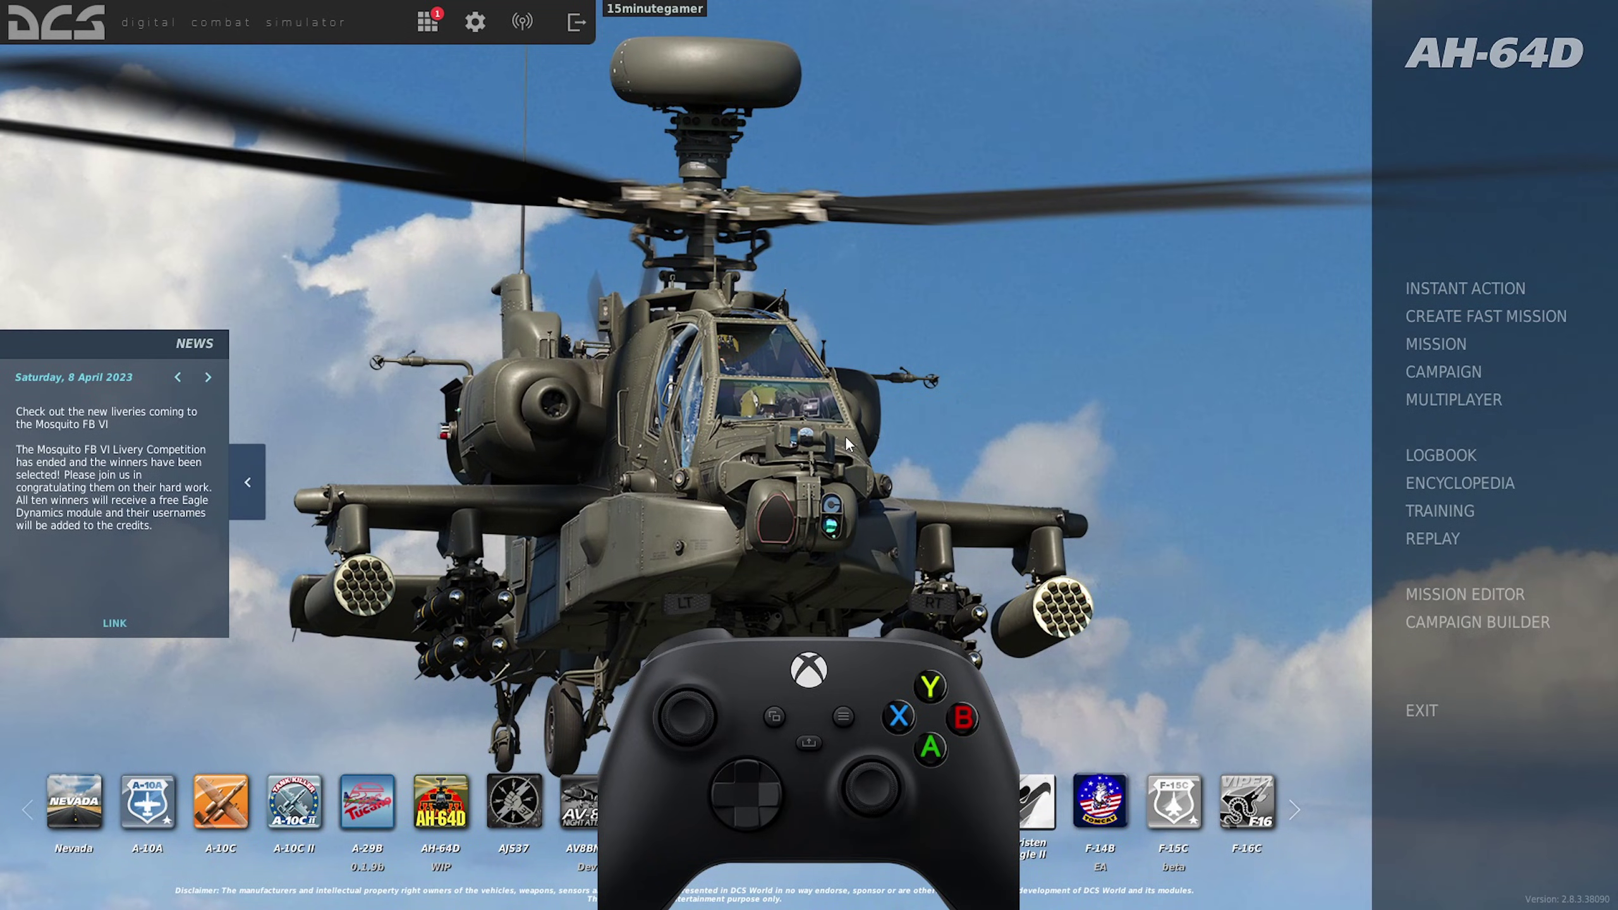
Open the control options and select the F-14 Pilot profile for binding
click(481, 29)
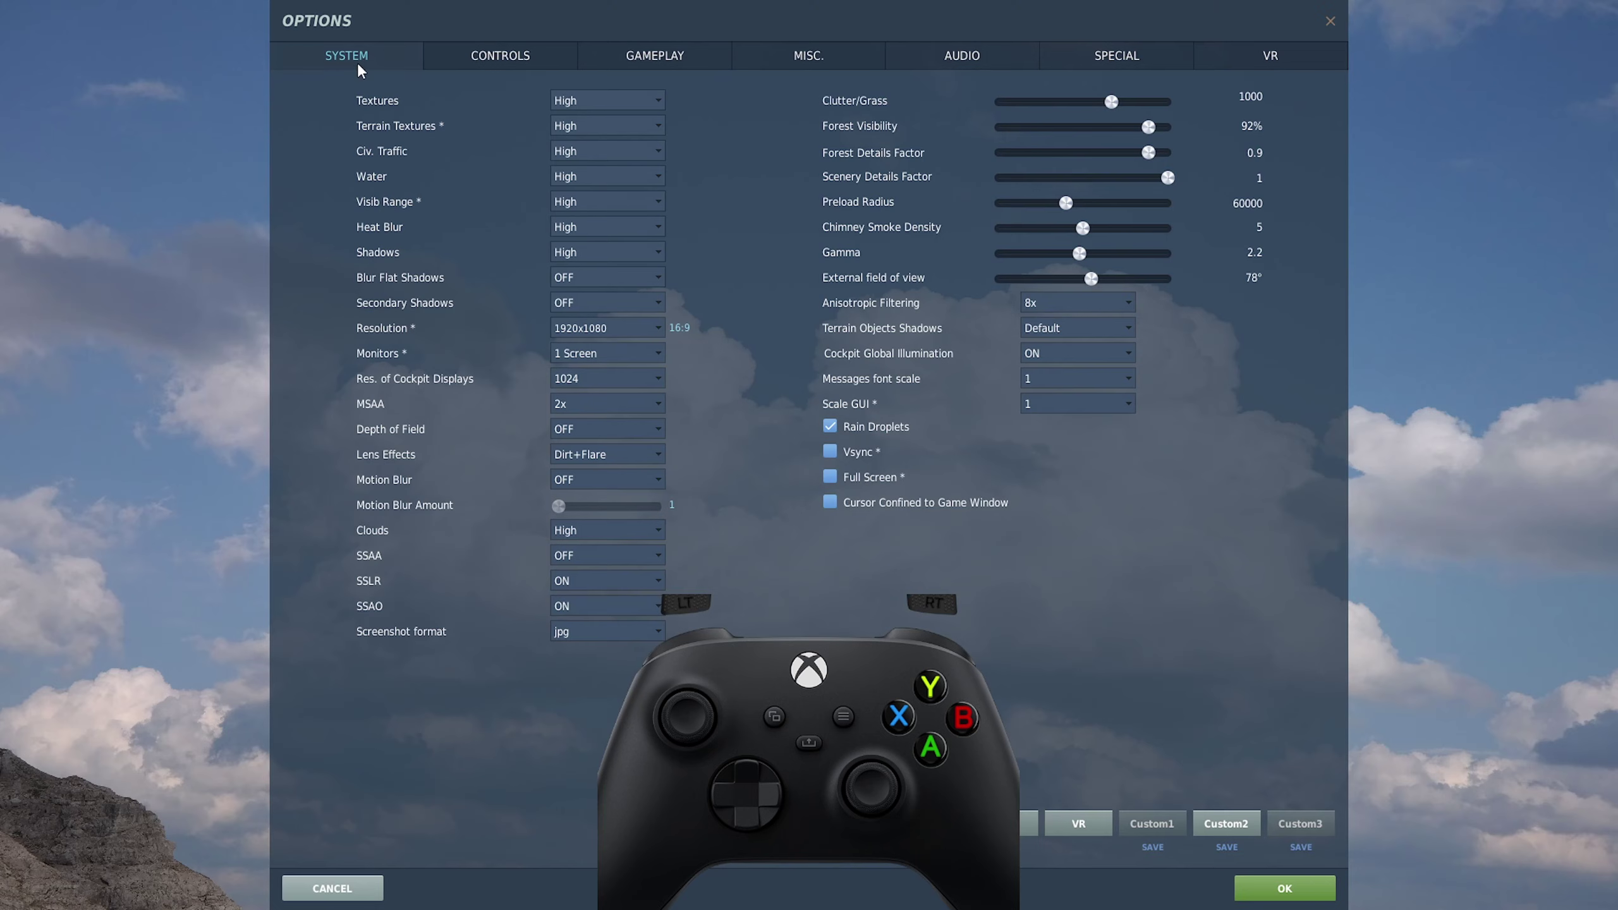
click(473, 61)
click(120, 83)
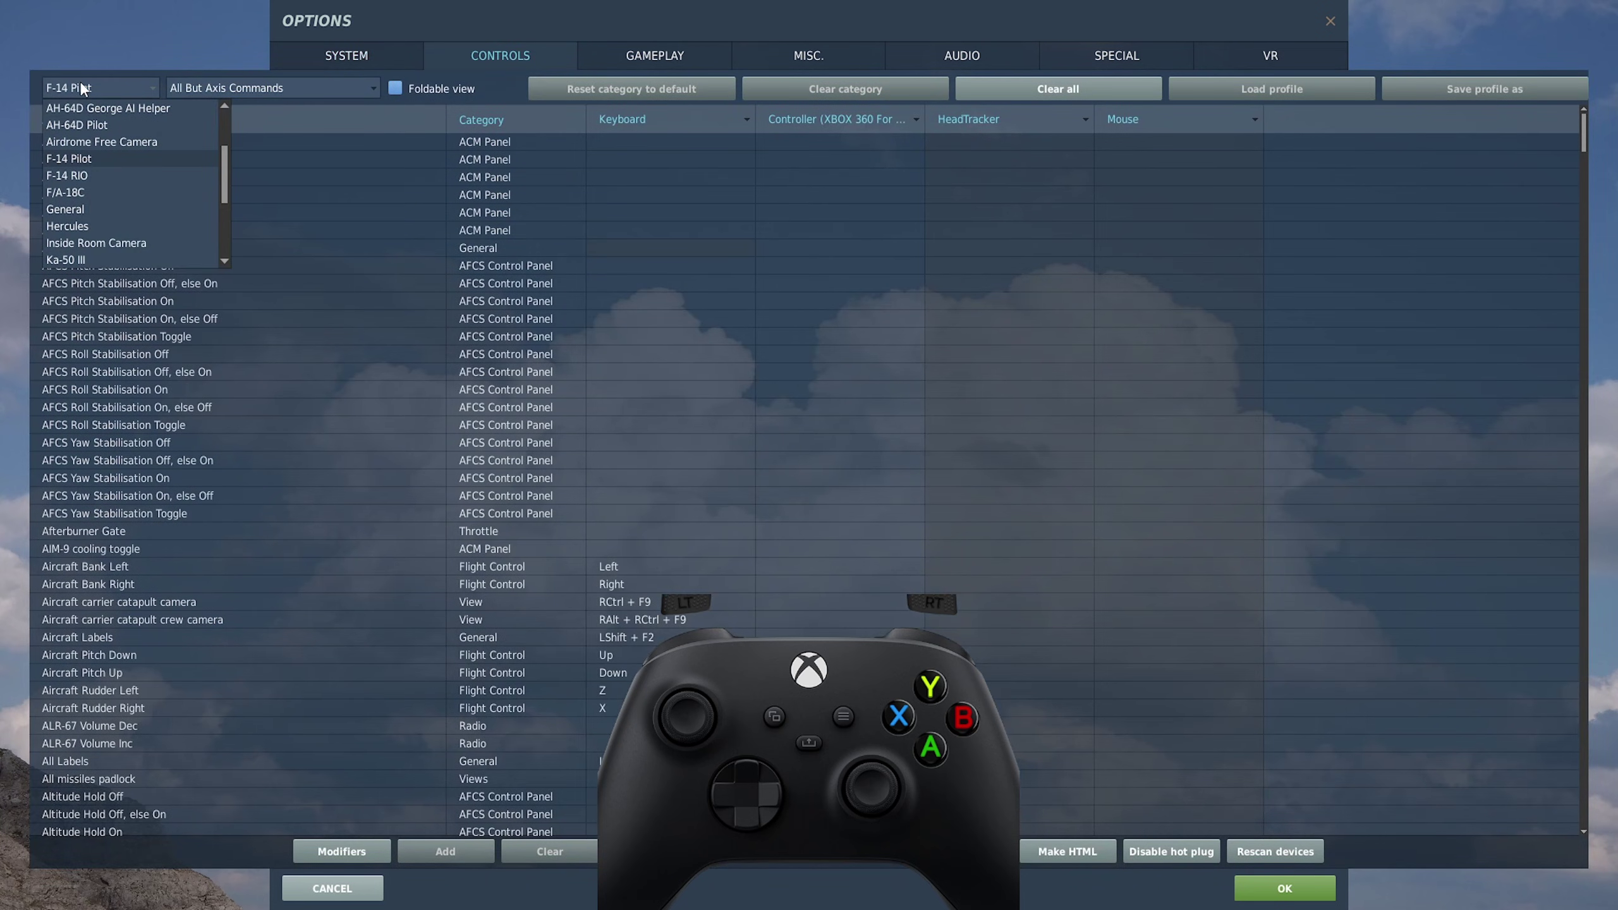
click(88, 158)
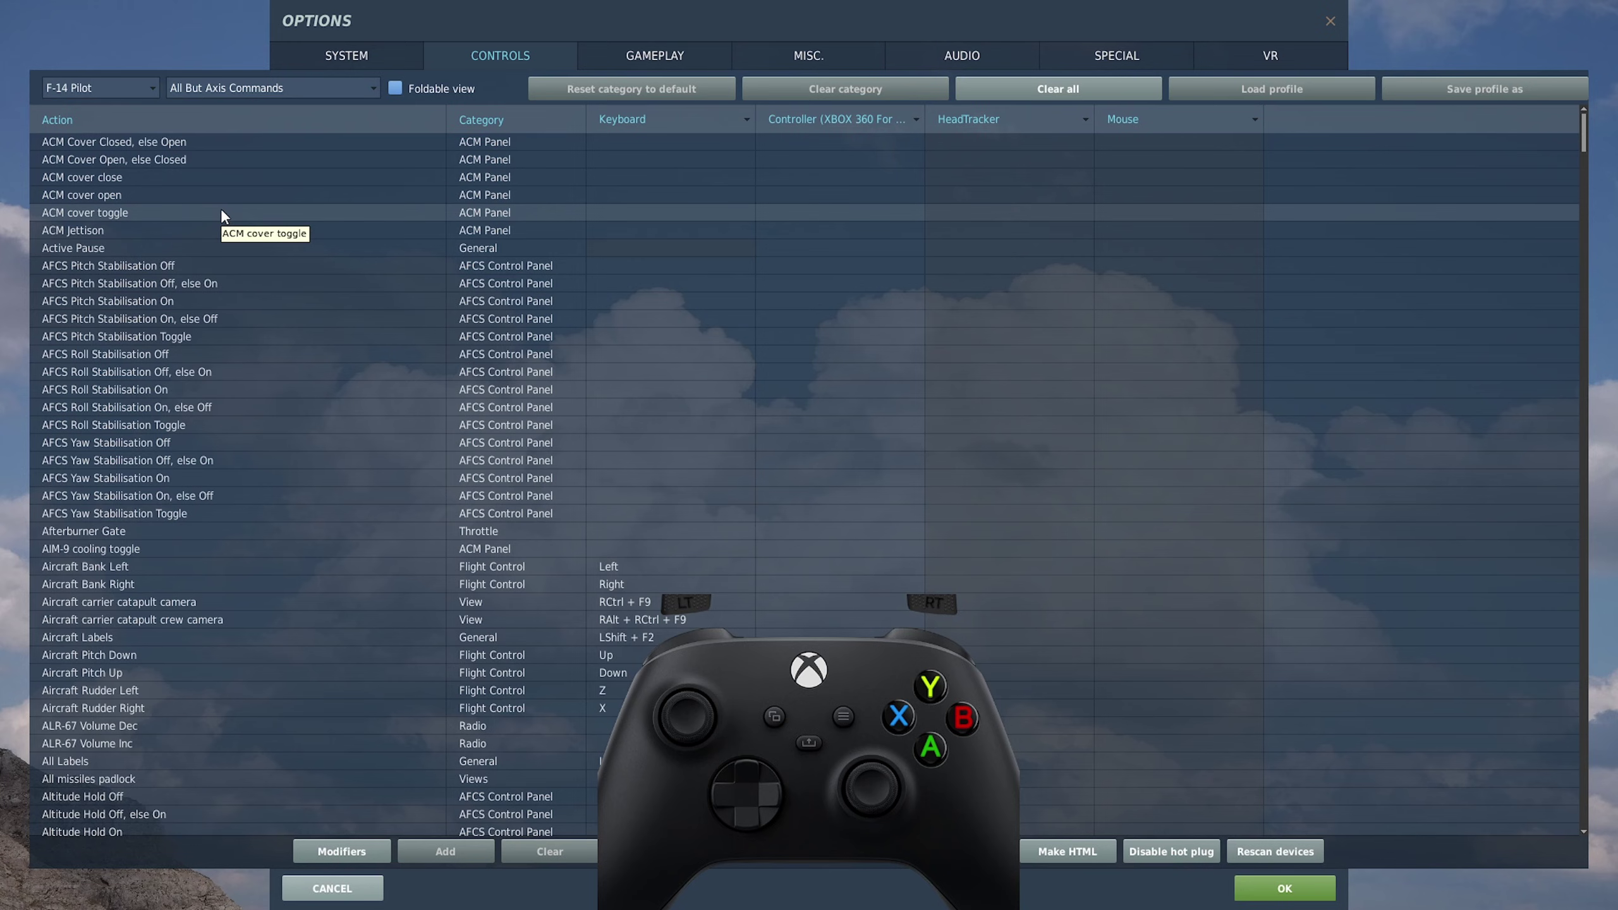
Clear all Xbox controller assignments in the All But Axis Commands category
click(1179, 336)
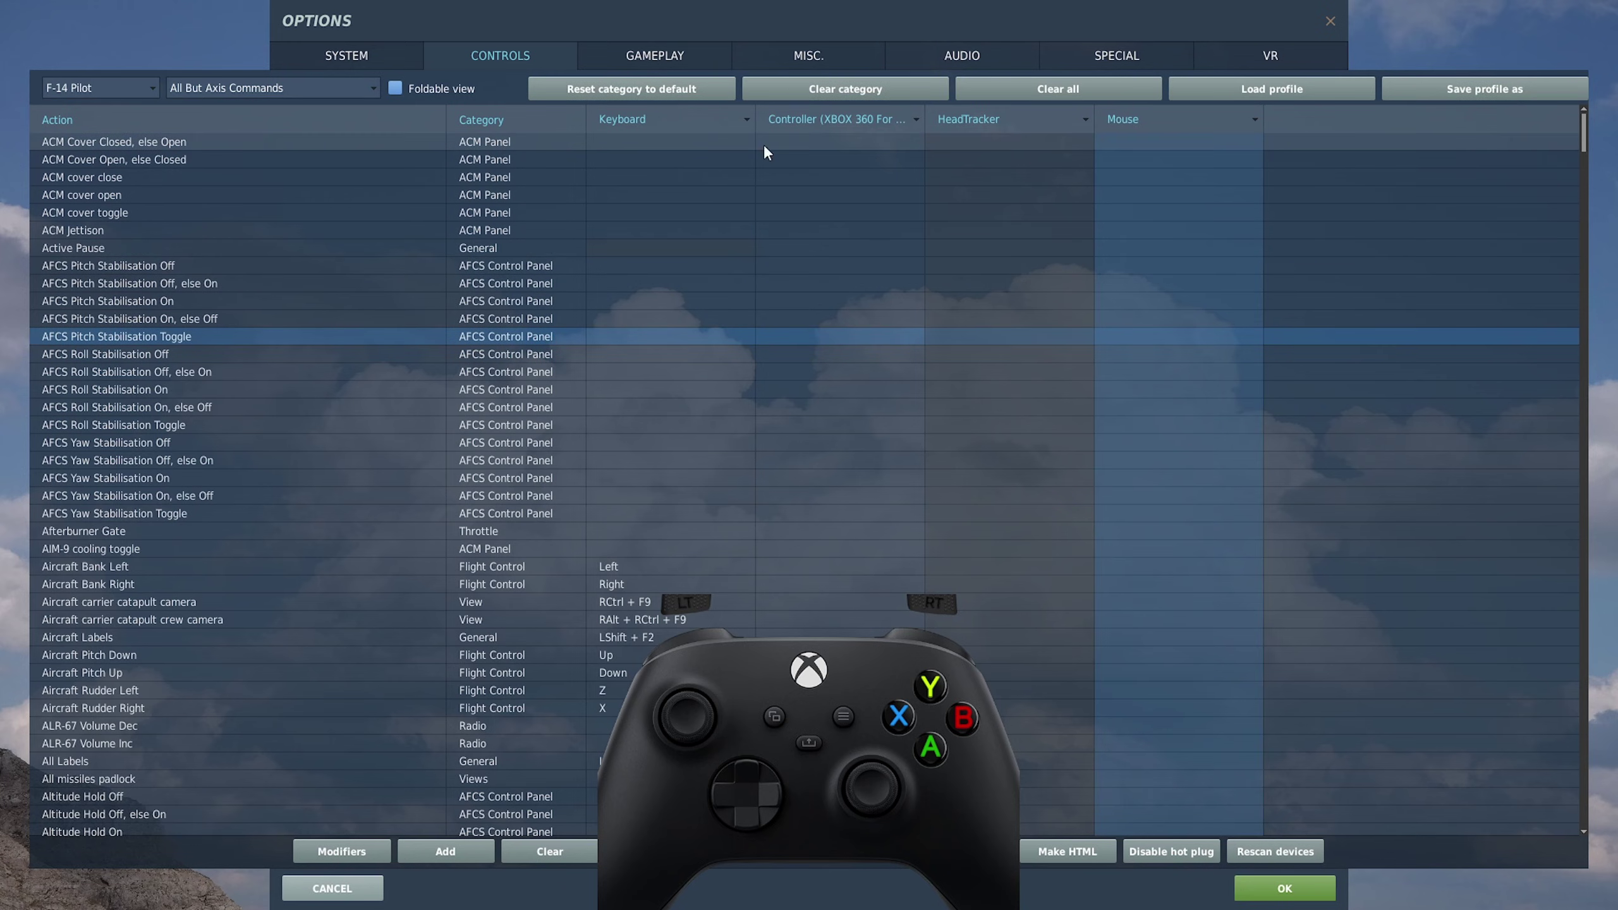
click(211, 89)
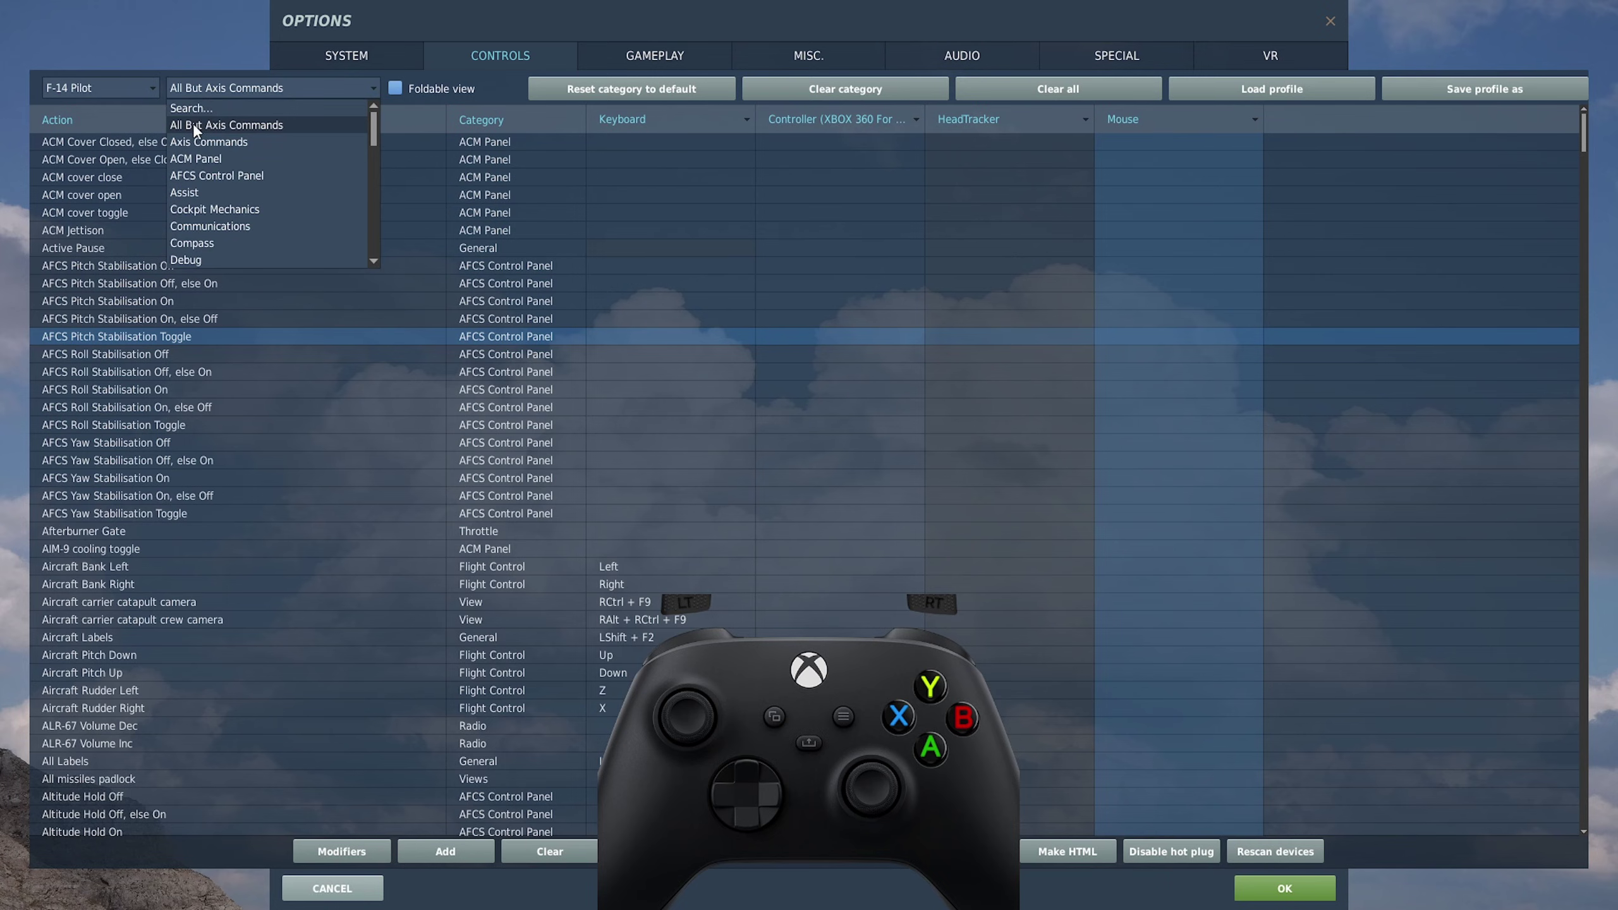
click(232, 124)
click(794, 119)
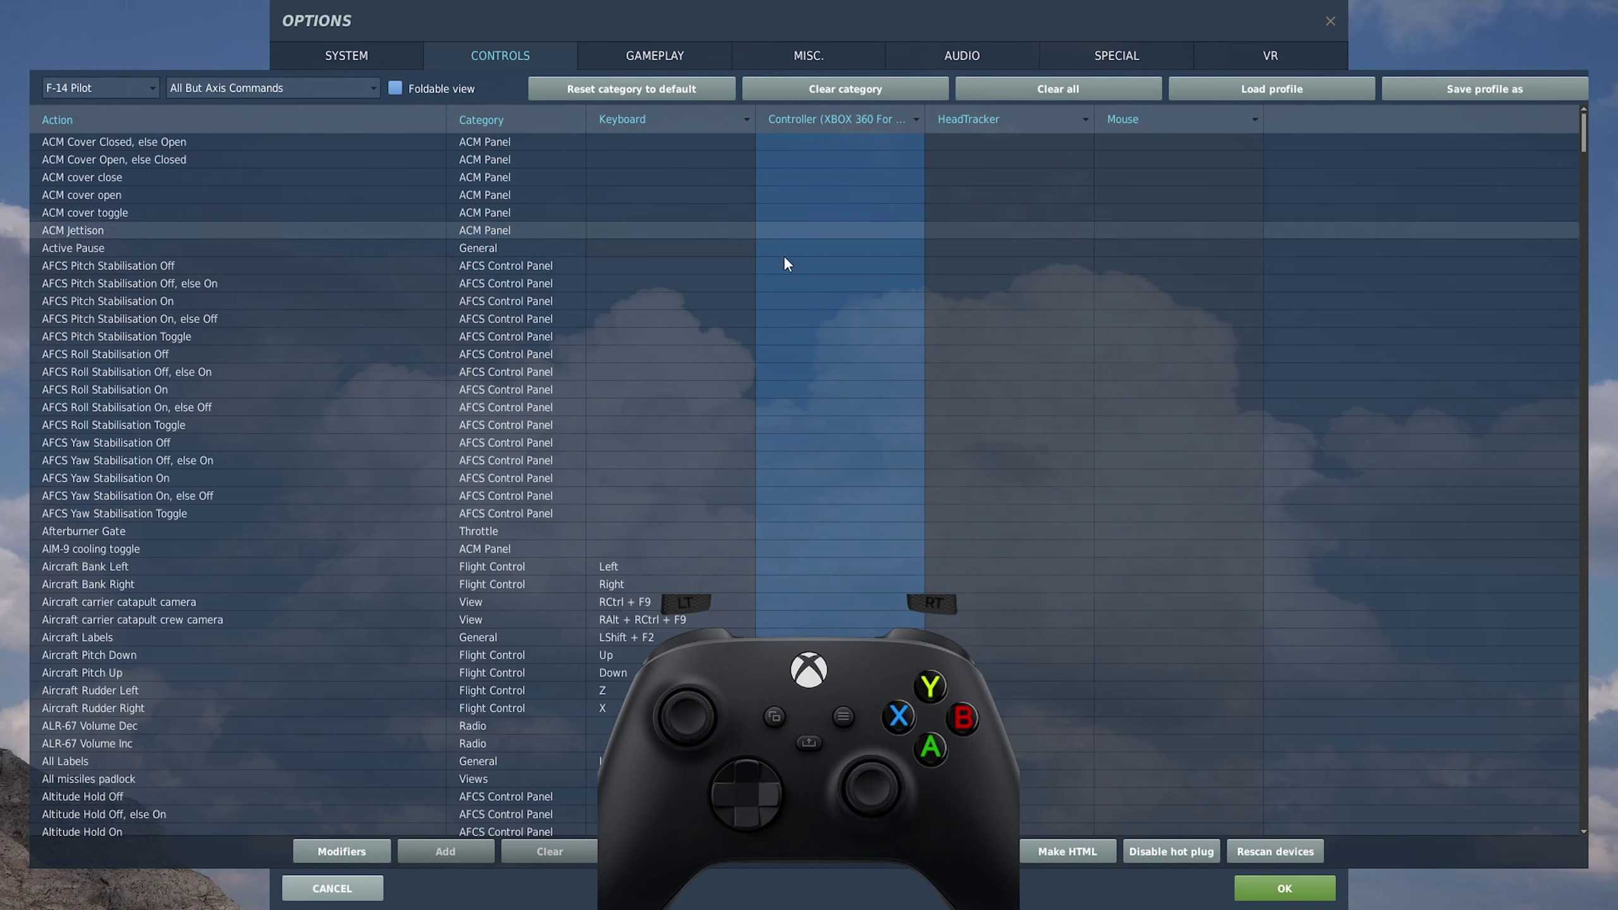
click(817, 90)
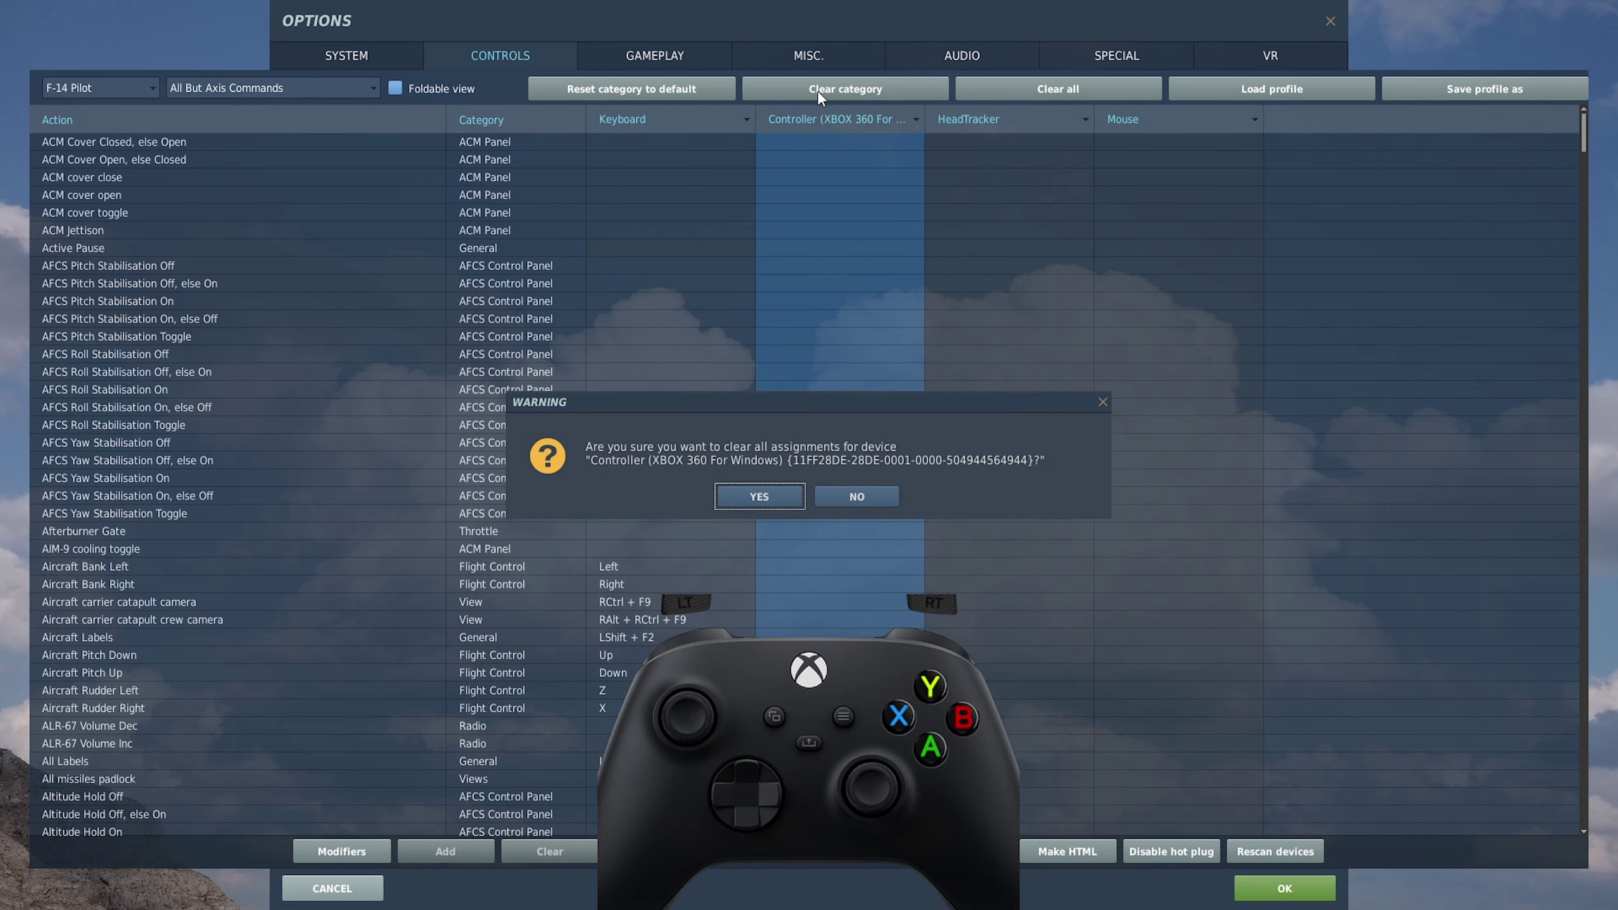
click(759, 497)
Show the Axis Commands category and clear all of the Xbox controller's axis assignments
click(291, 87)
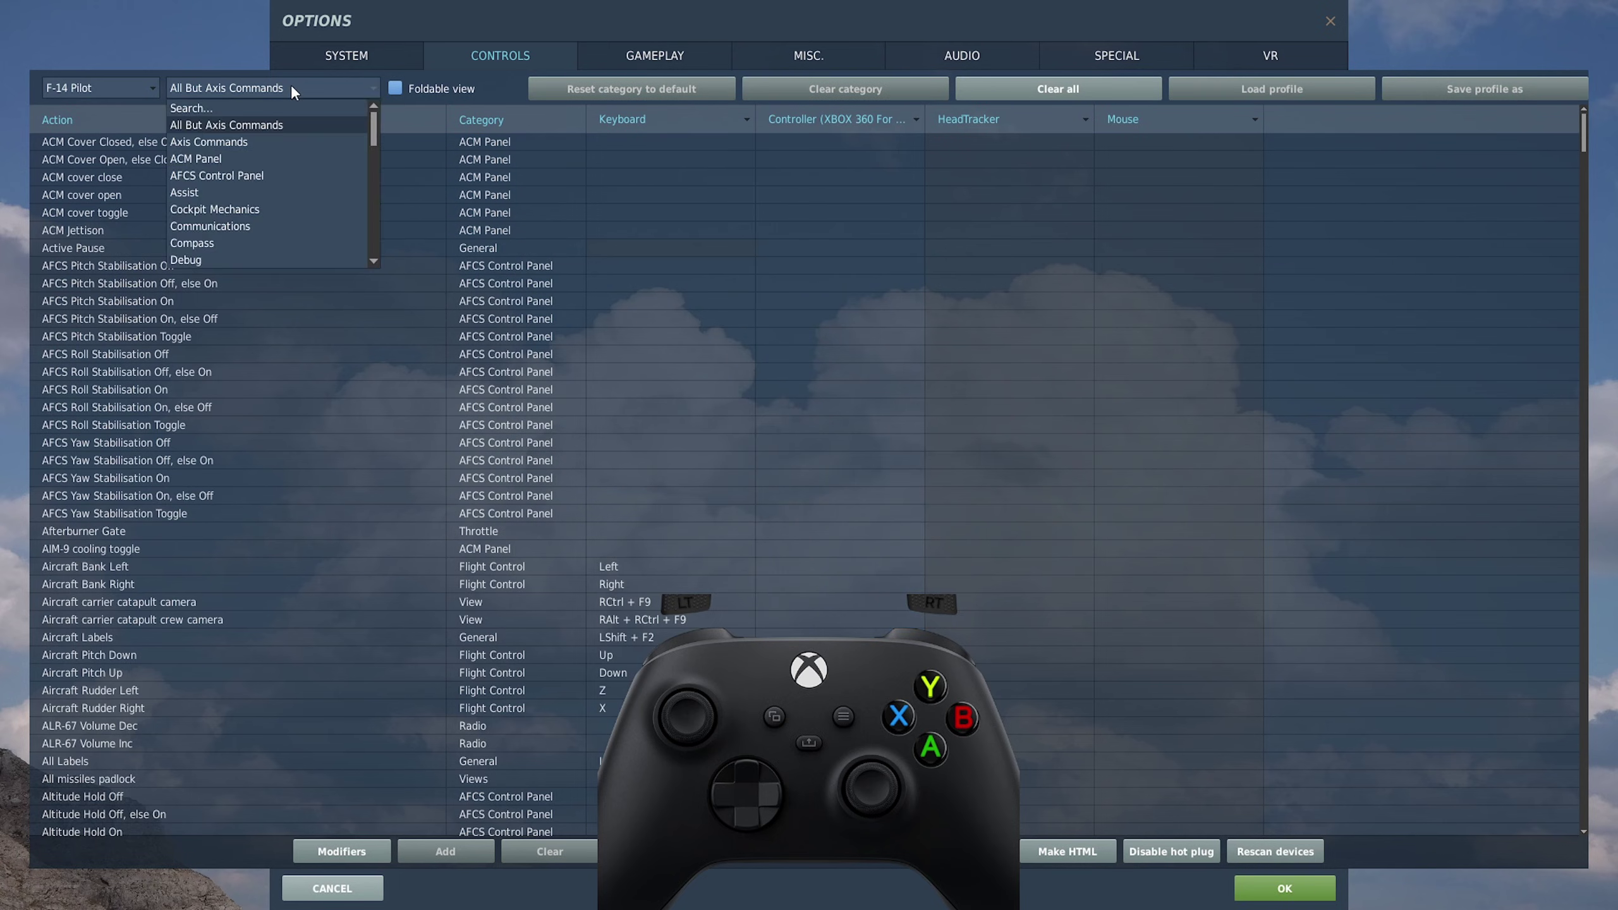
click(256, 141)
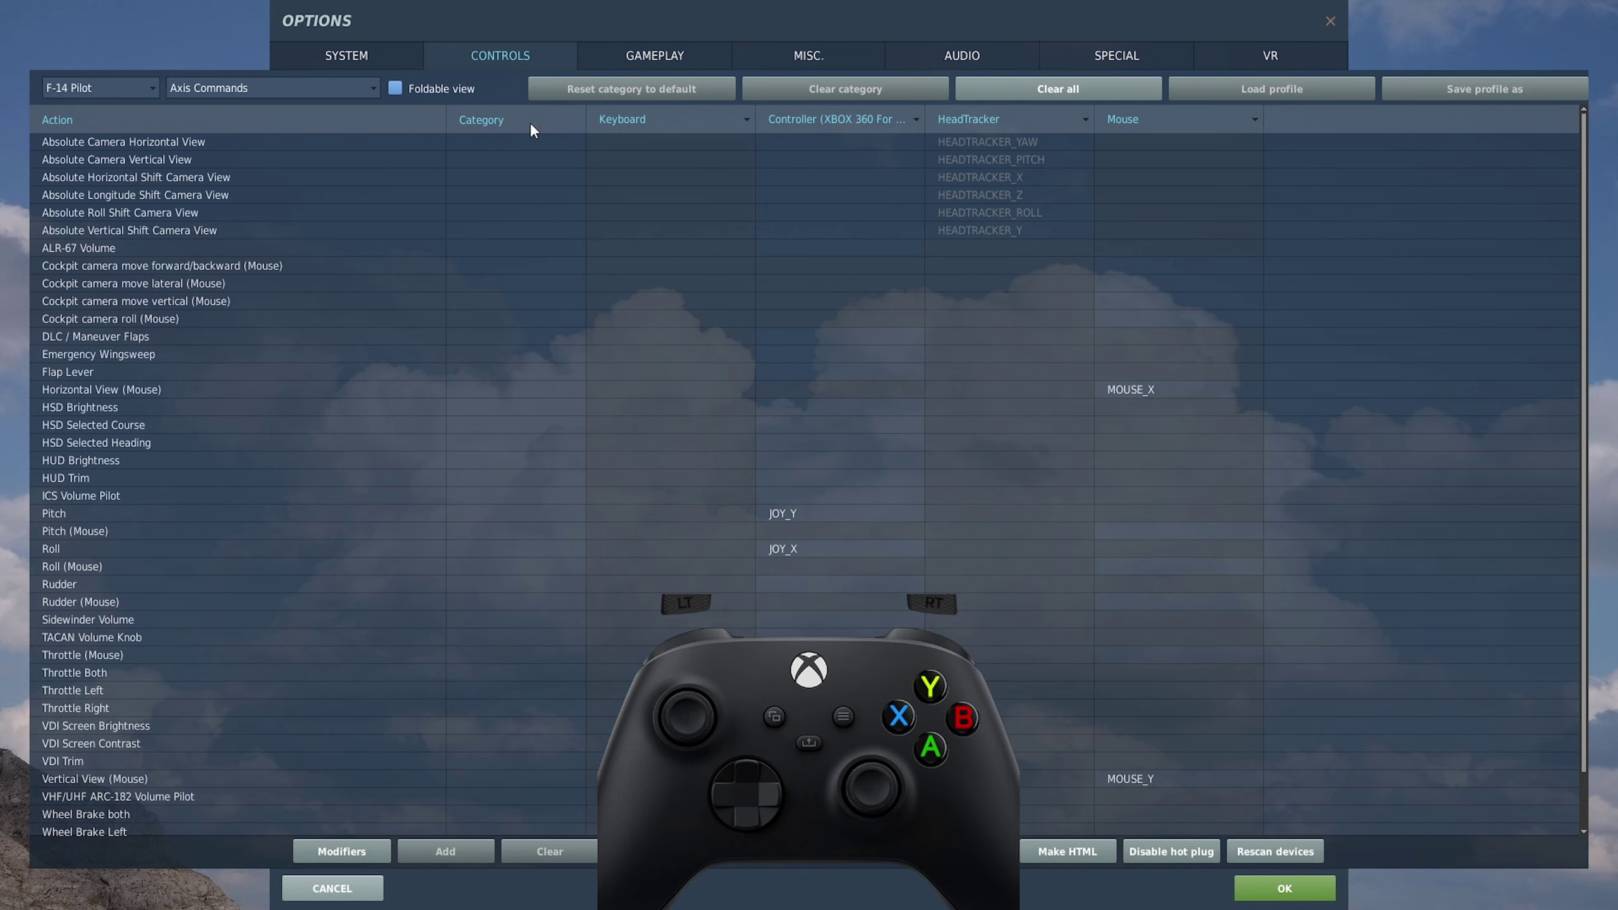
click(822, 118)
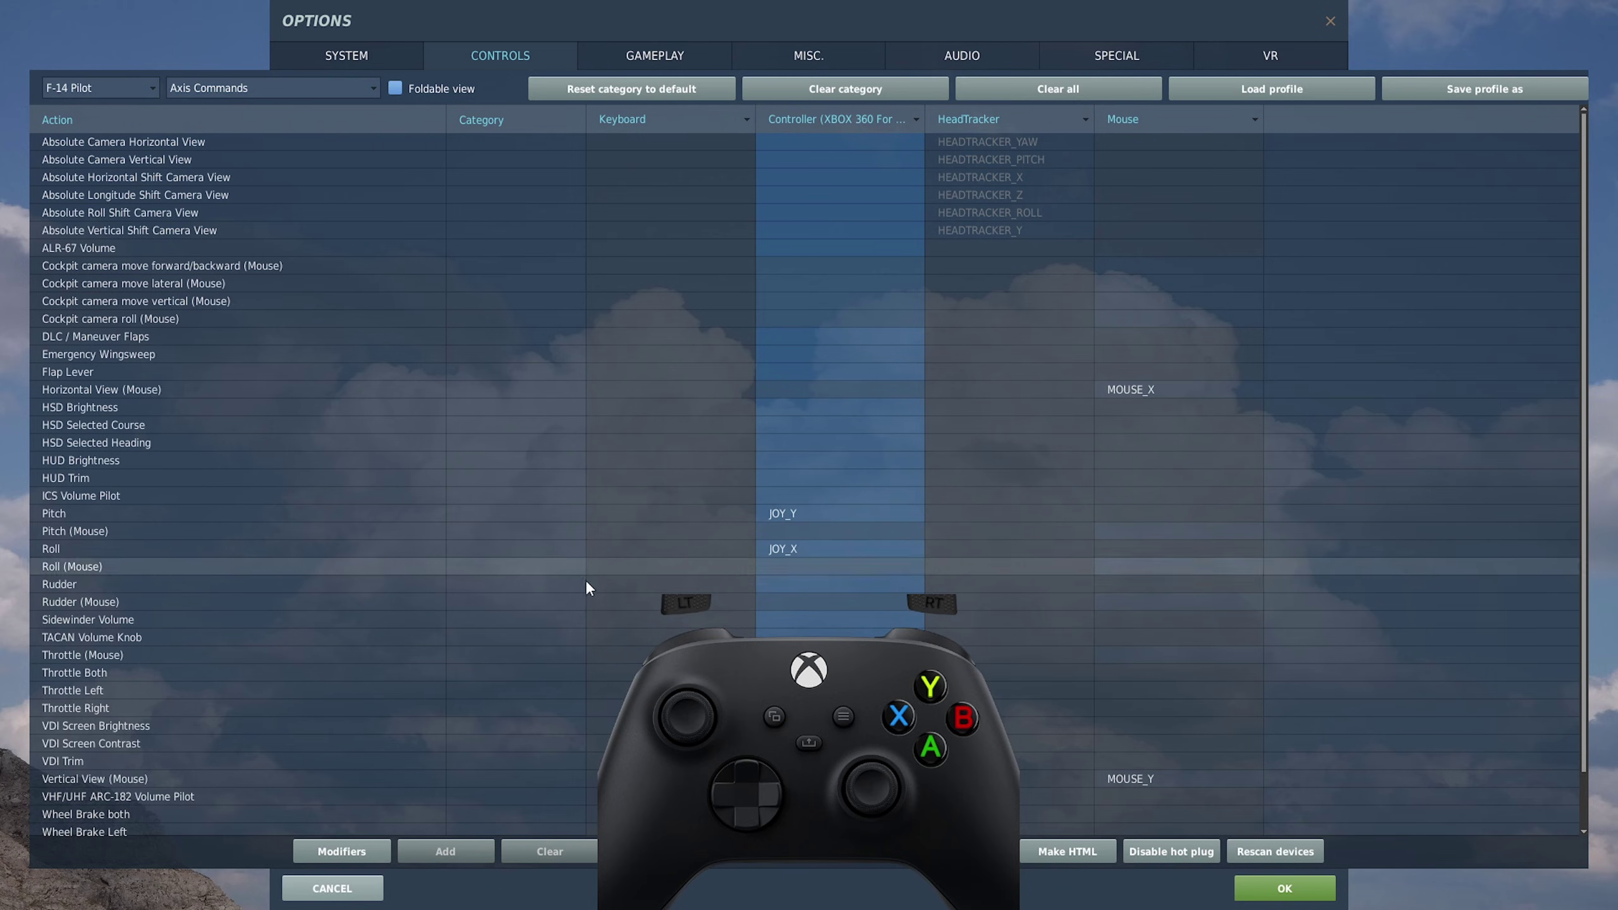
click(829, 89)
click(759, 500)
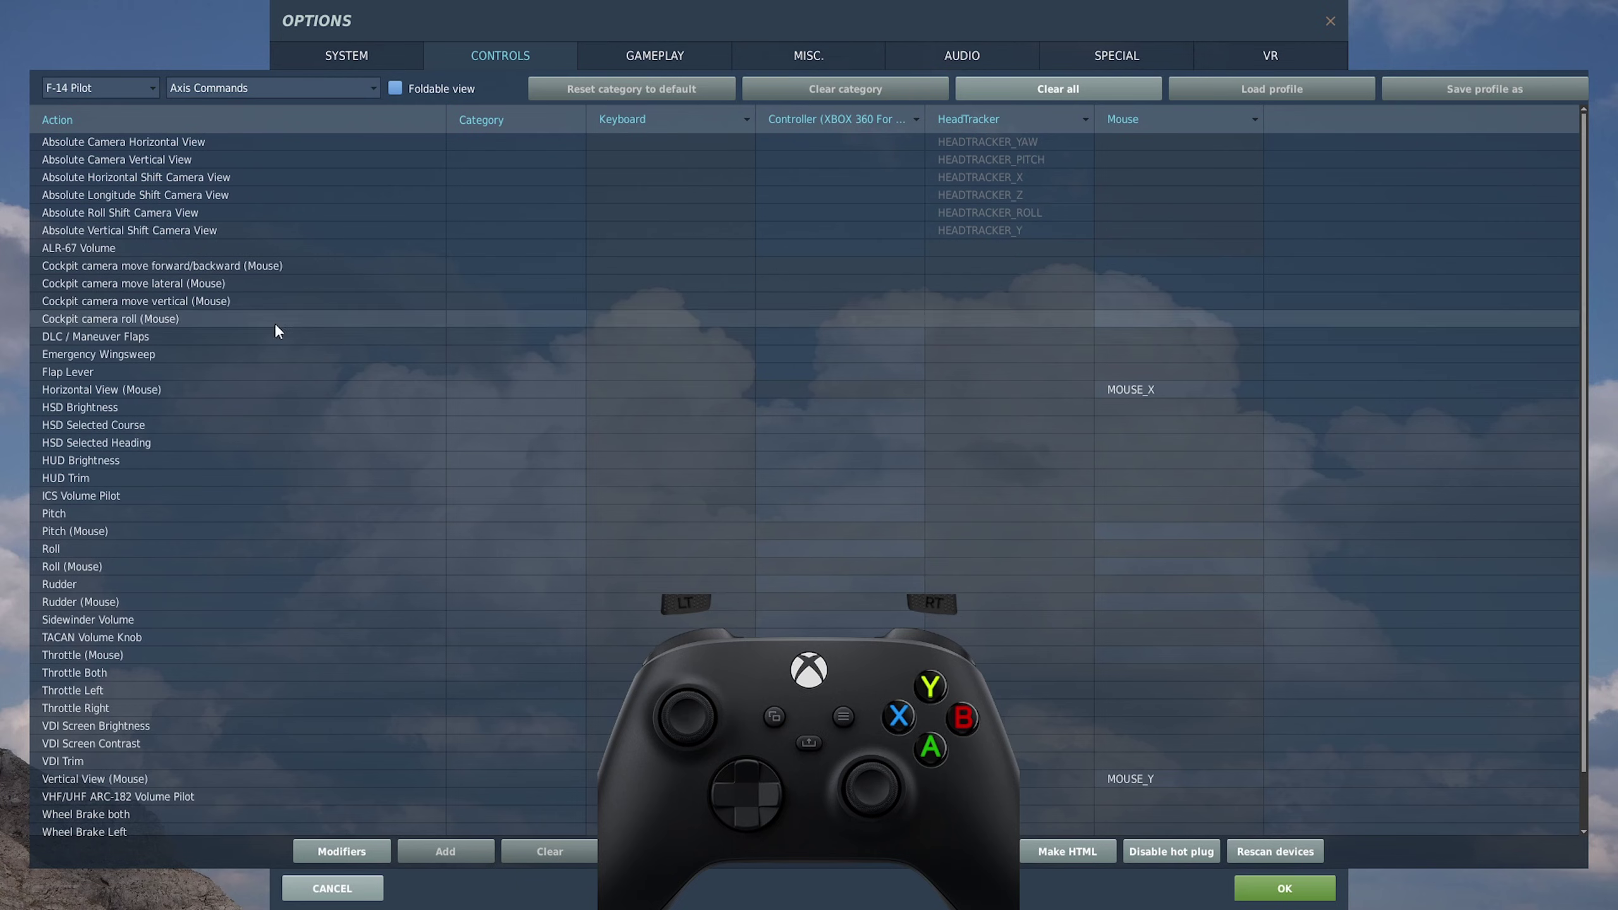
Add the Xbox controller's JOY_BTN5 as a modifier
click(311, 856)
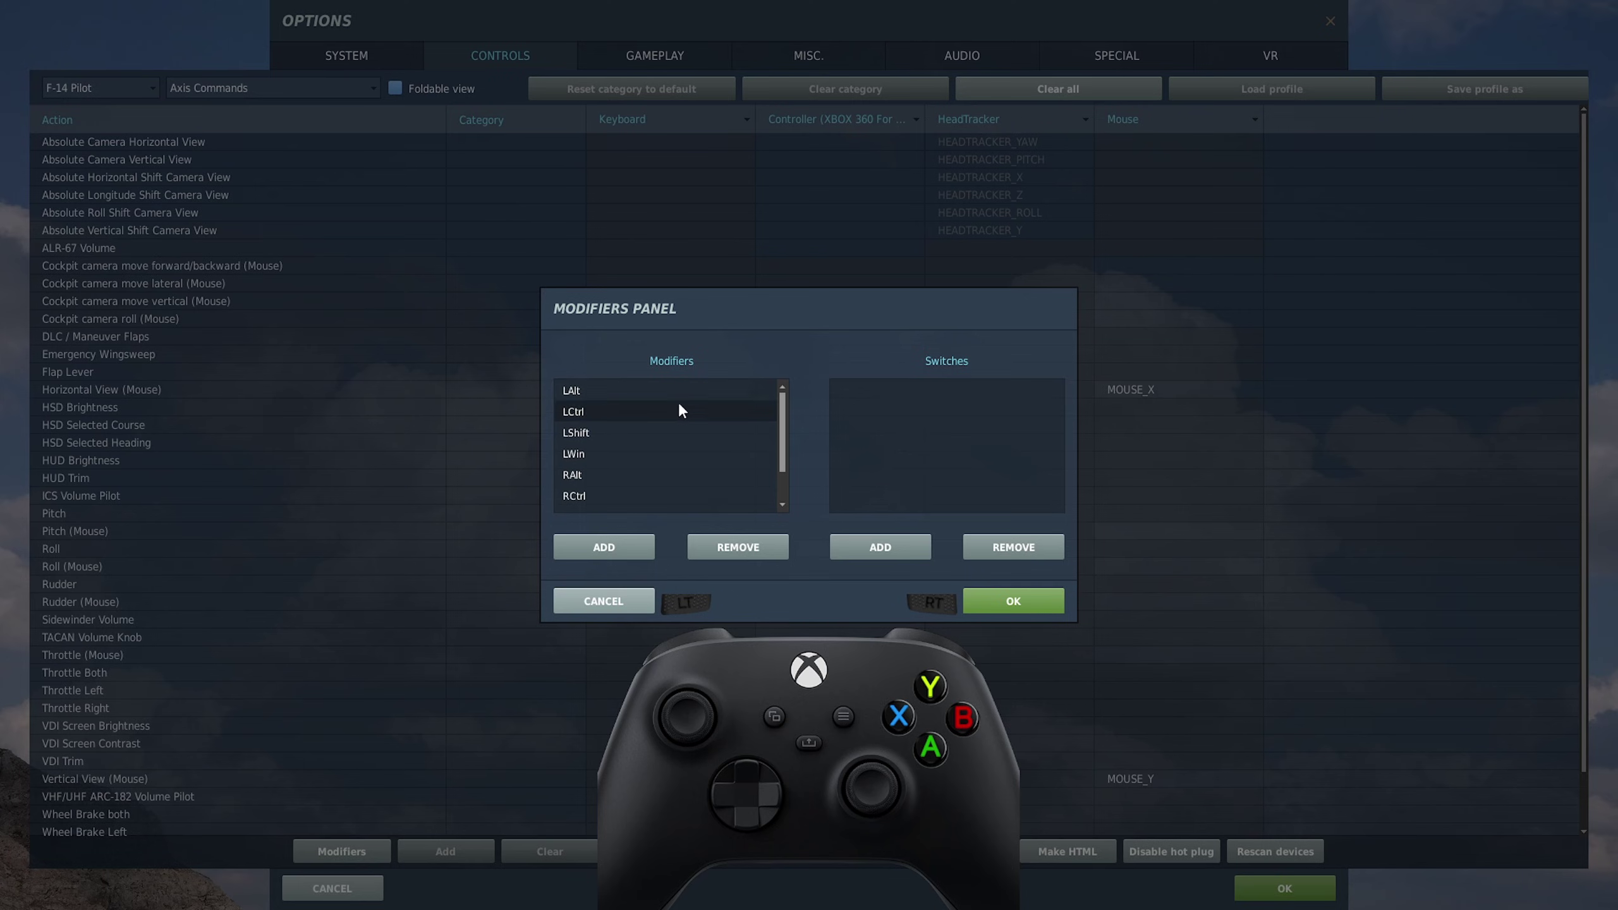
click(604, 548)
click(789, 409)
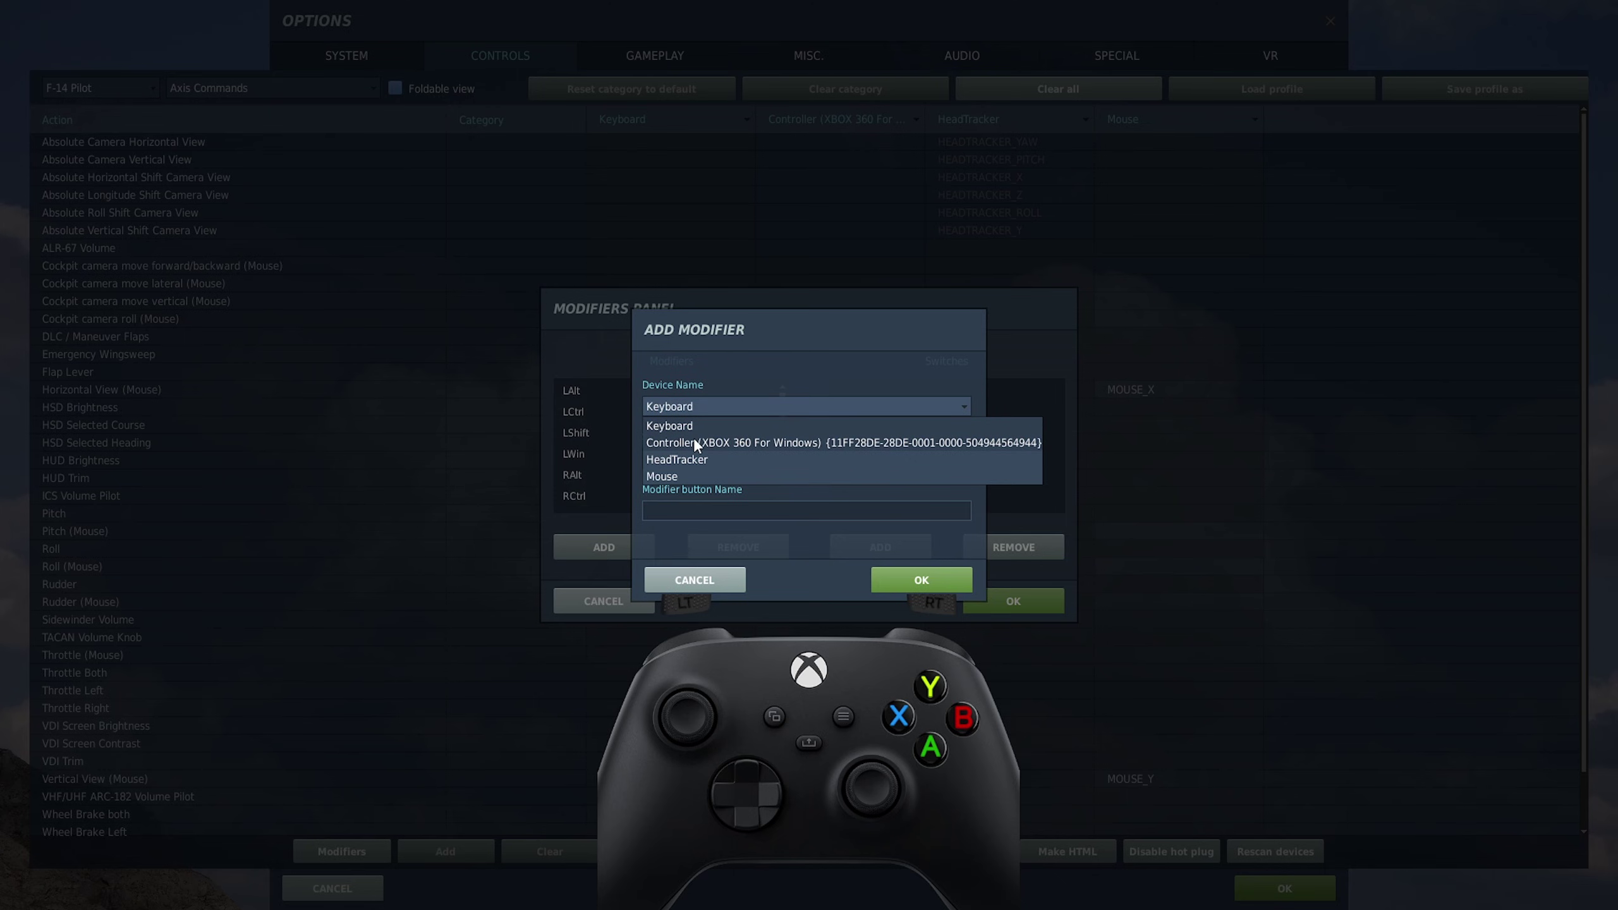
click(717, 441)
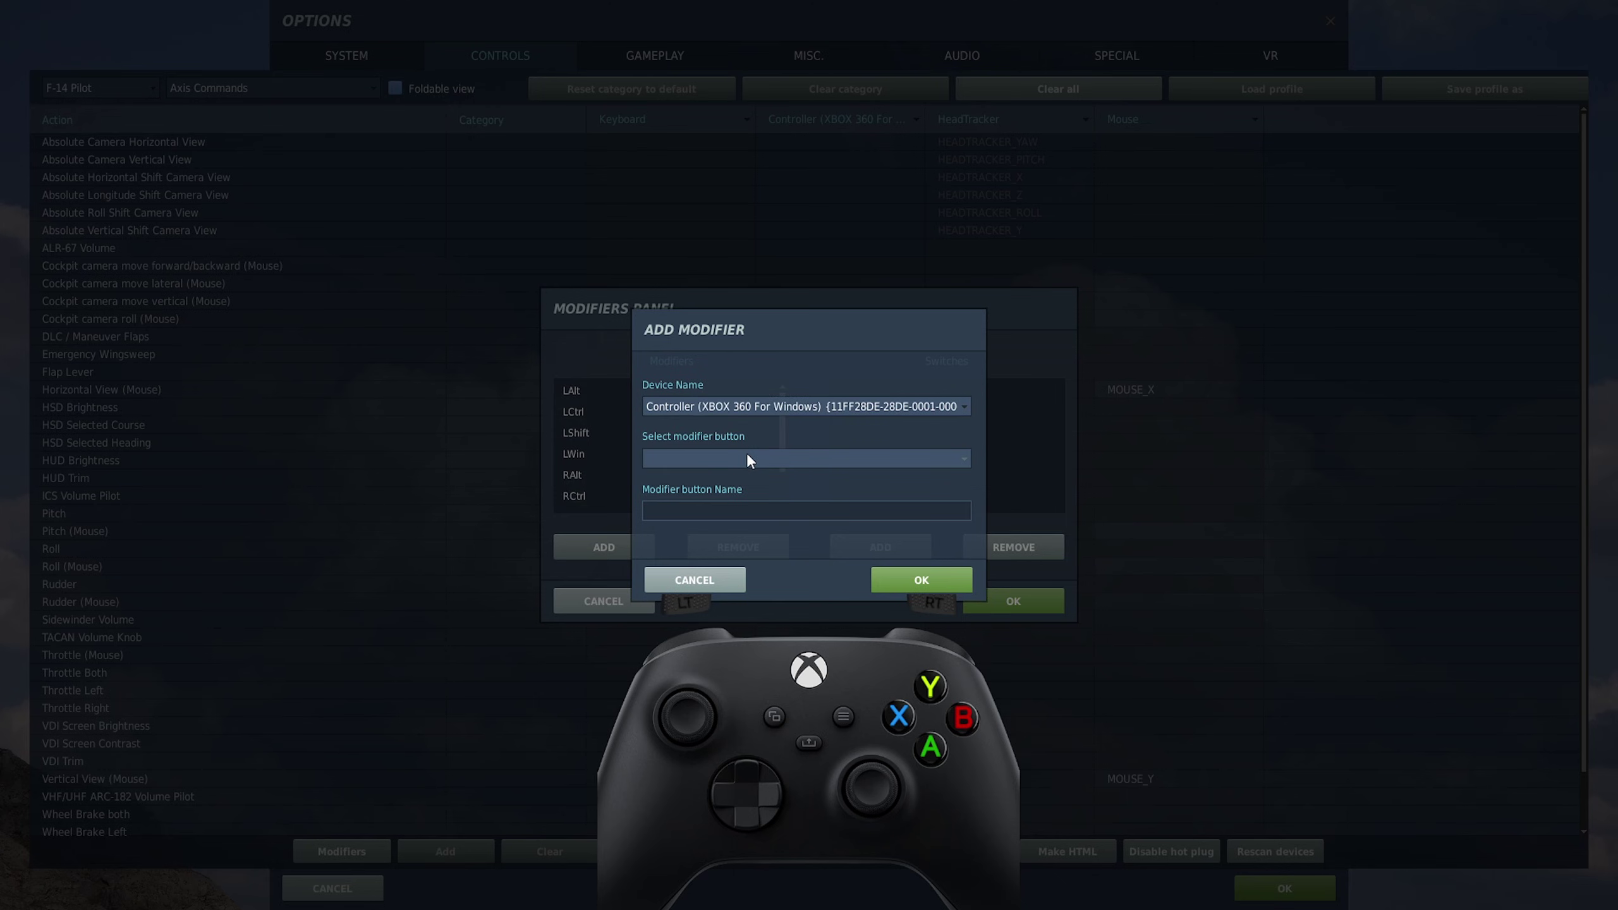
click(746, 457)
click(924, 580)
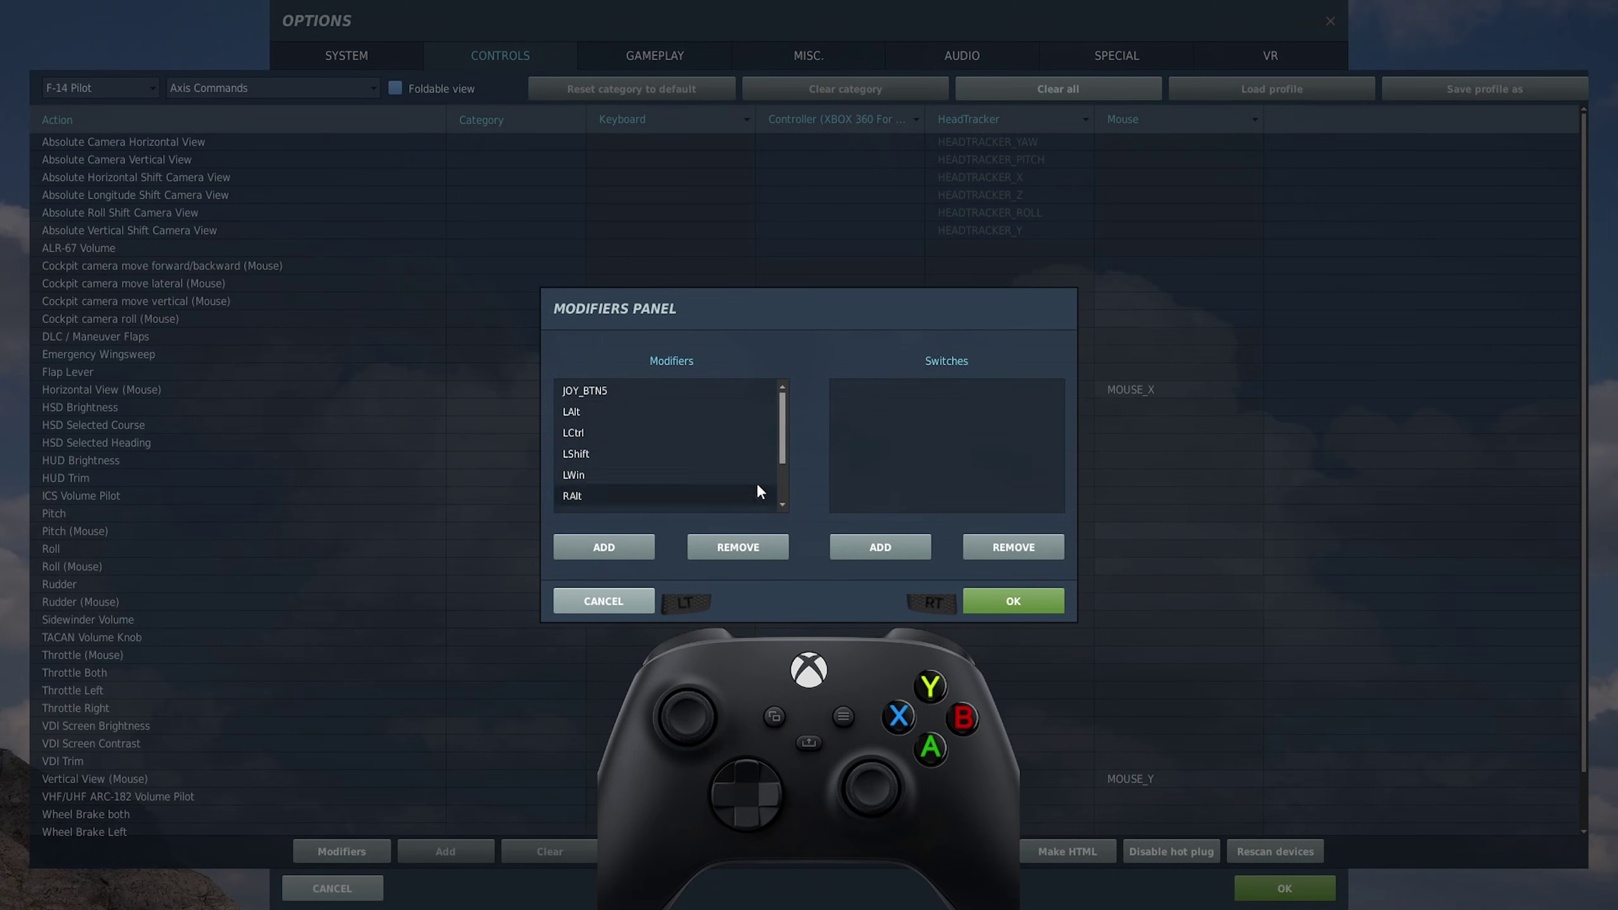
Add the Xbox controller's JOY_BTN6 as a second modifier and save the modifier list
click(587, 548)
click(749, 405)
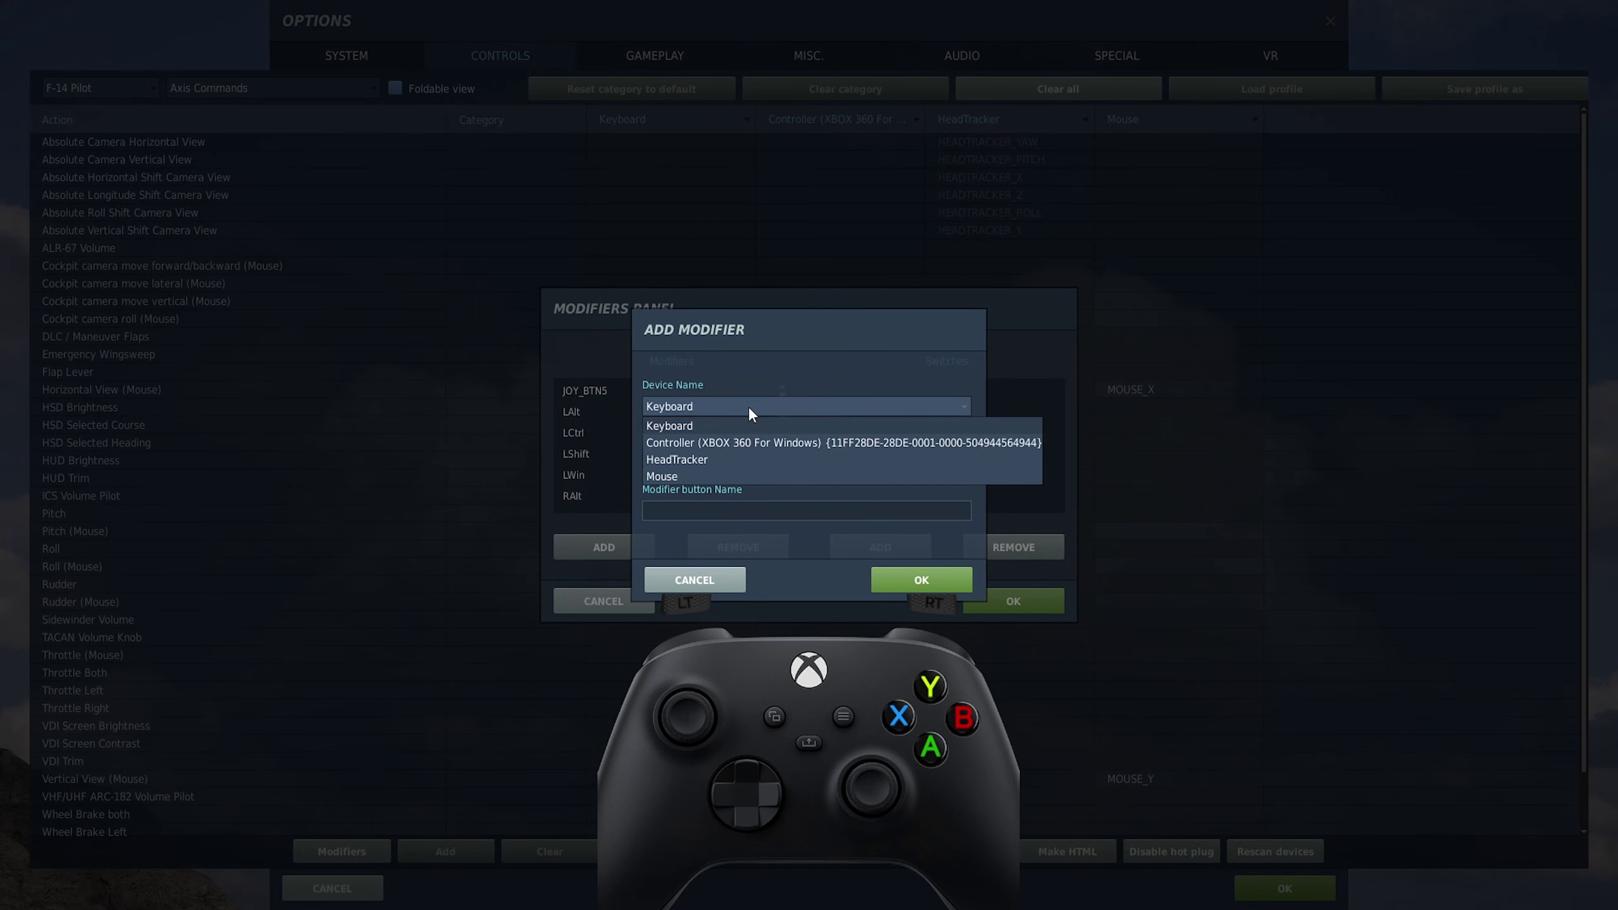
click(682, 442)
click(732, 458)
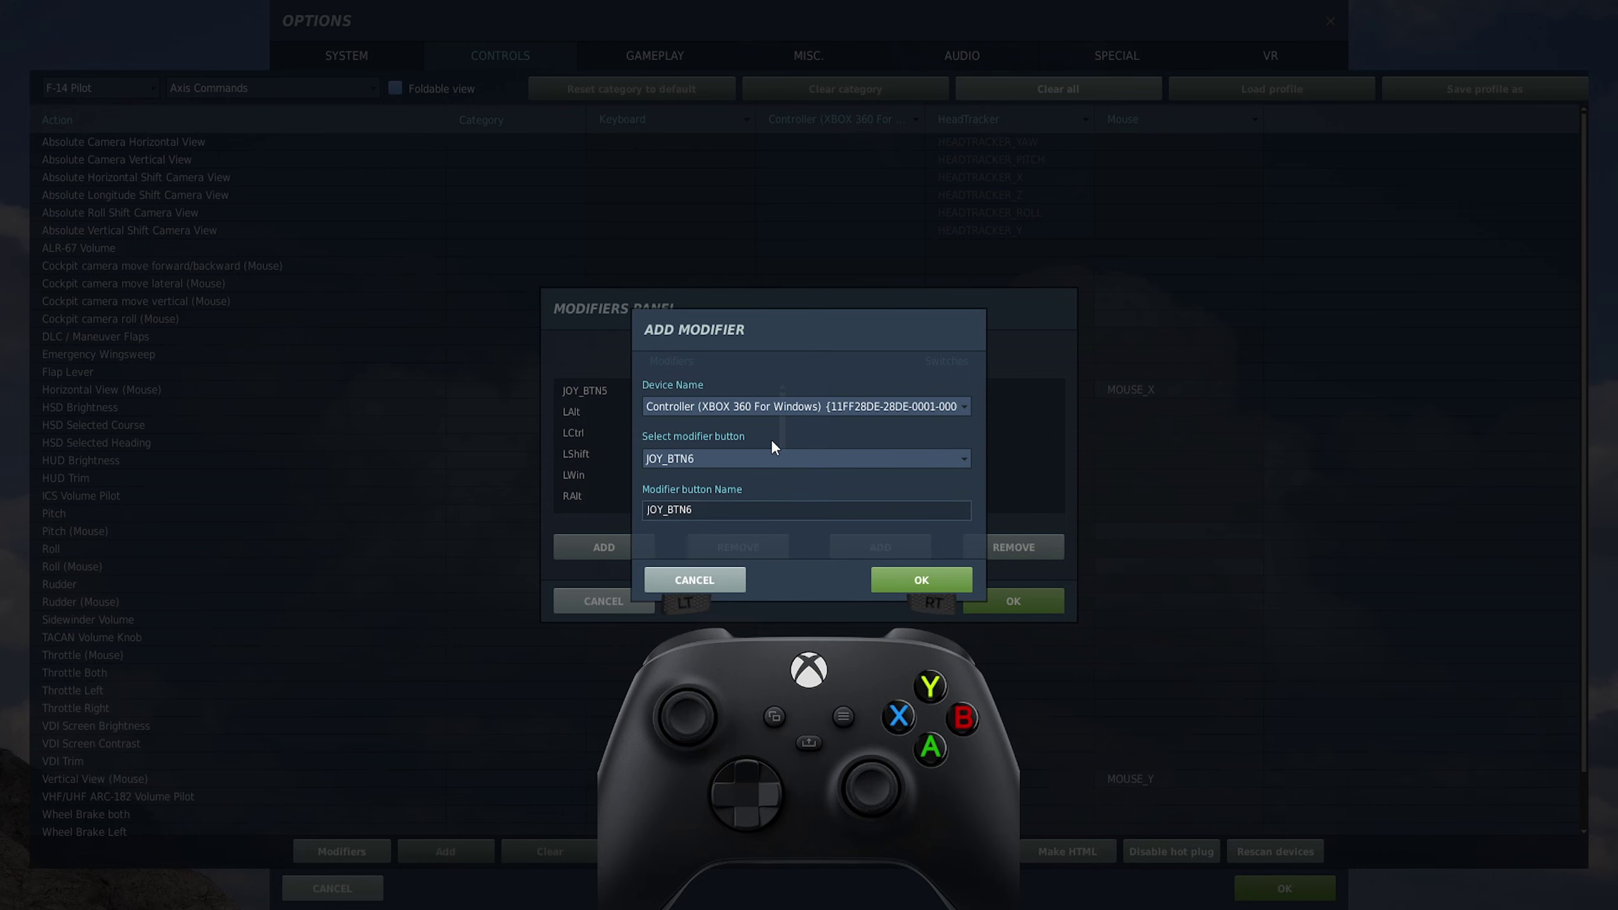
click(701, 466)
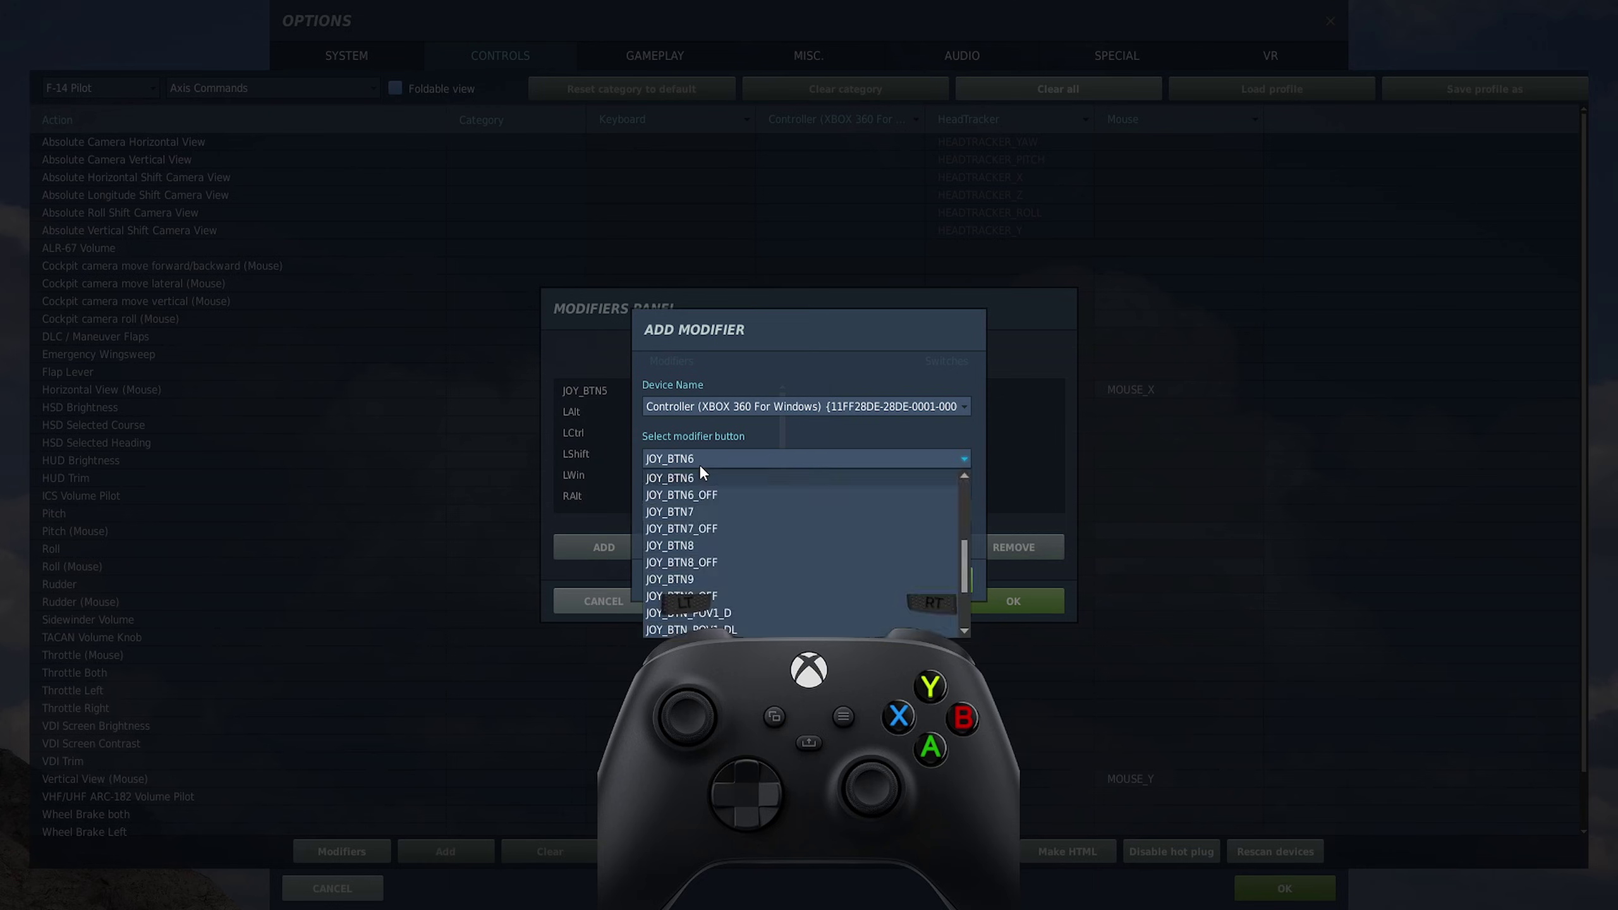
click(701, 472)
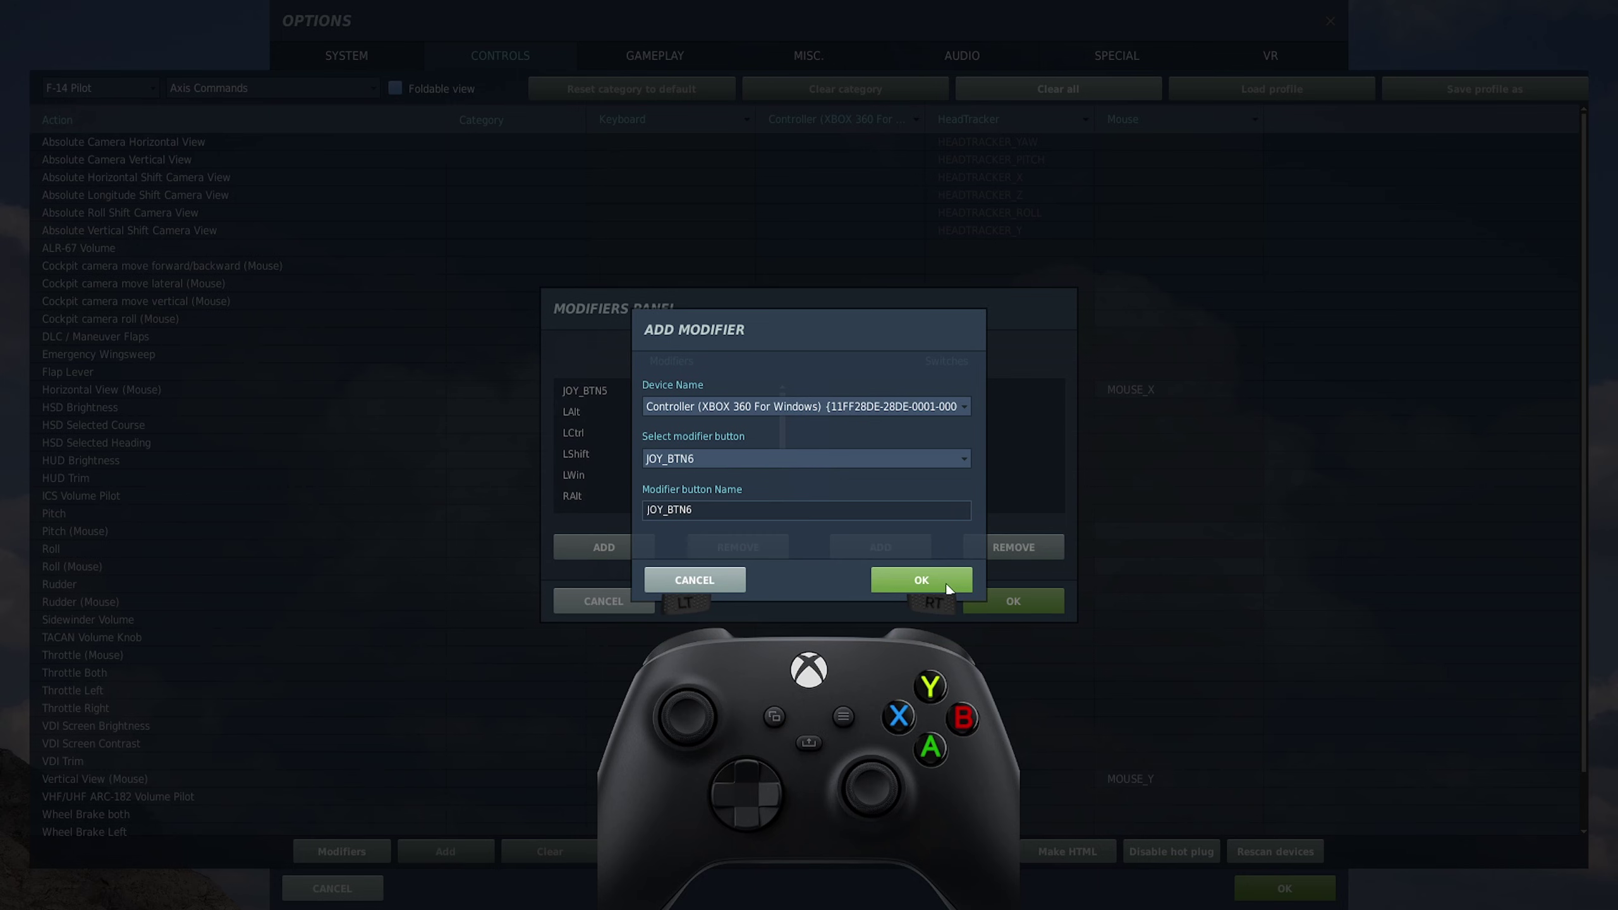
click(922, 577)
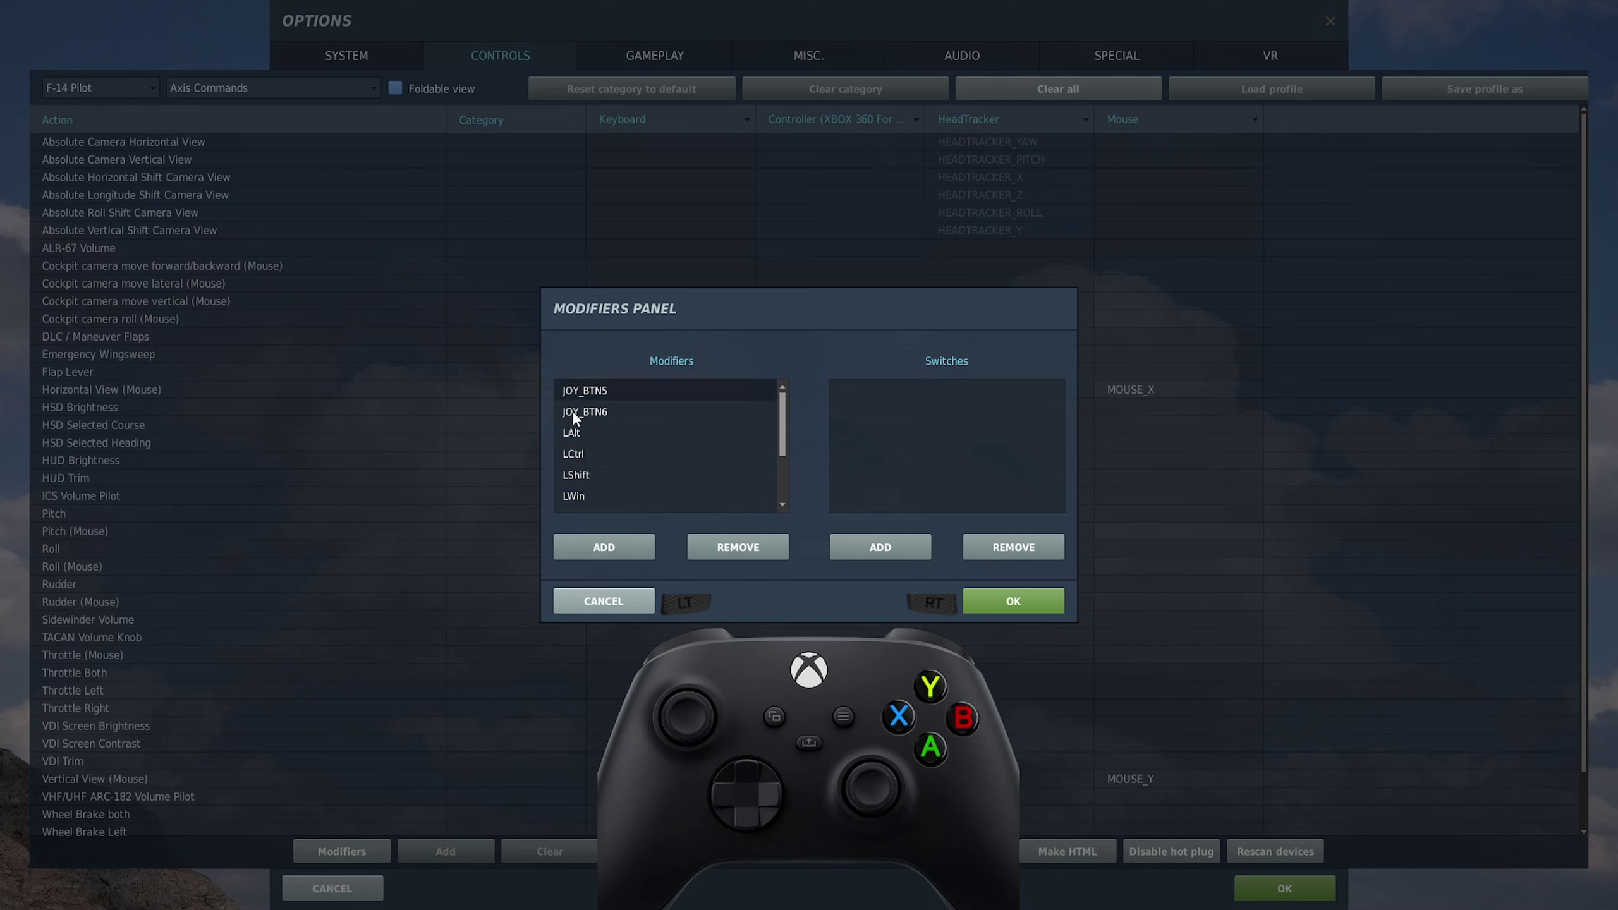
click(1020, 611)
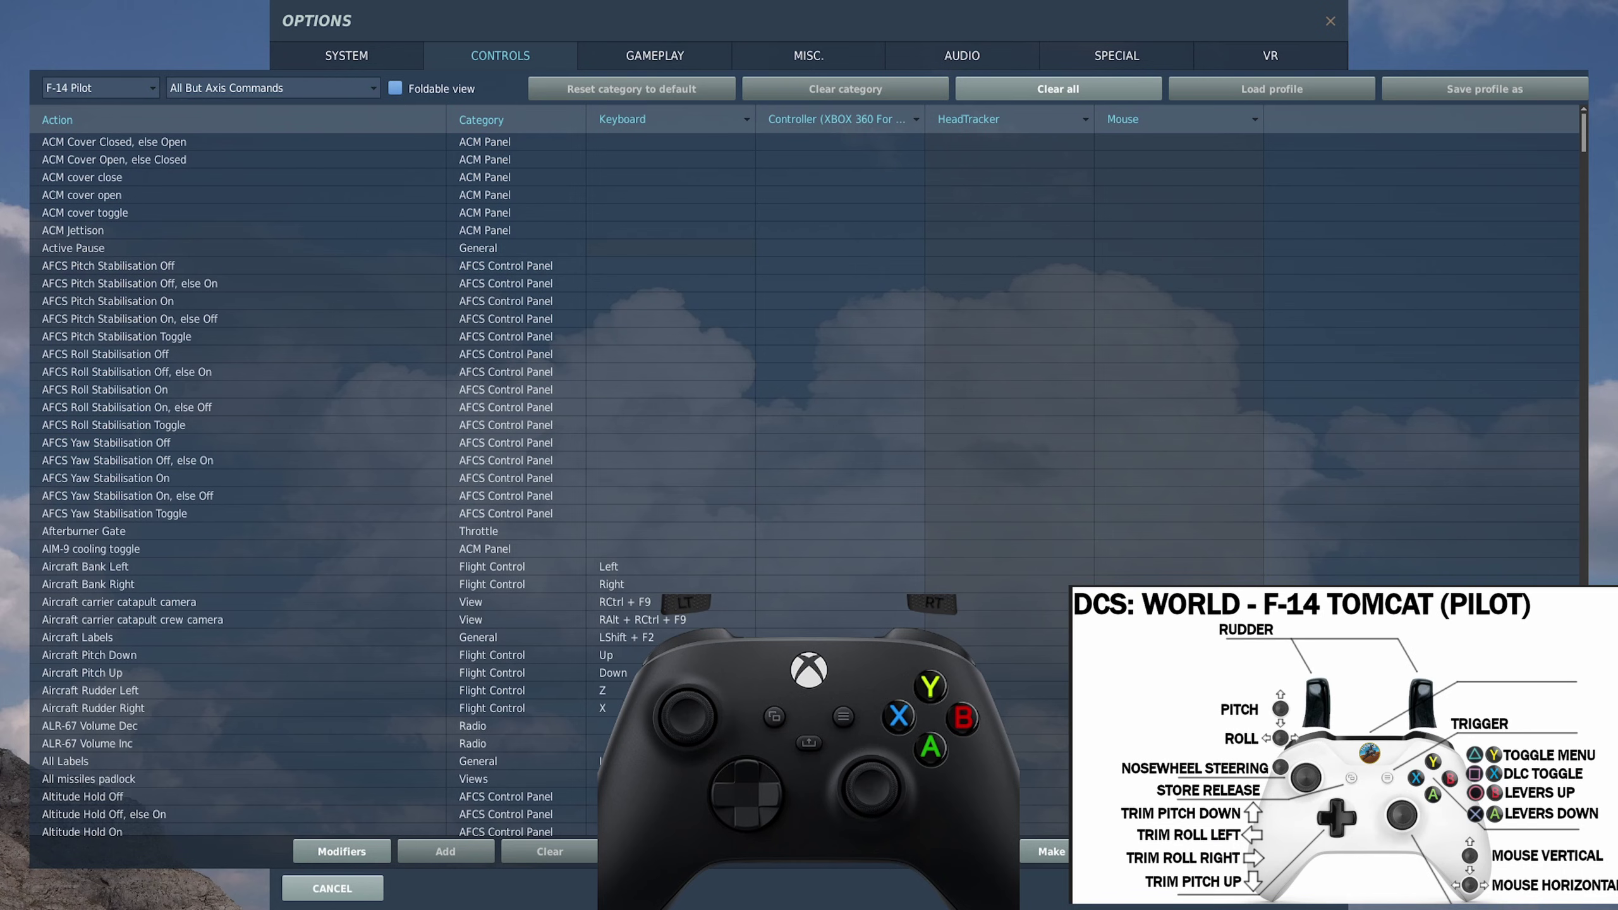
In Axis Commands, assign the controller's JOY_Y axis to Pitch and its JOY_X axis to Roll
click(224, 89)
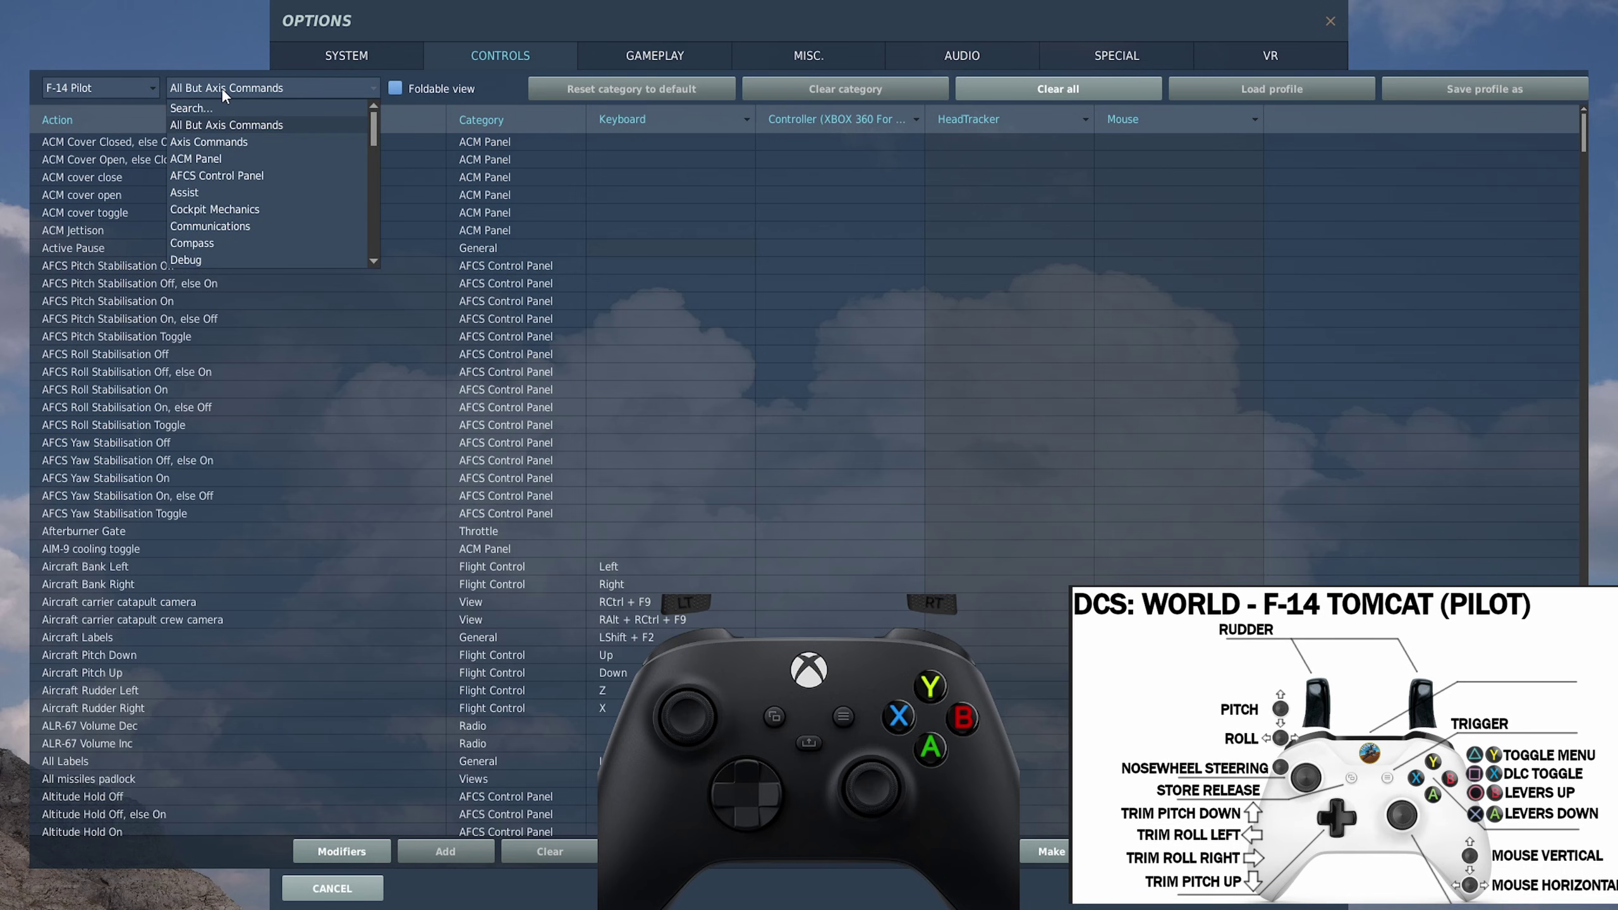
click(191, 141)
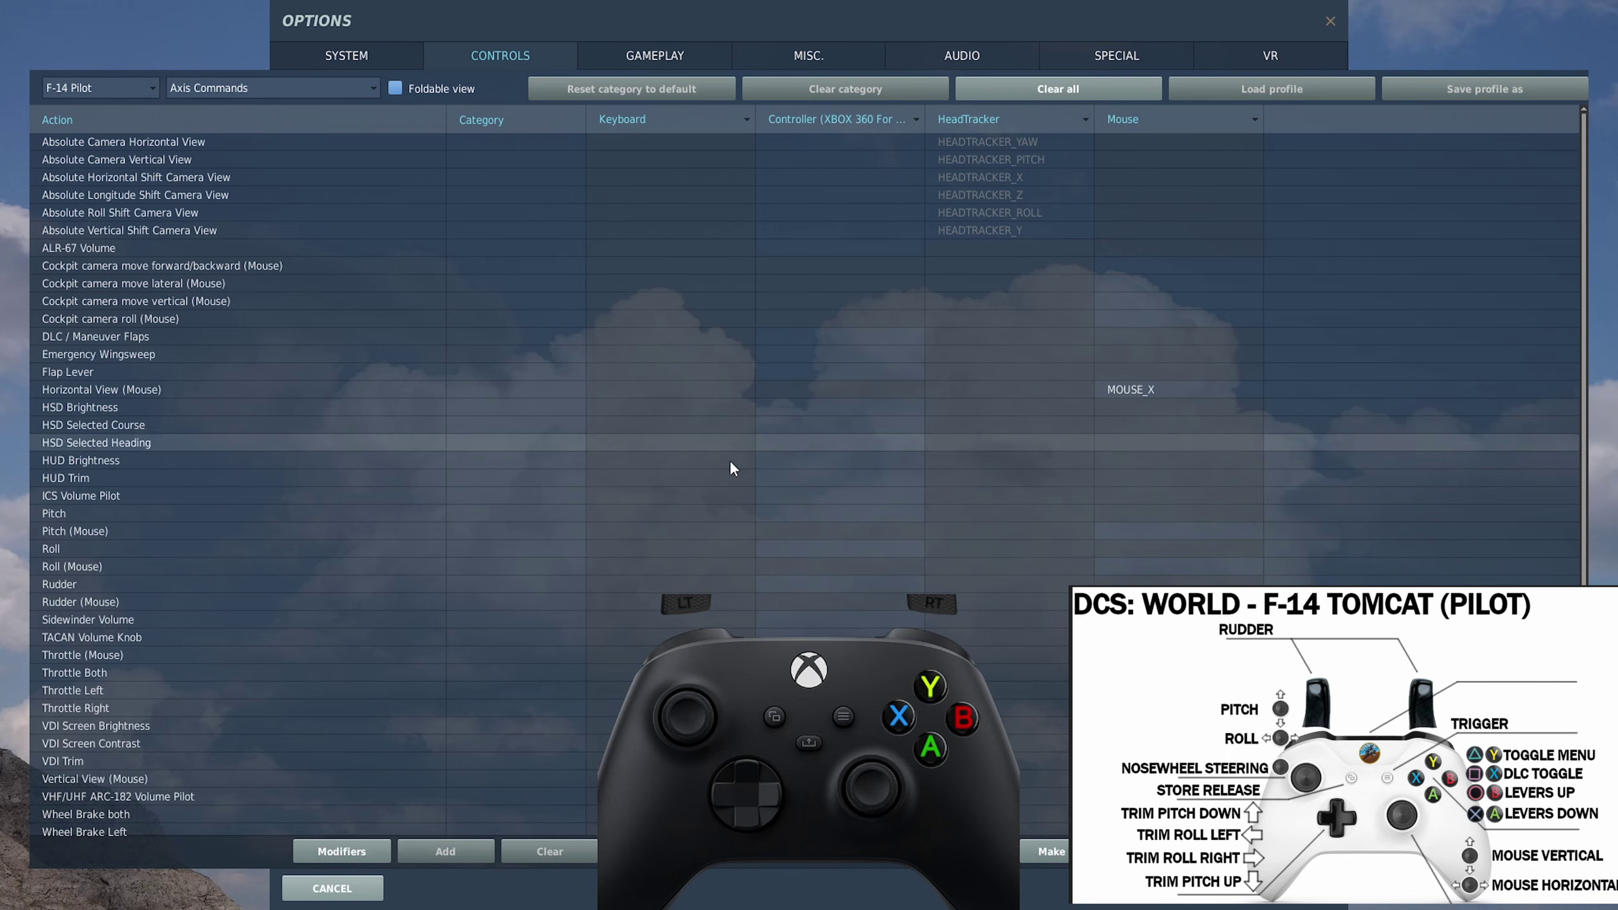
double_click(811, 514)
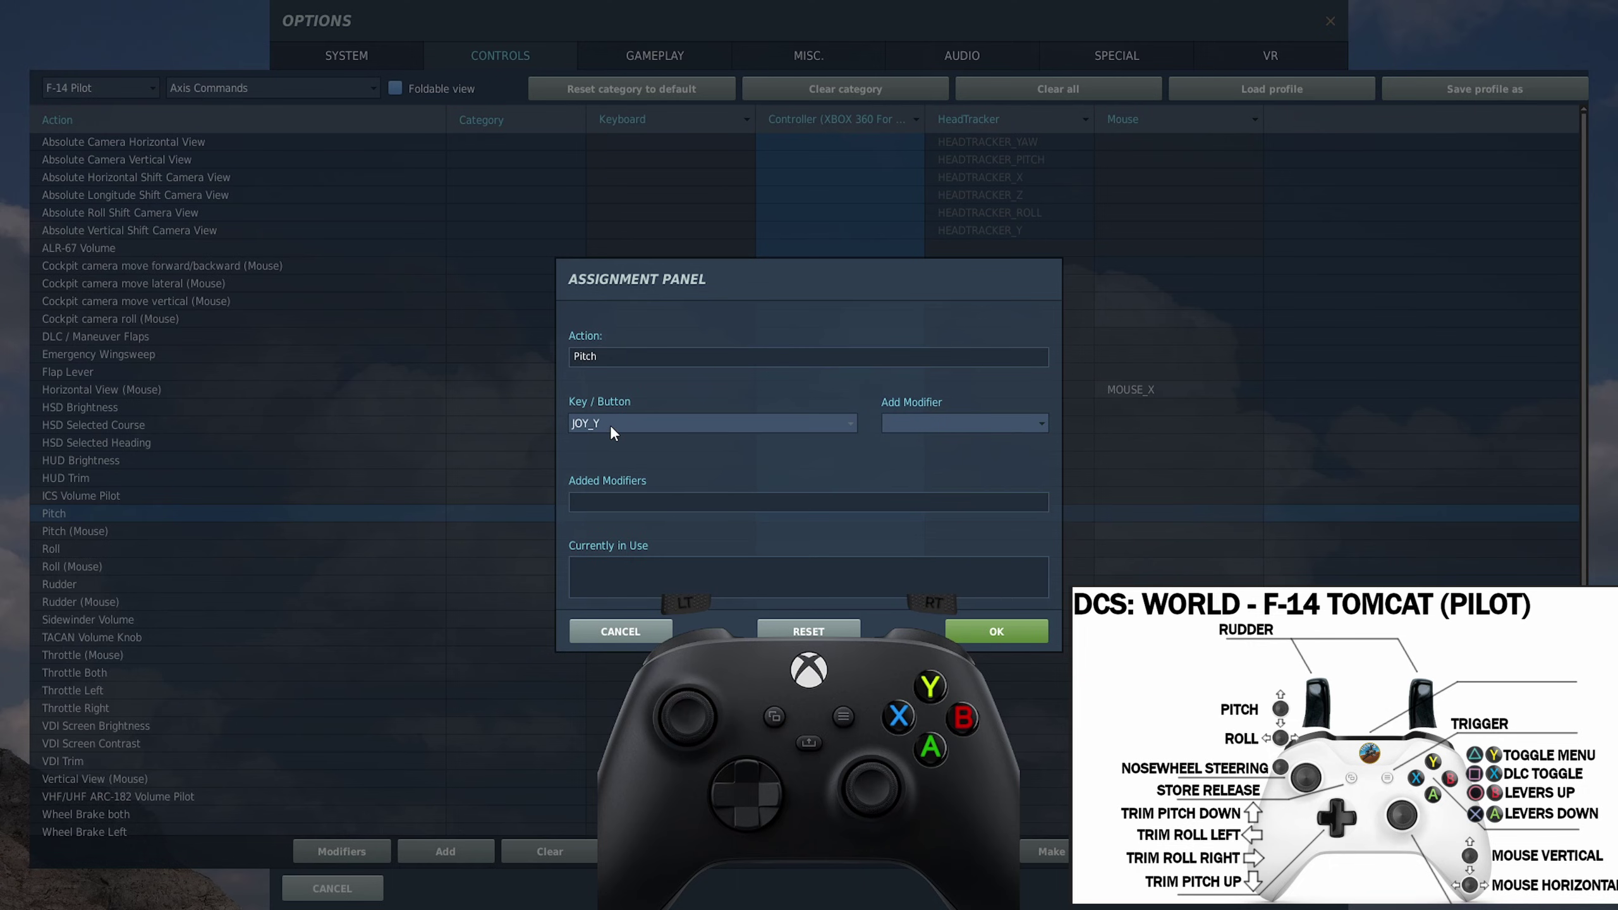
click(973, 635)
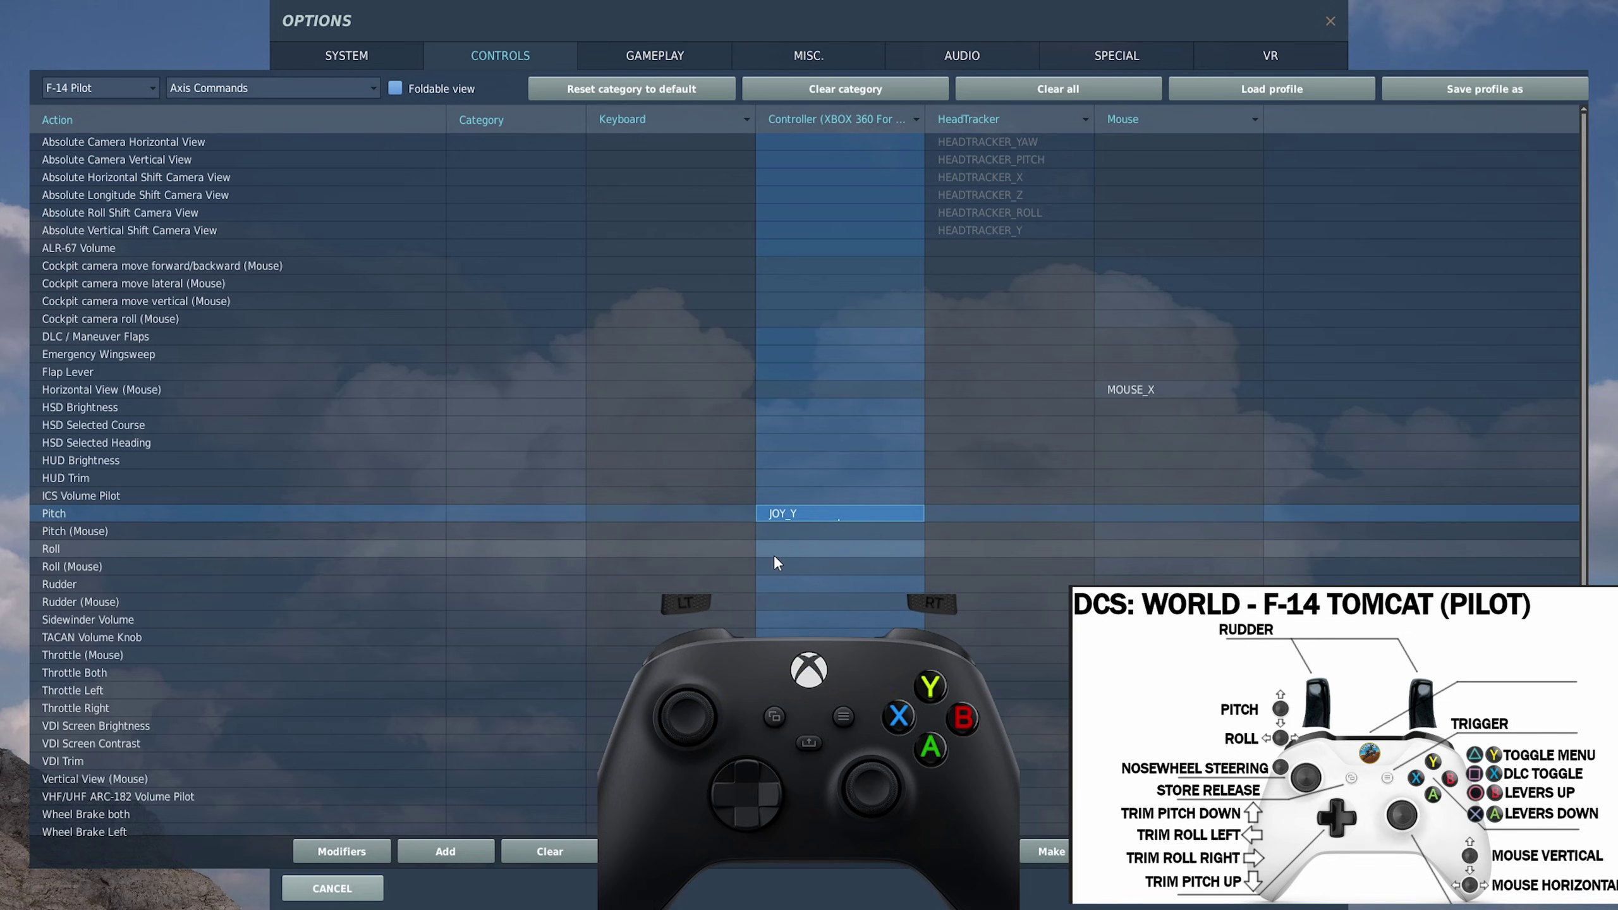
double_click(827, 550)
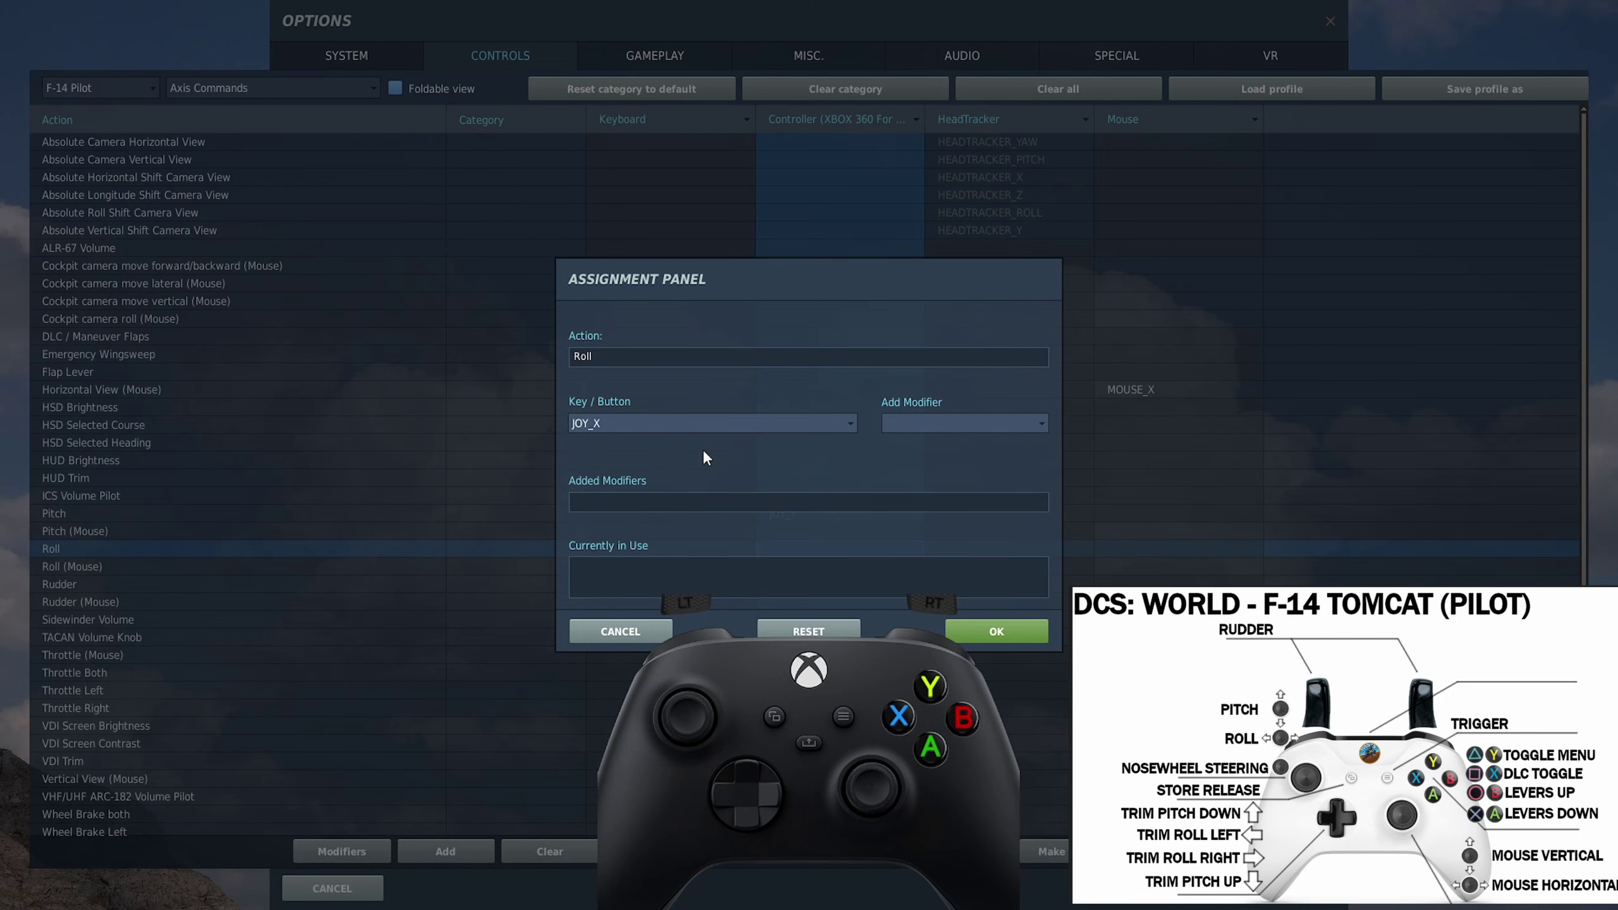
click(973, 632)
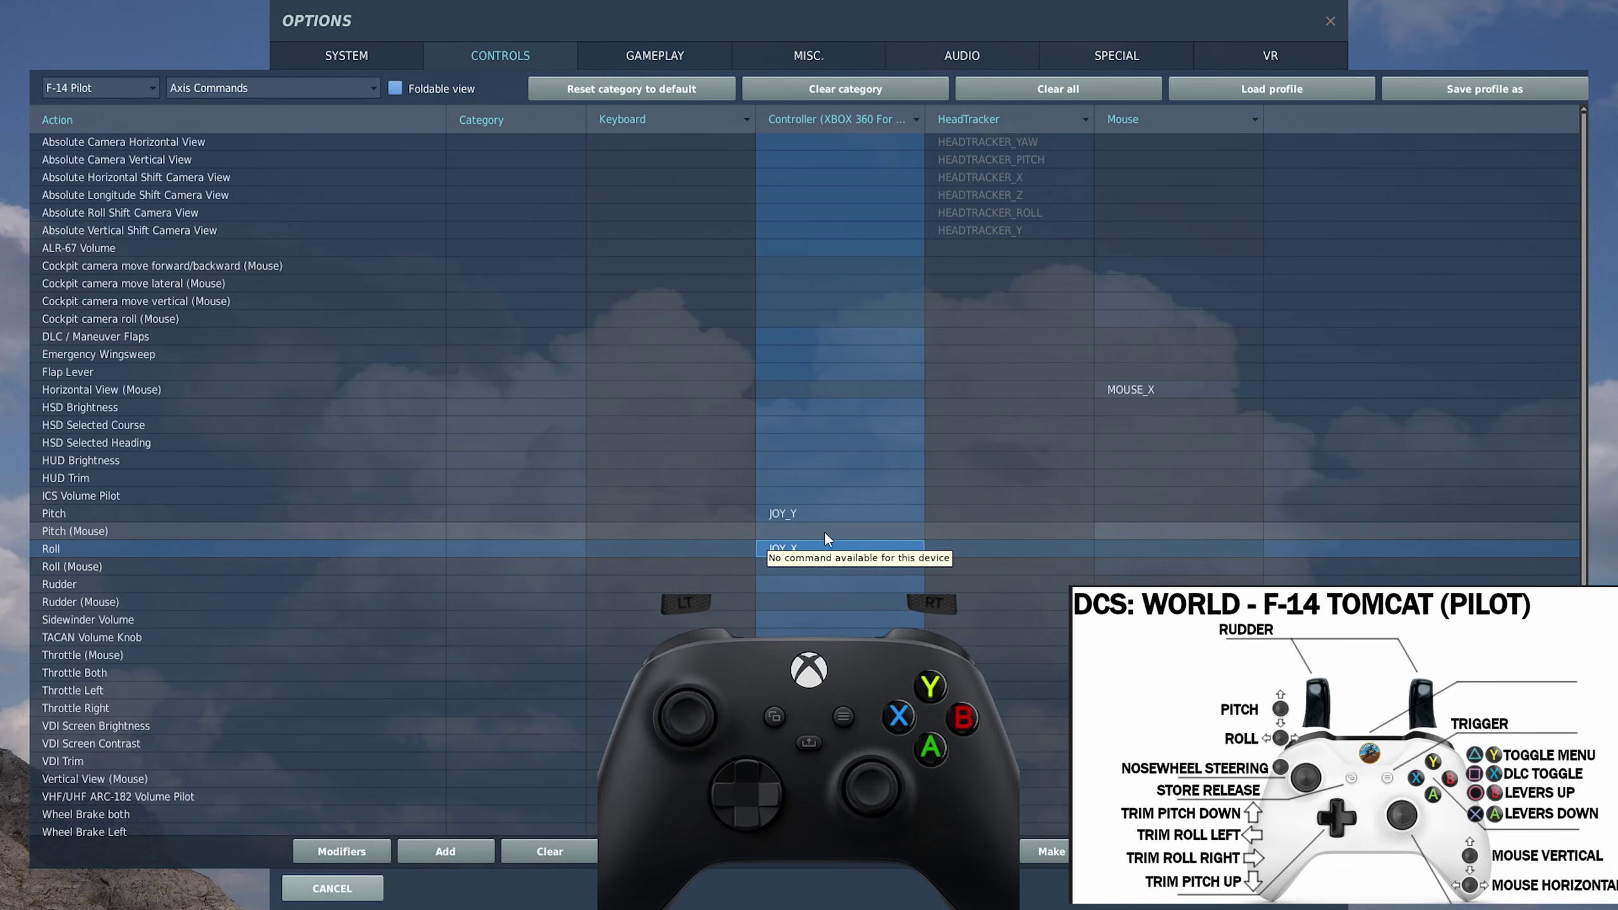
Assign the controller's JOY_Z axis to Rudder and invert that axis in its tuning settings
scroll(872, 534, down, 1)
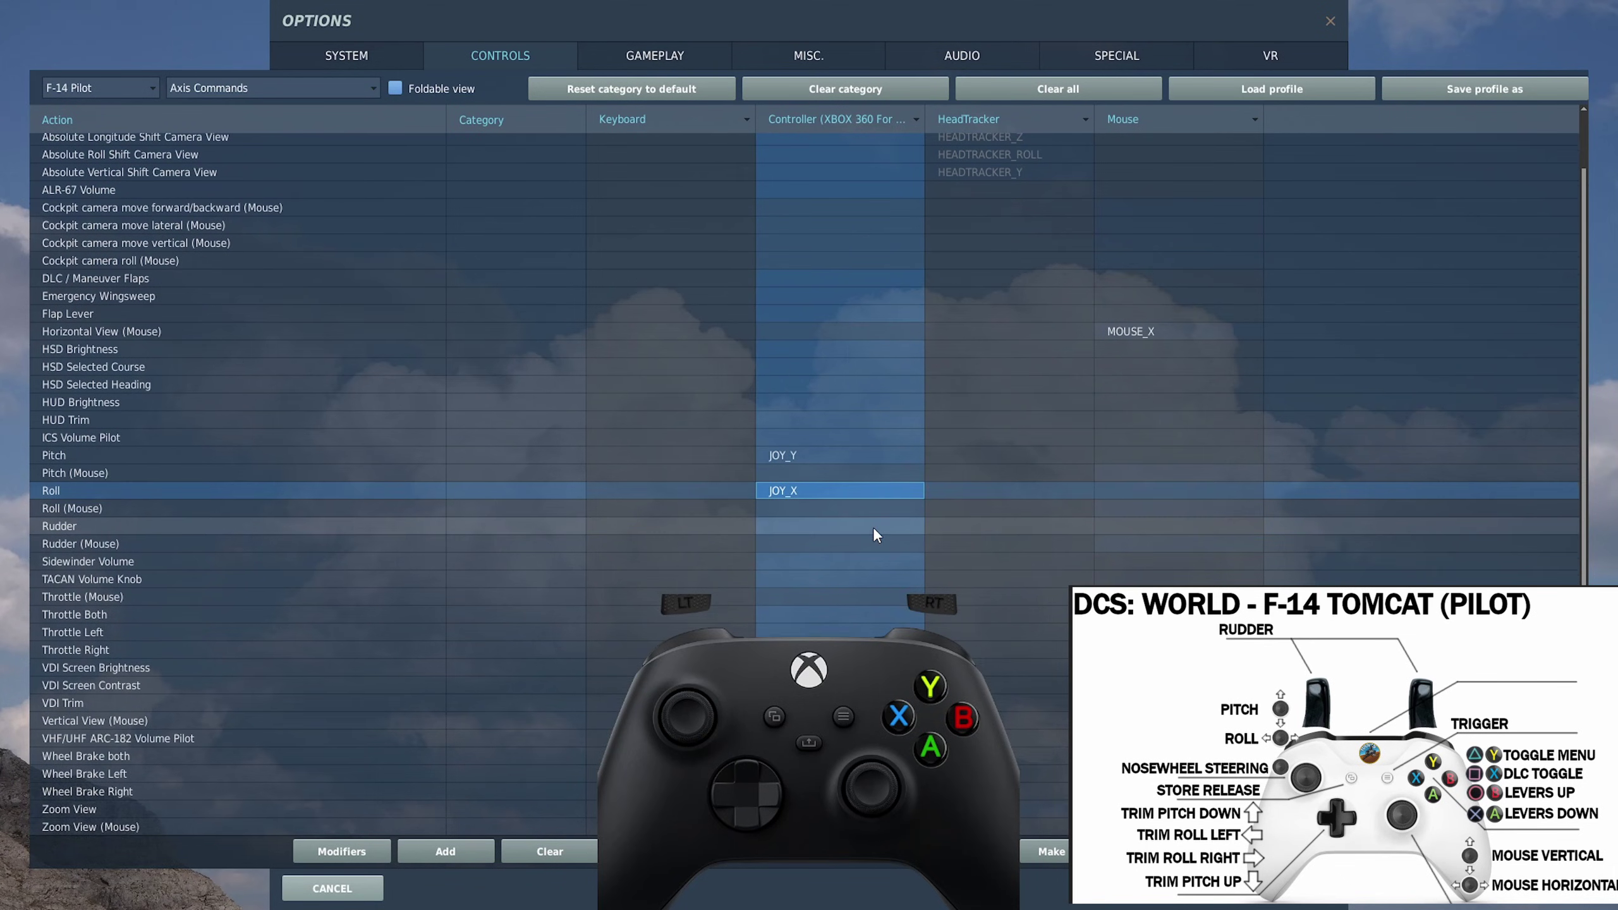
double_click(837, 531)
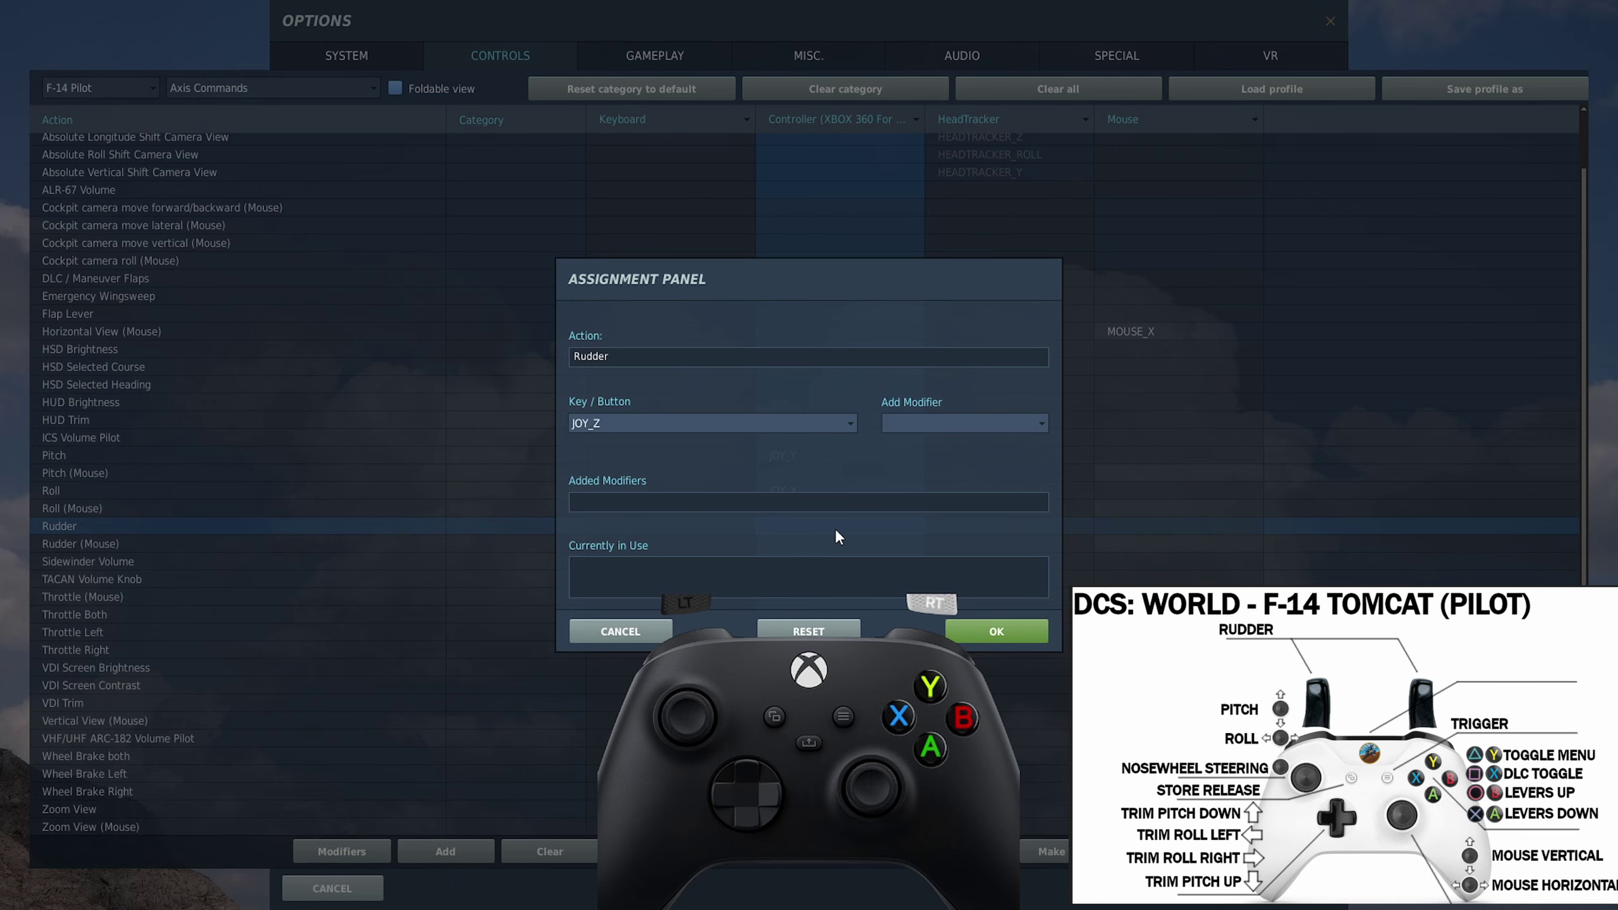
click(966, 628)
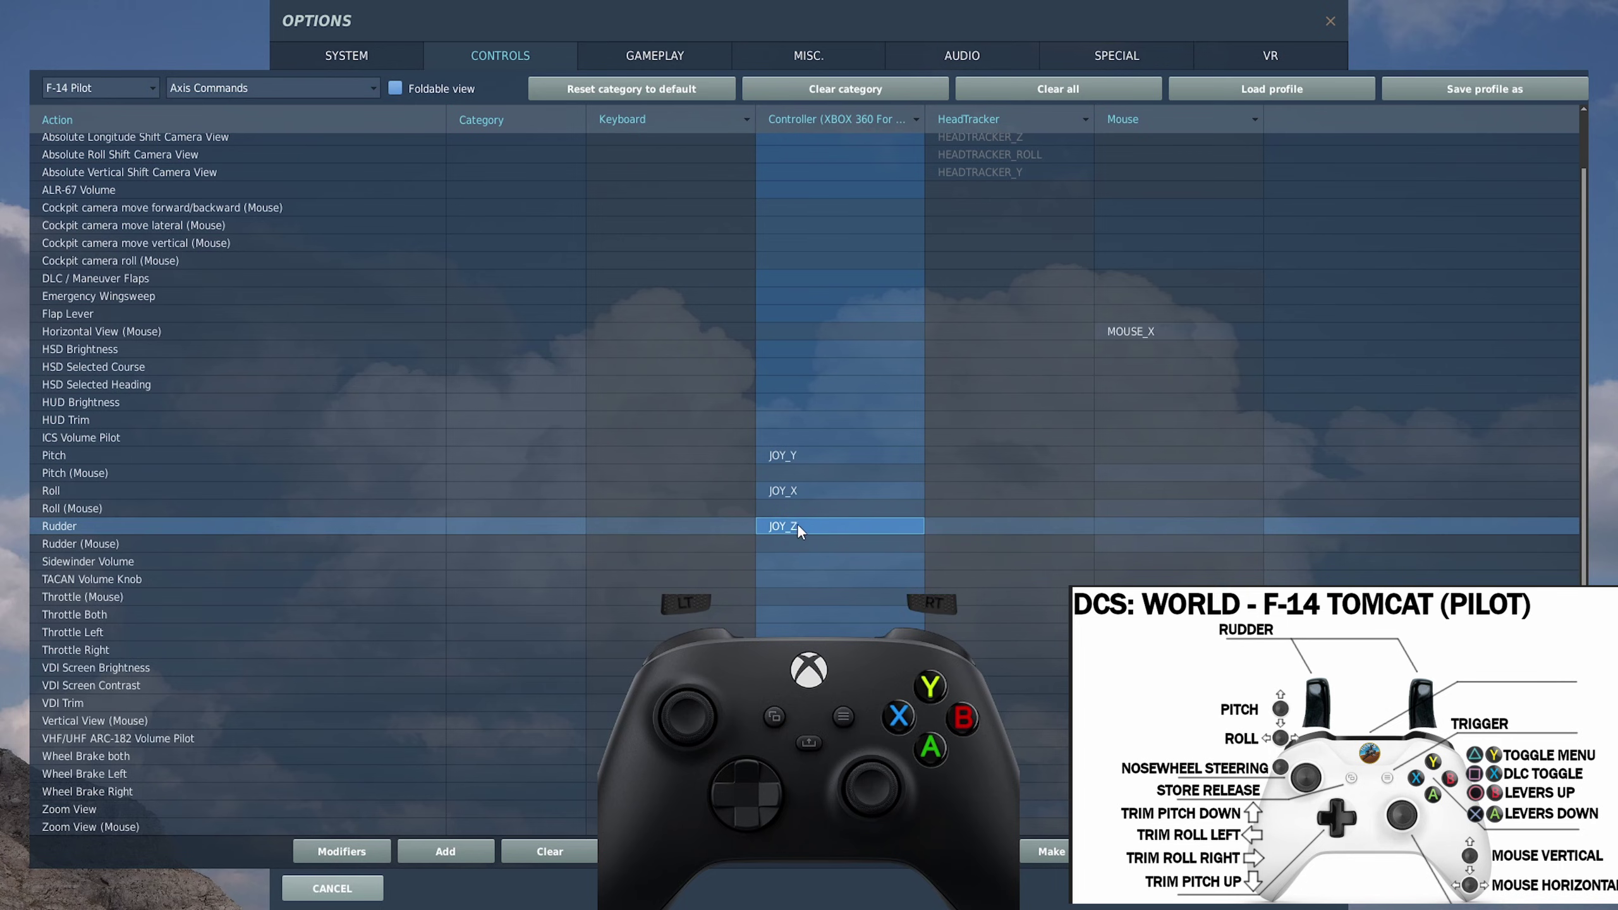
click(861, 852)
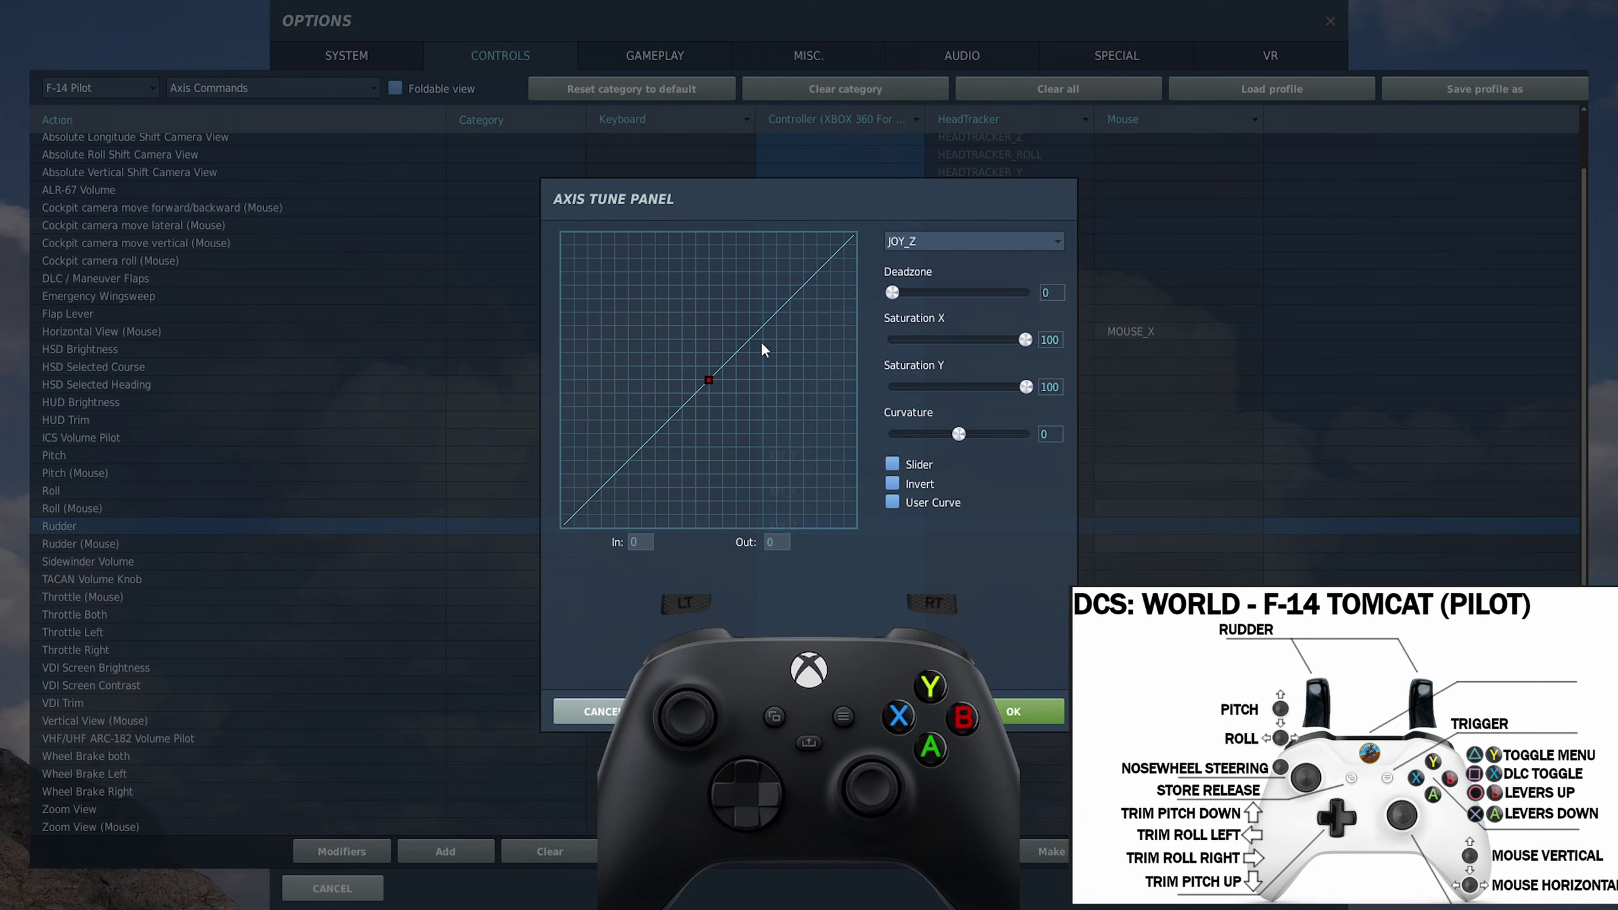
click(893, 484)
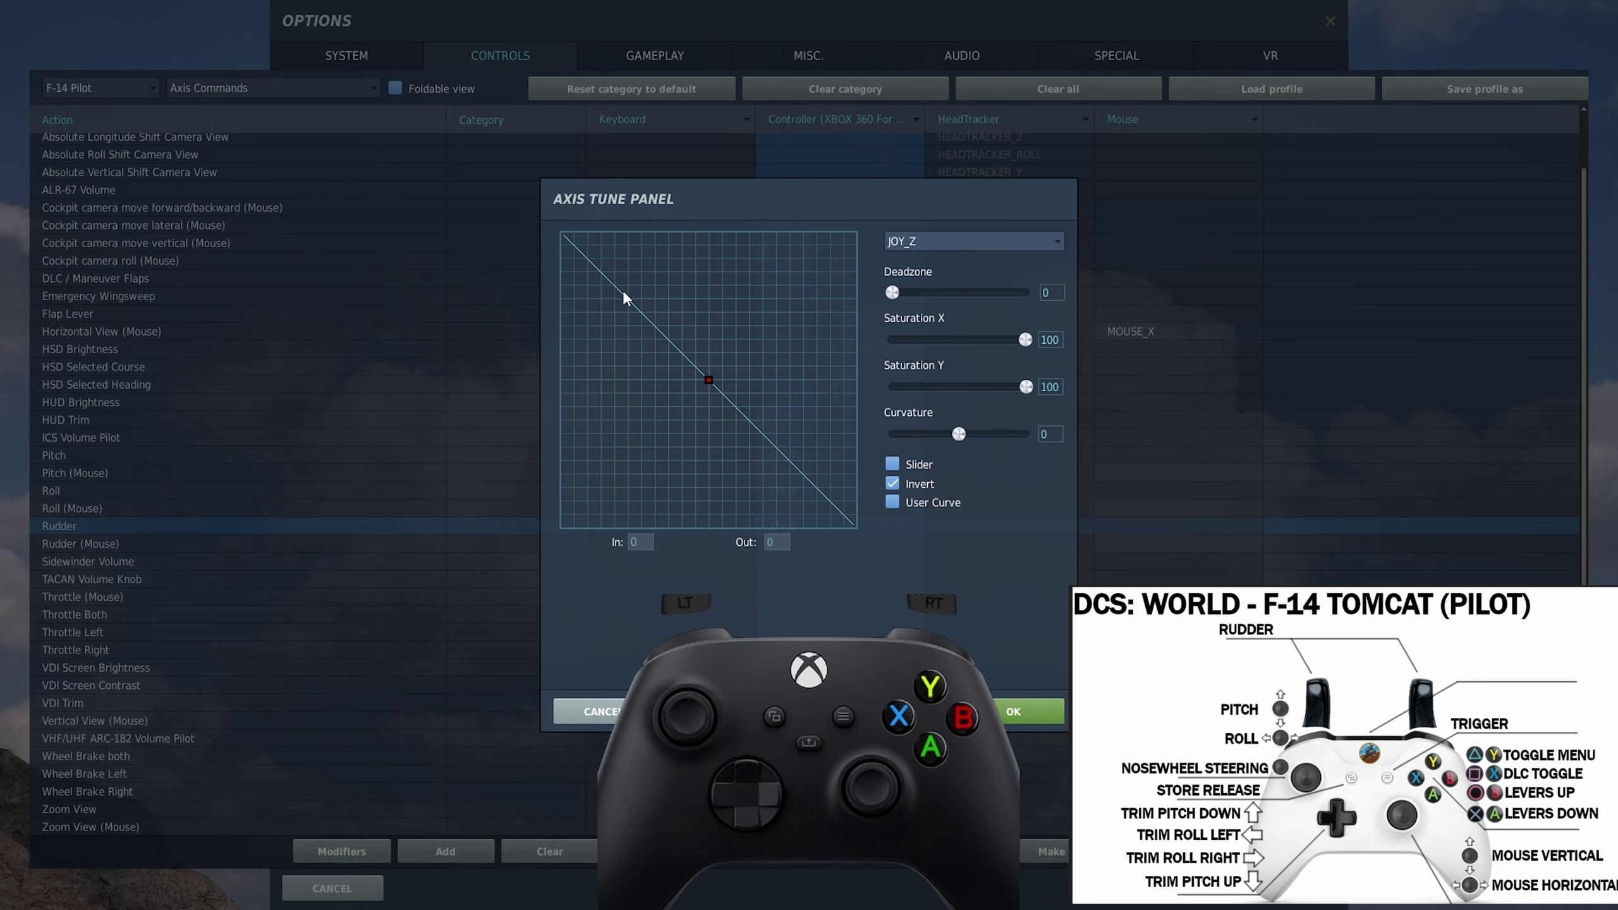
click(1008, 712)
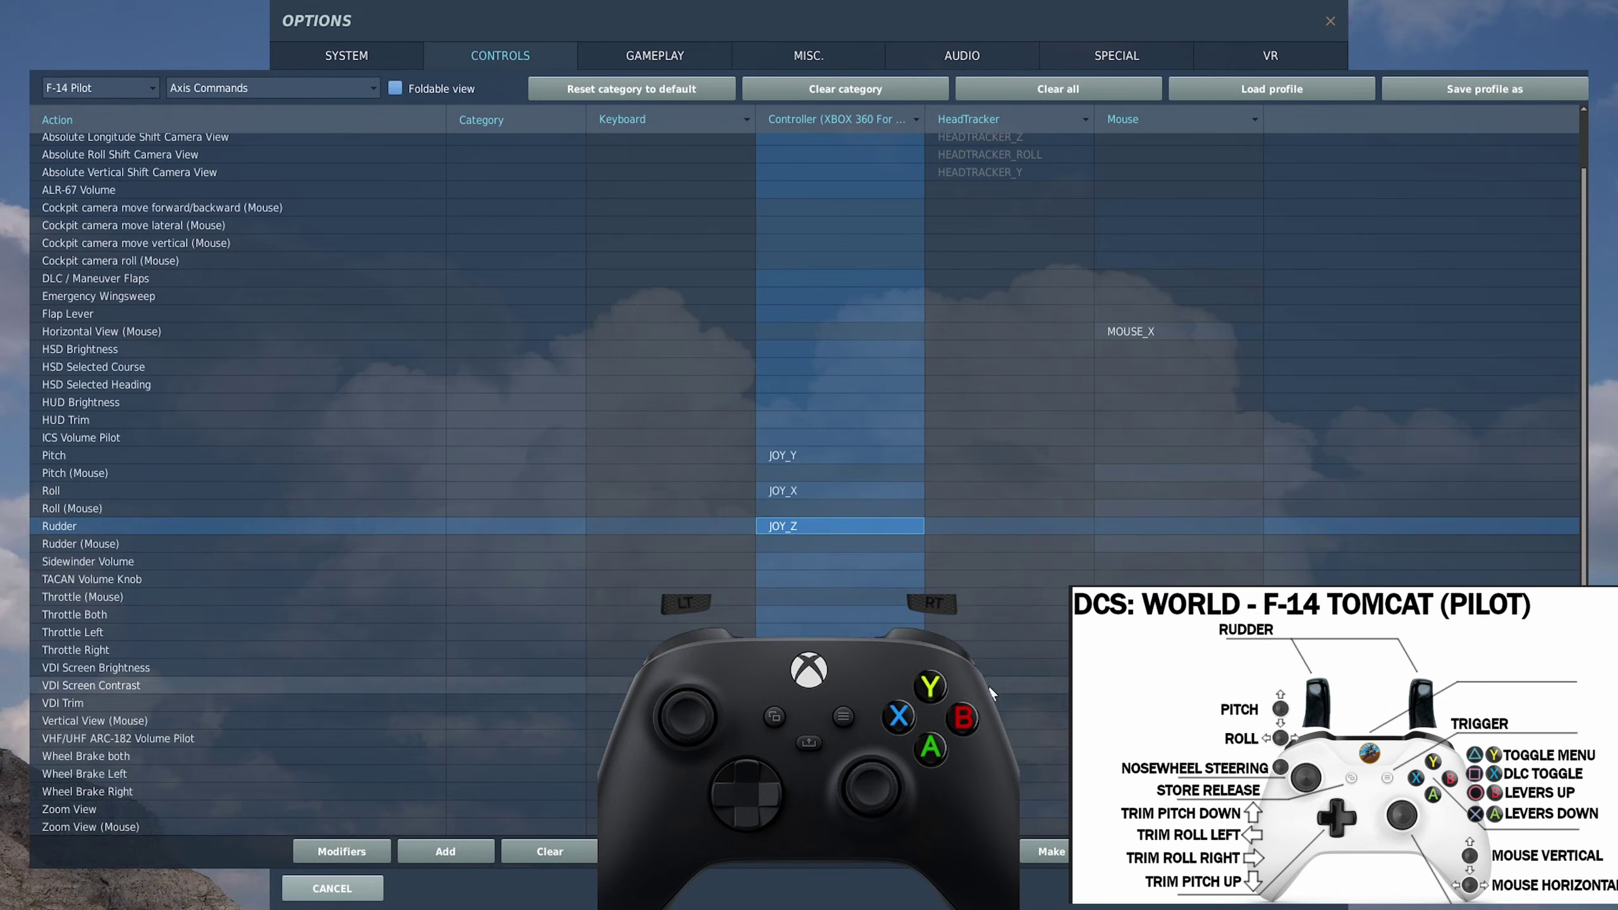
Open the tuning settings for Pitch's JOY_Y axis and set its deadzone to 4
click(811, 458)
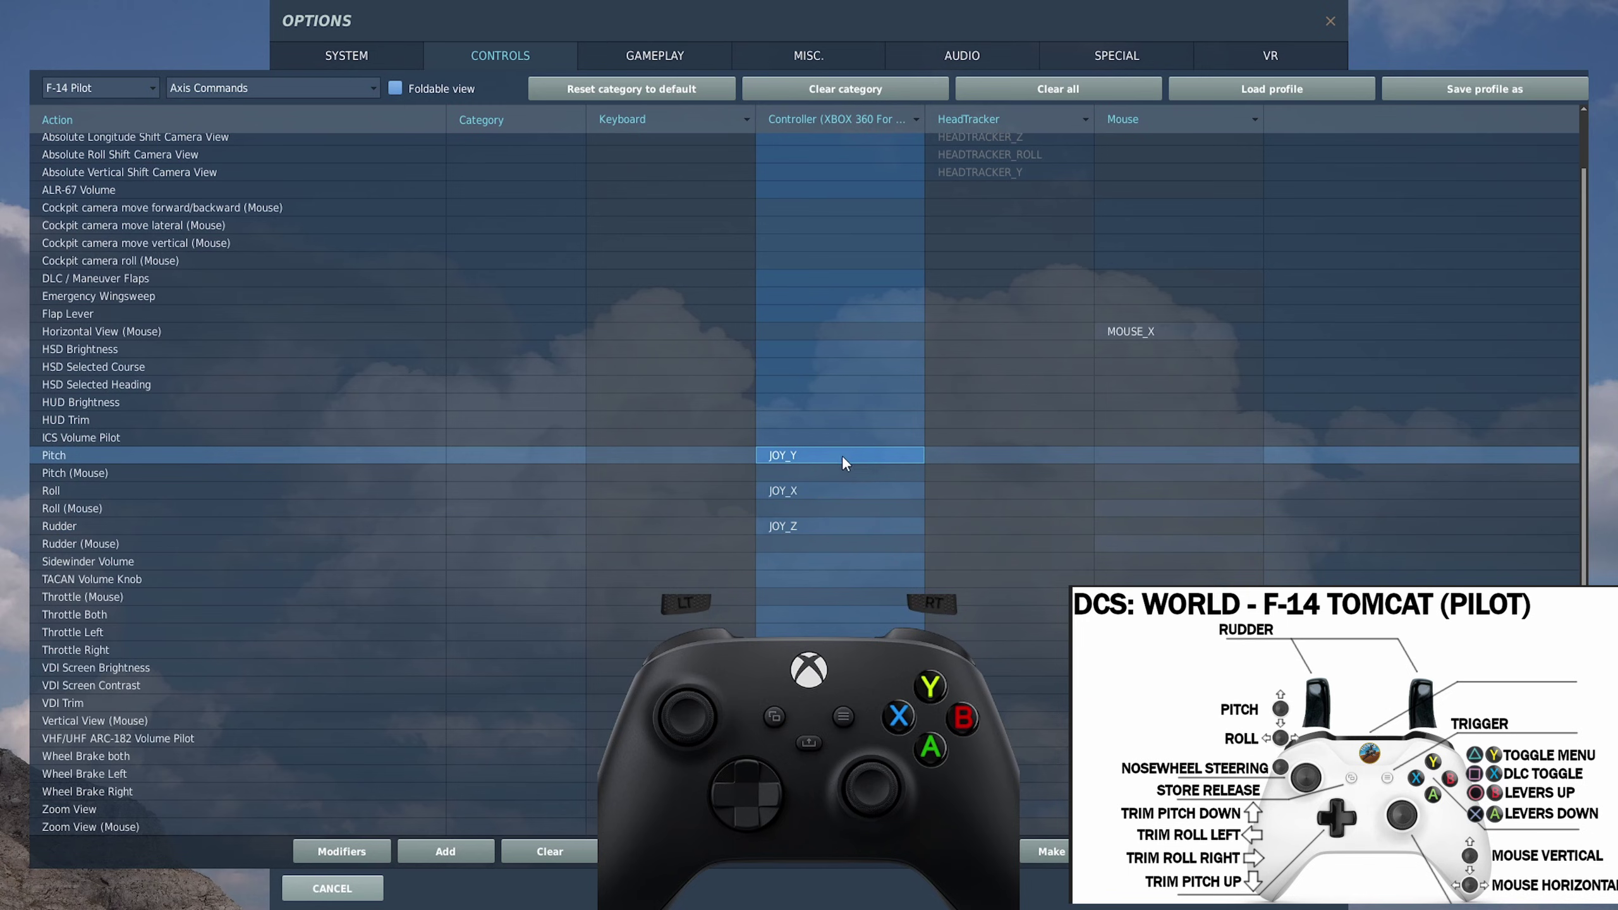
click(861, 851)
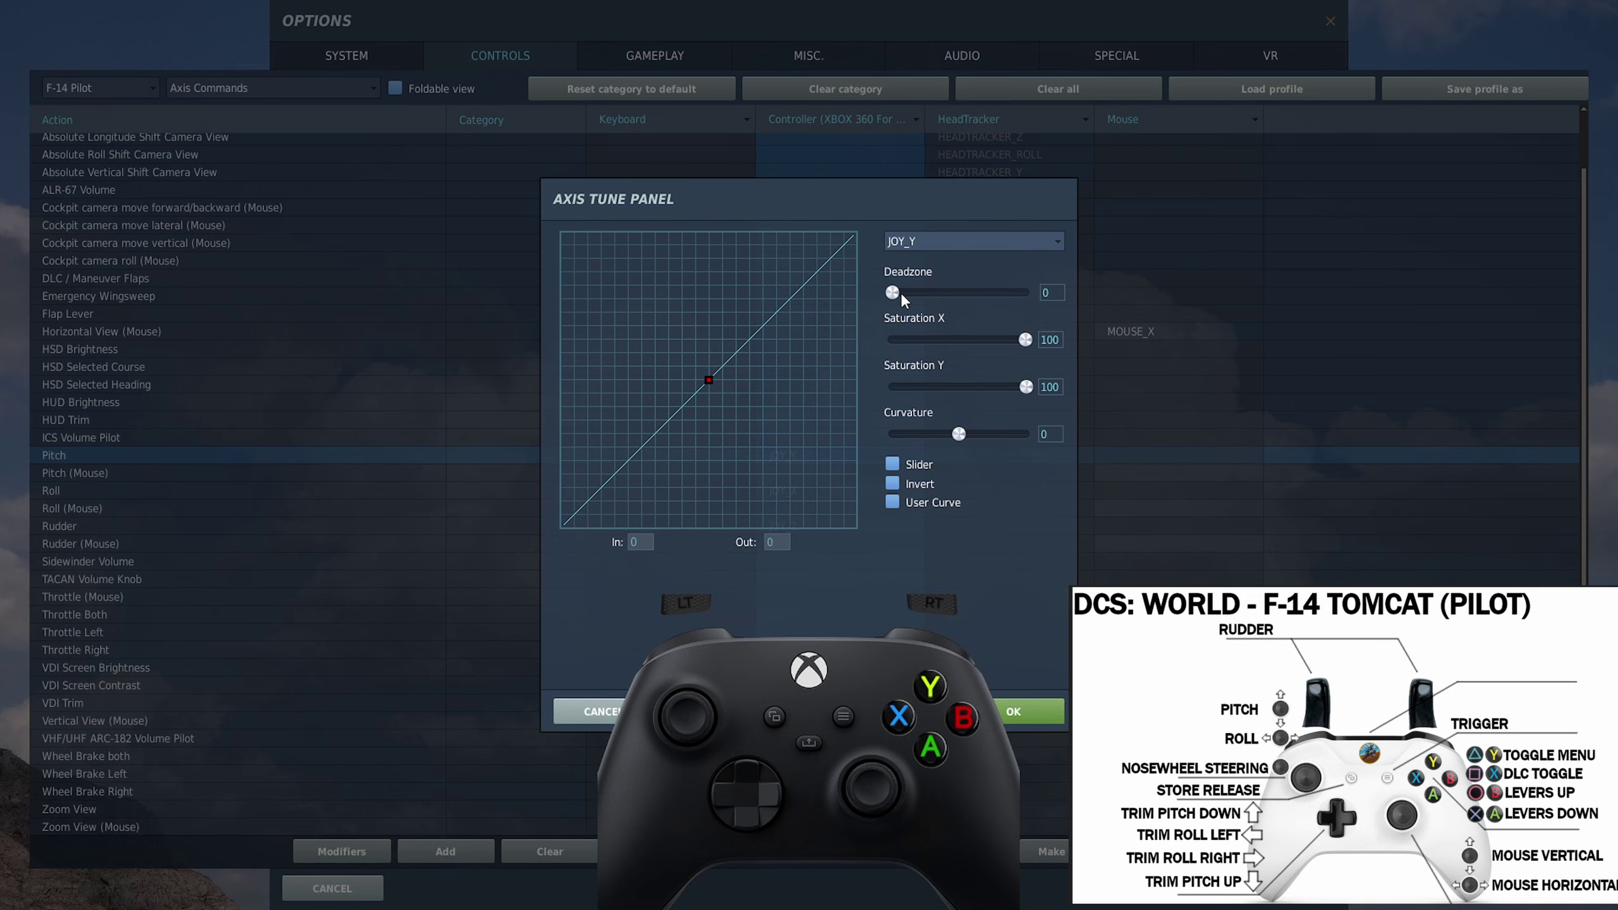
drag(893, 294, 897, 293)
mouse_move(892, 294)
mouse_down()
mouse_move(950, 294)
mouse_move(902, 288)
mouse_up()
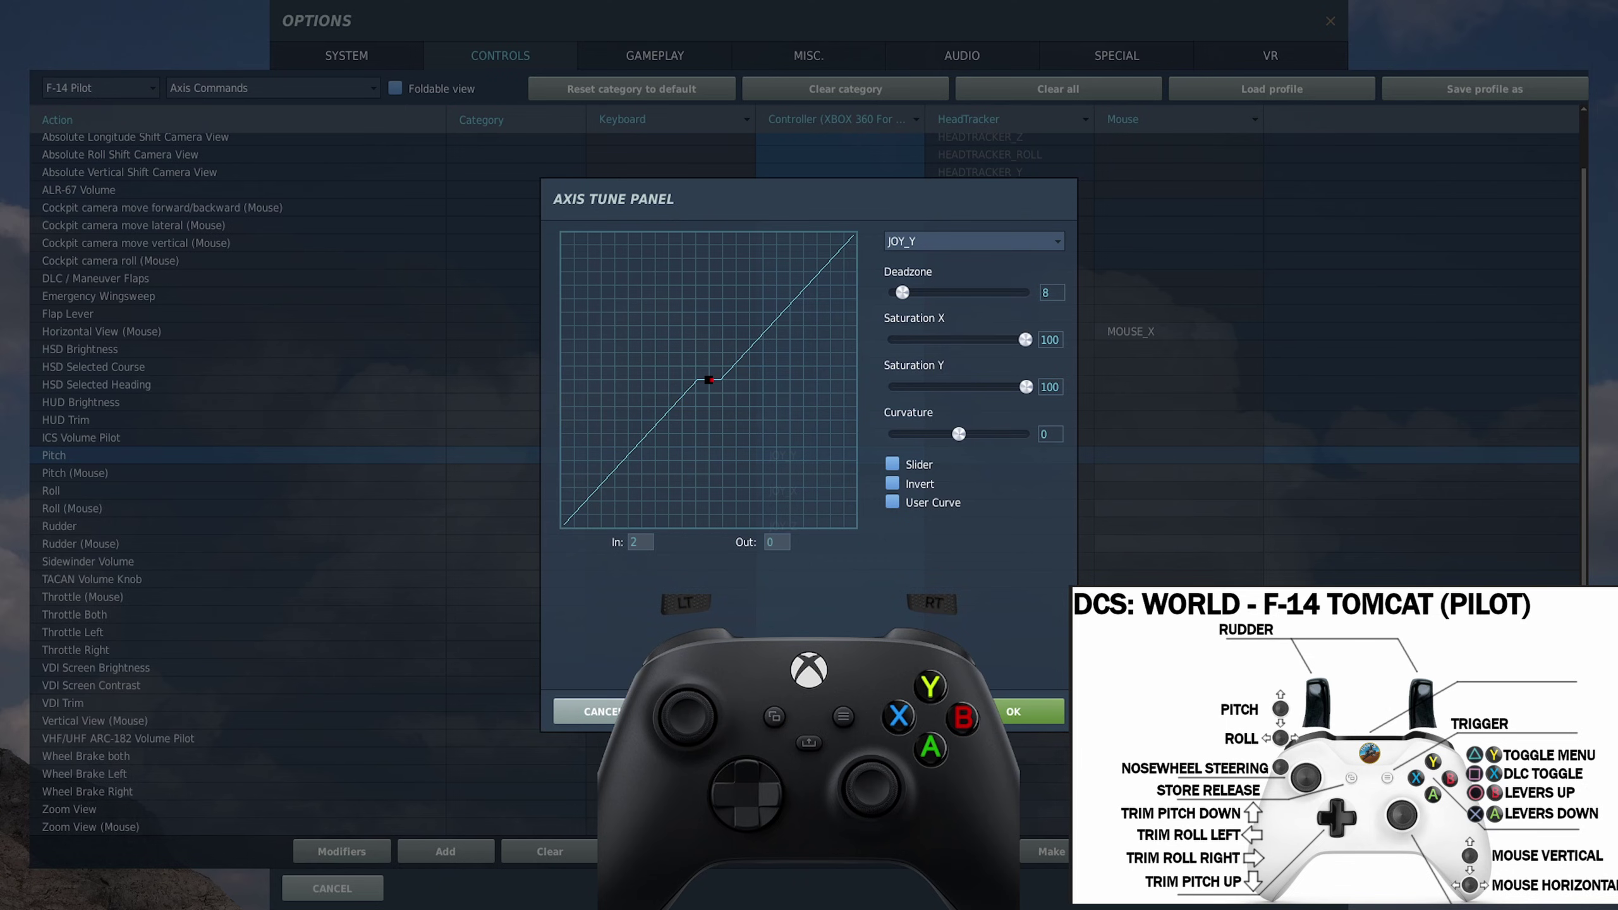
drag(902, 292, 891, 295)
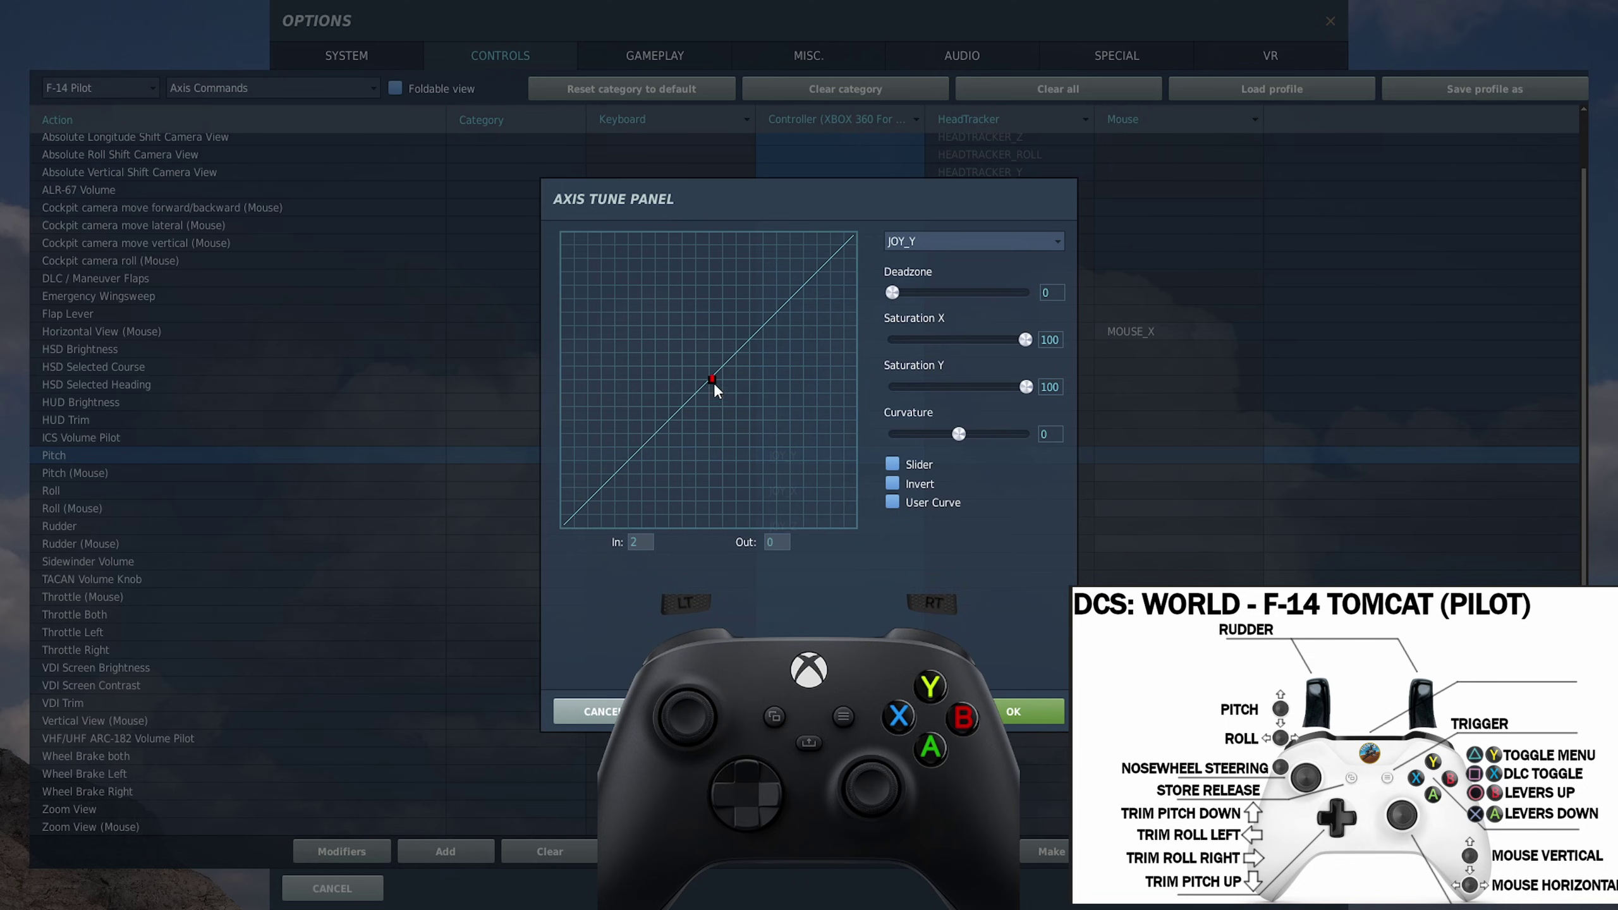
drag(904, 290, 877, 291)
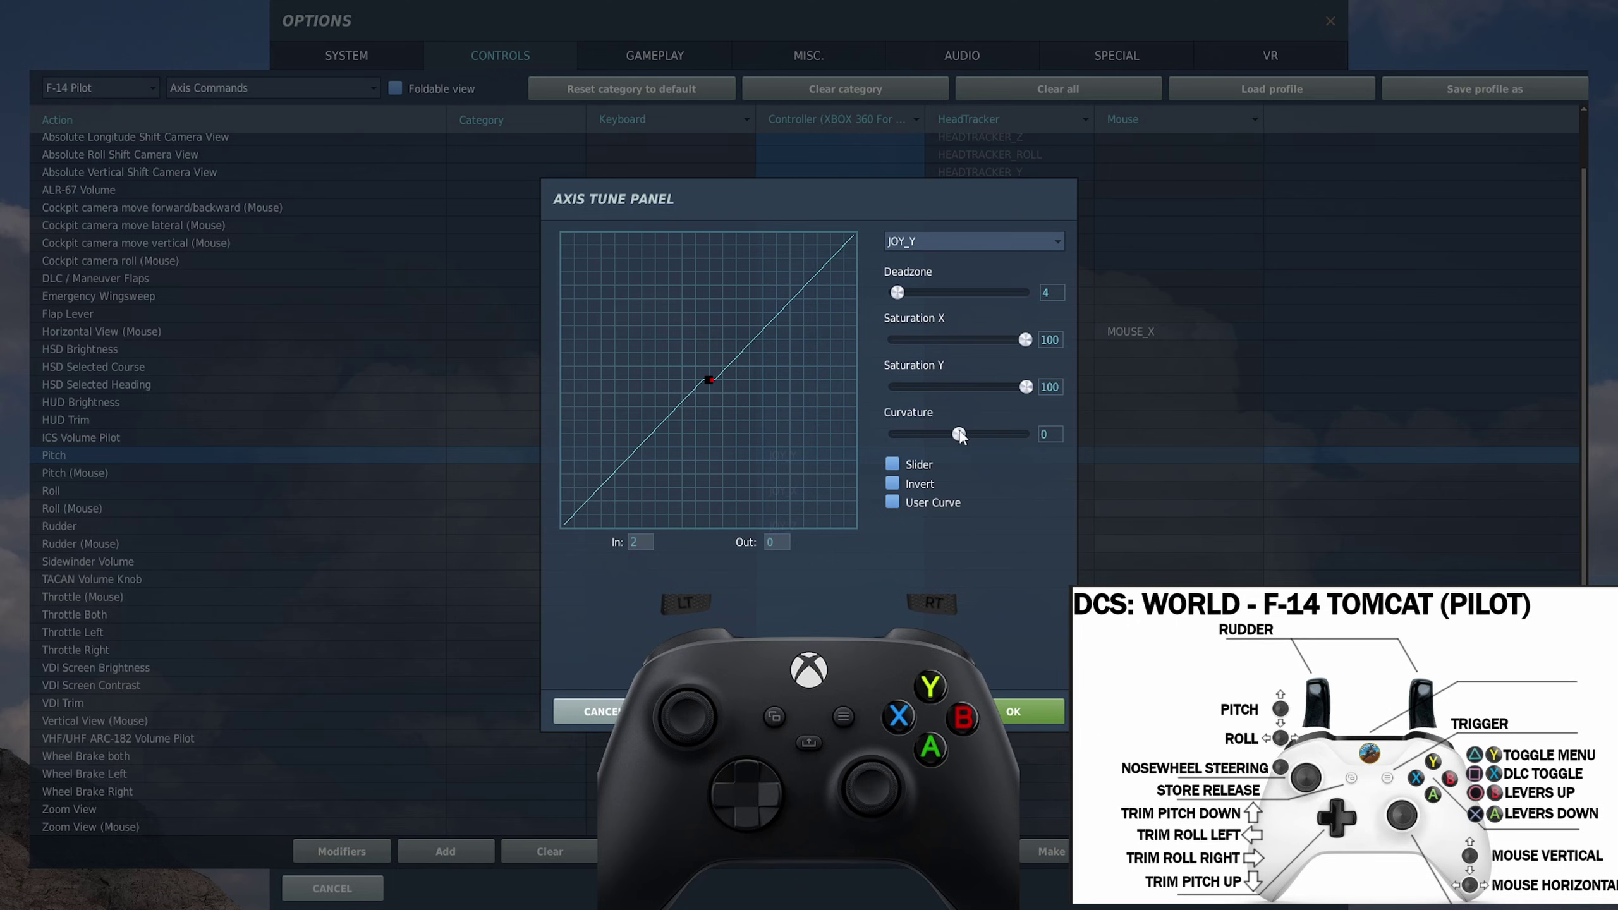
Set the JOY_Y axis curvature to 10 and accept the Pitch axis tuning
mouse_move(959, 435)
mouse_down()
mouse_move(974, 433)
mouse_move(943, 426)
mouse_move(963, 432)
mouse_up()
key(Left)
drag(958, 435, 969, 433)
click(939, 433)
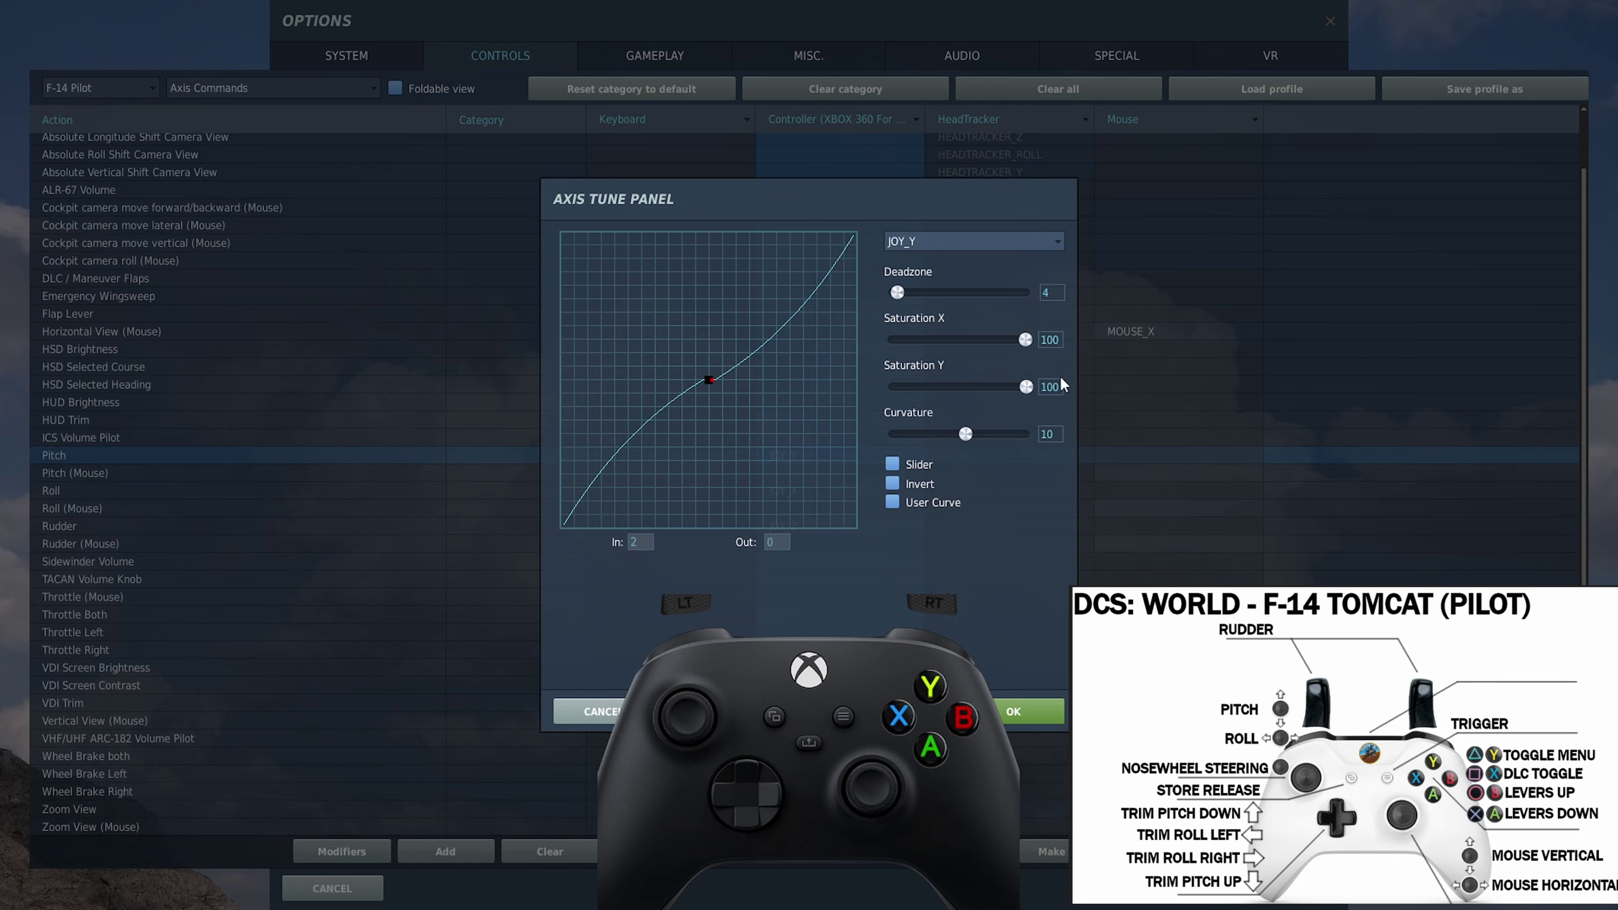
click(1044, 716)
Tune Roll's JOY_X axis with a deadzone of 5 and a slightly raised curvature, and accept the tuning
click(834, 492)
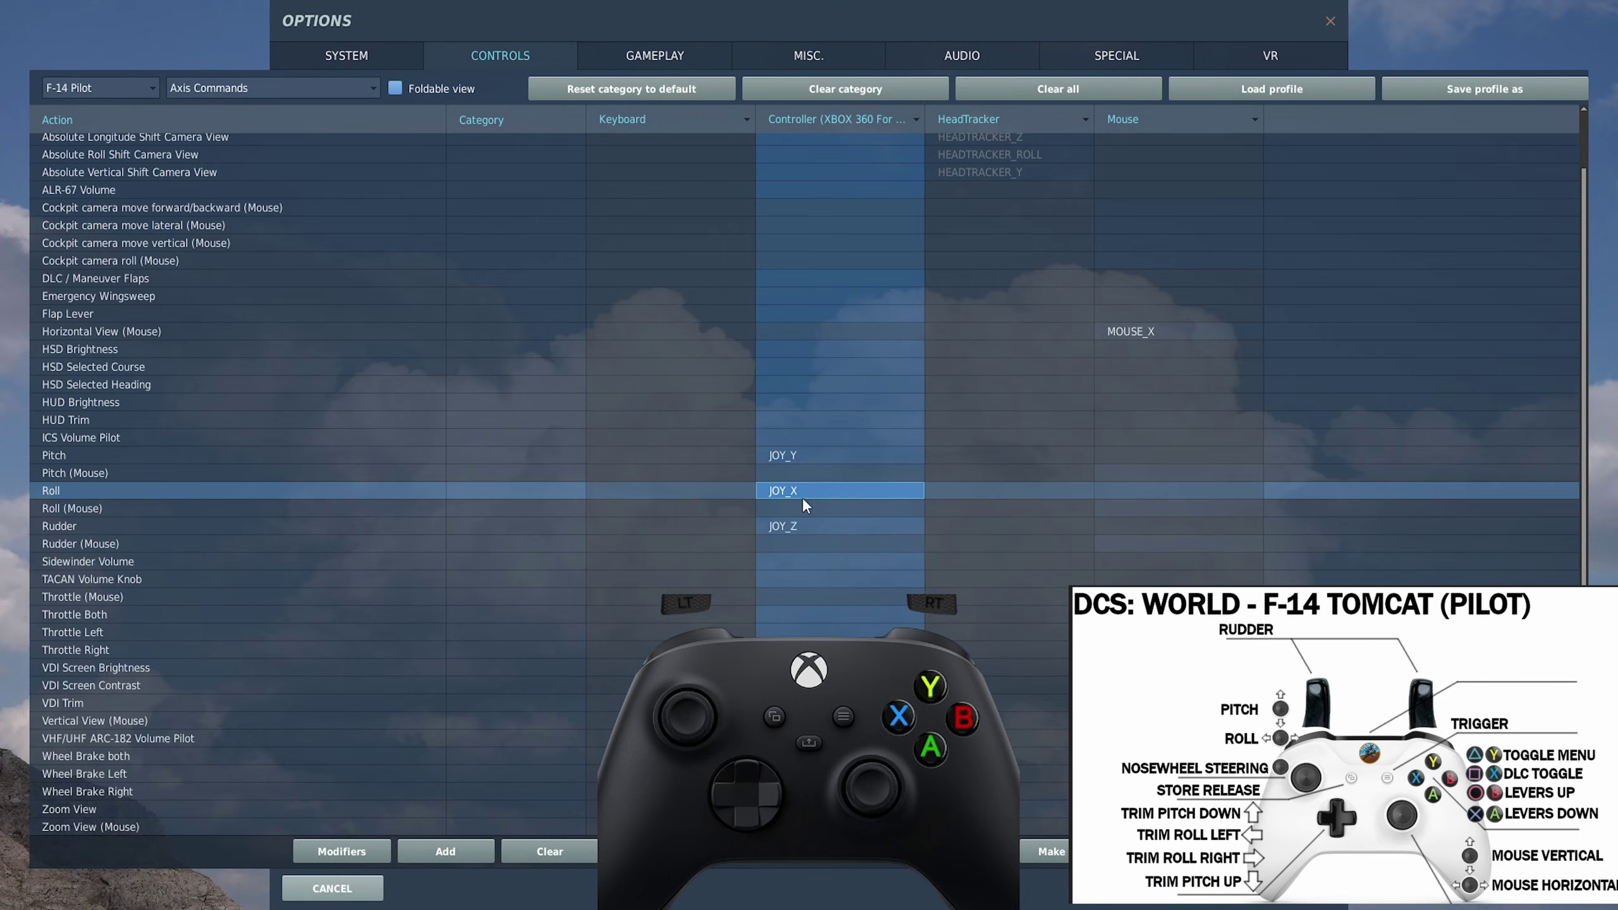
click(918, 851)
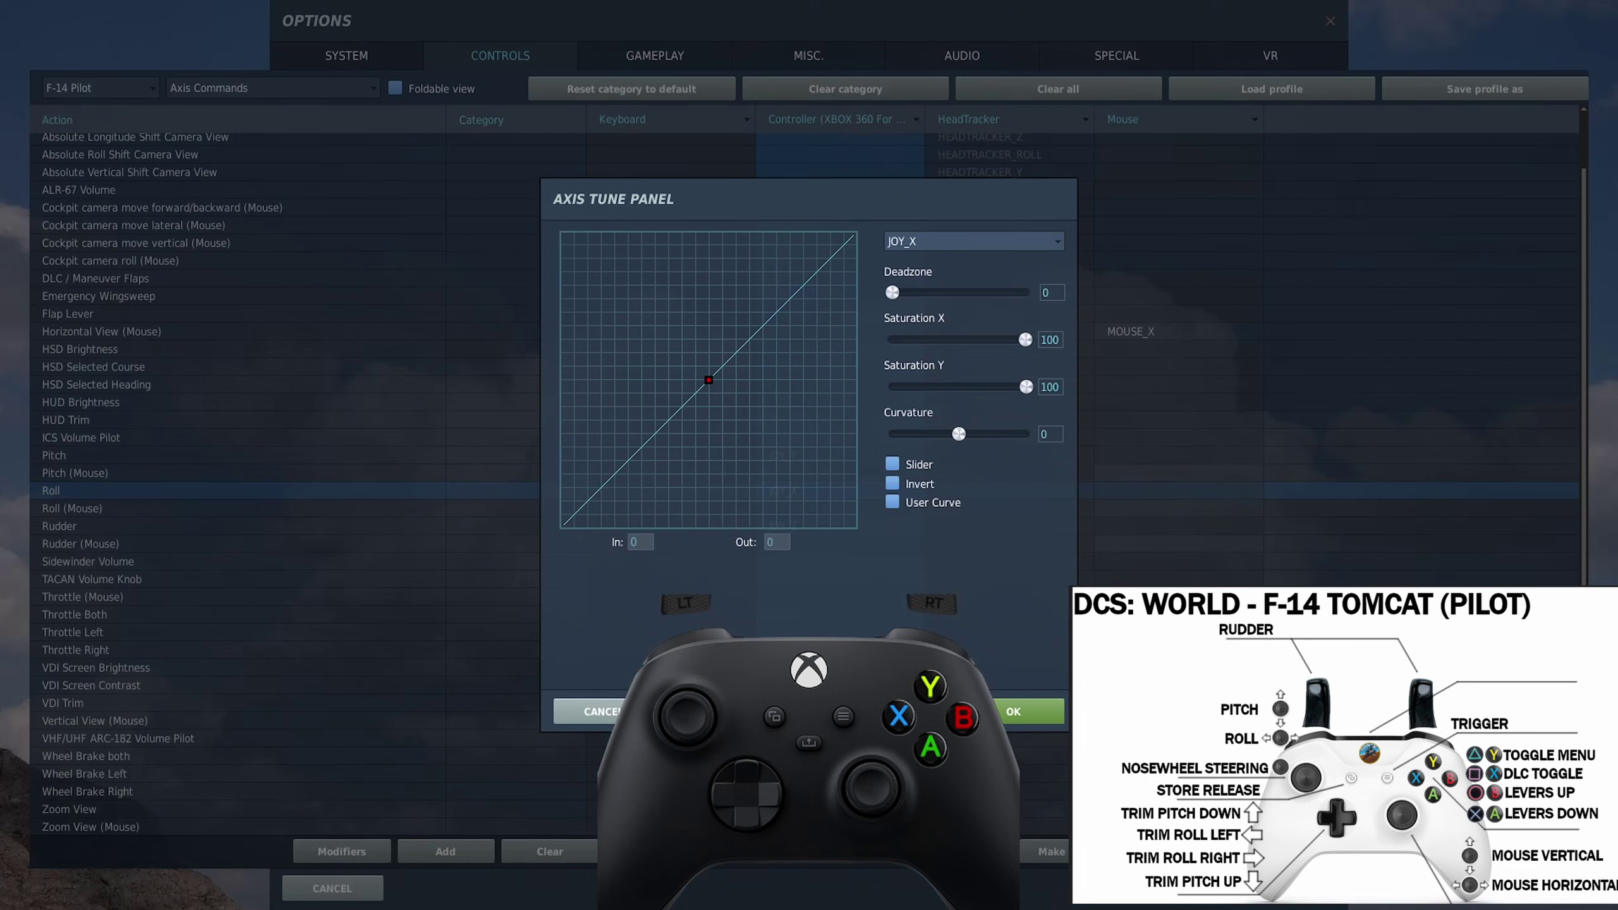
drag(898, 291, 906, 294)
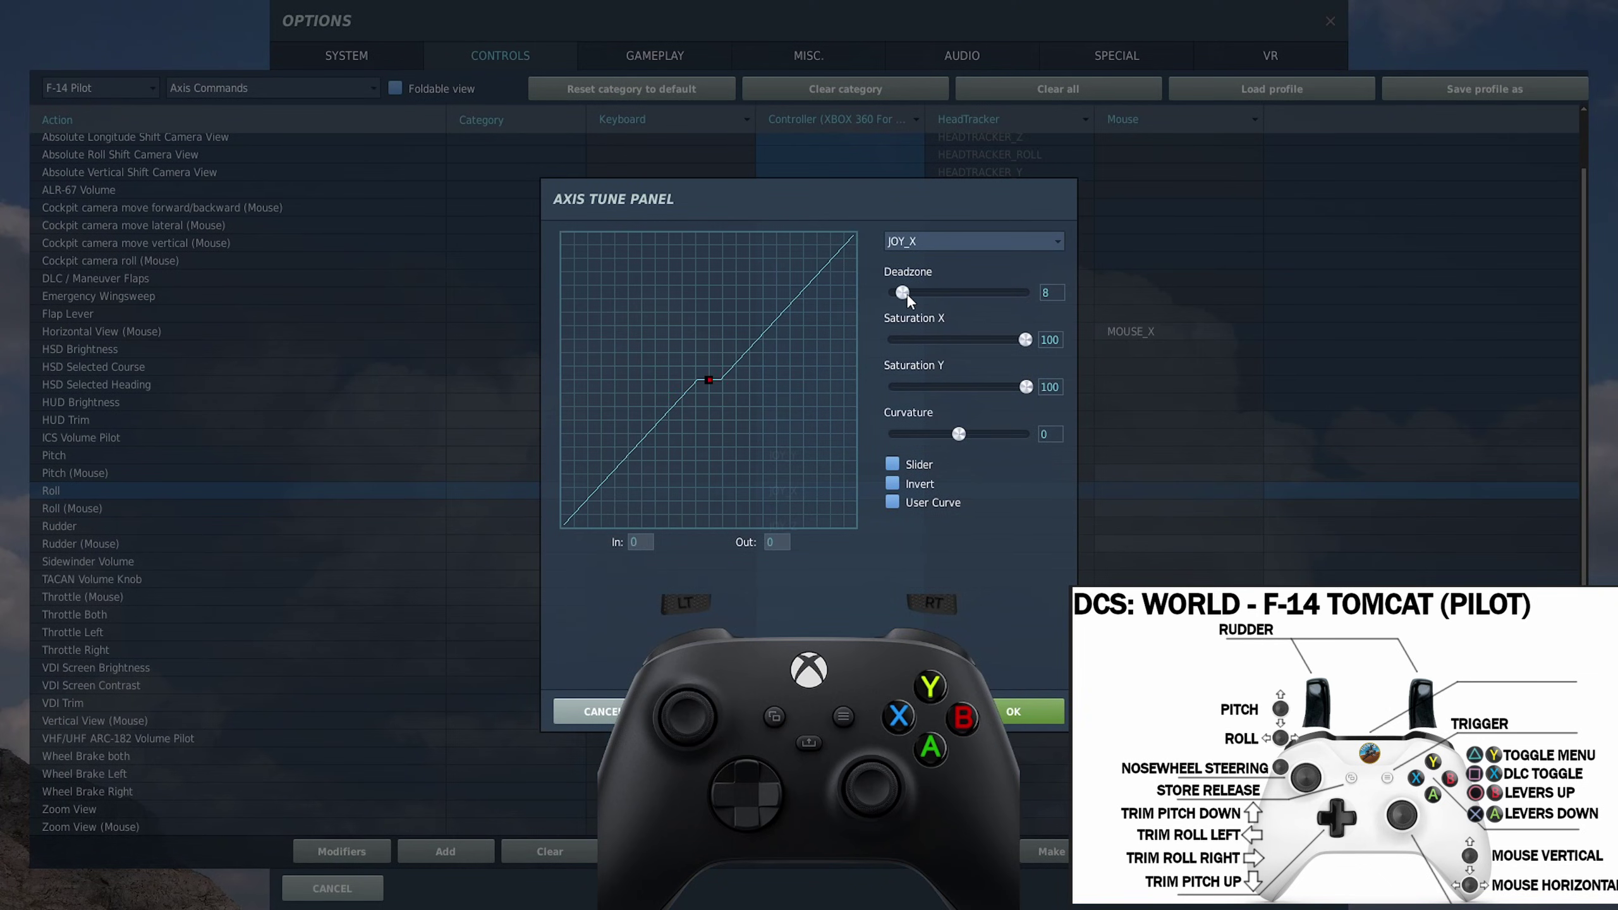
drag(905, 294, 903, 292)
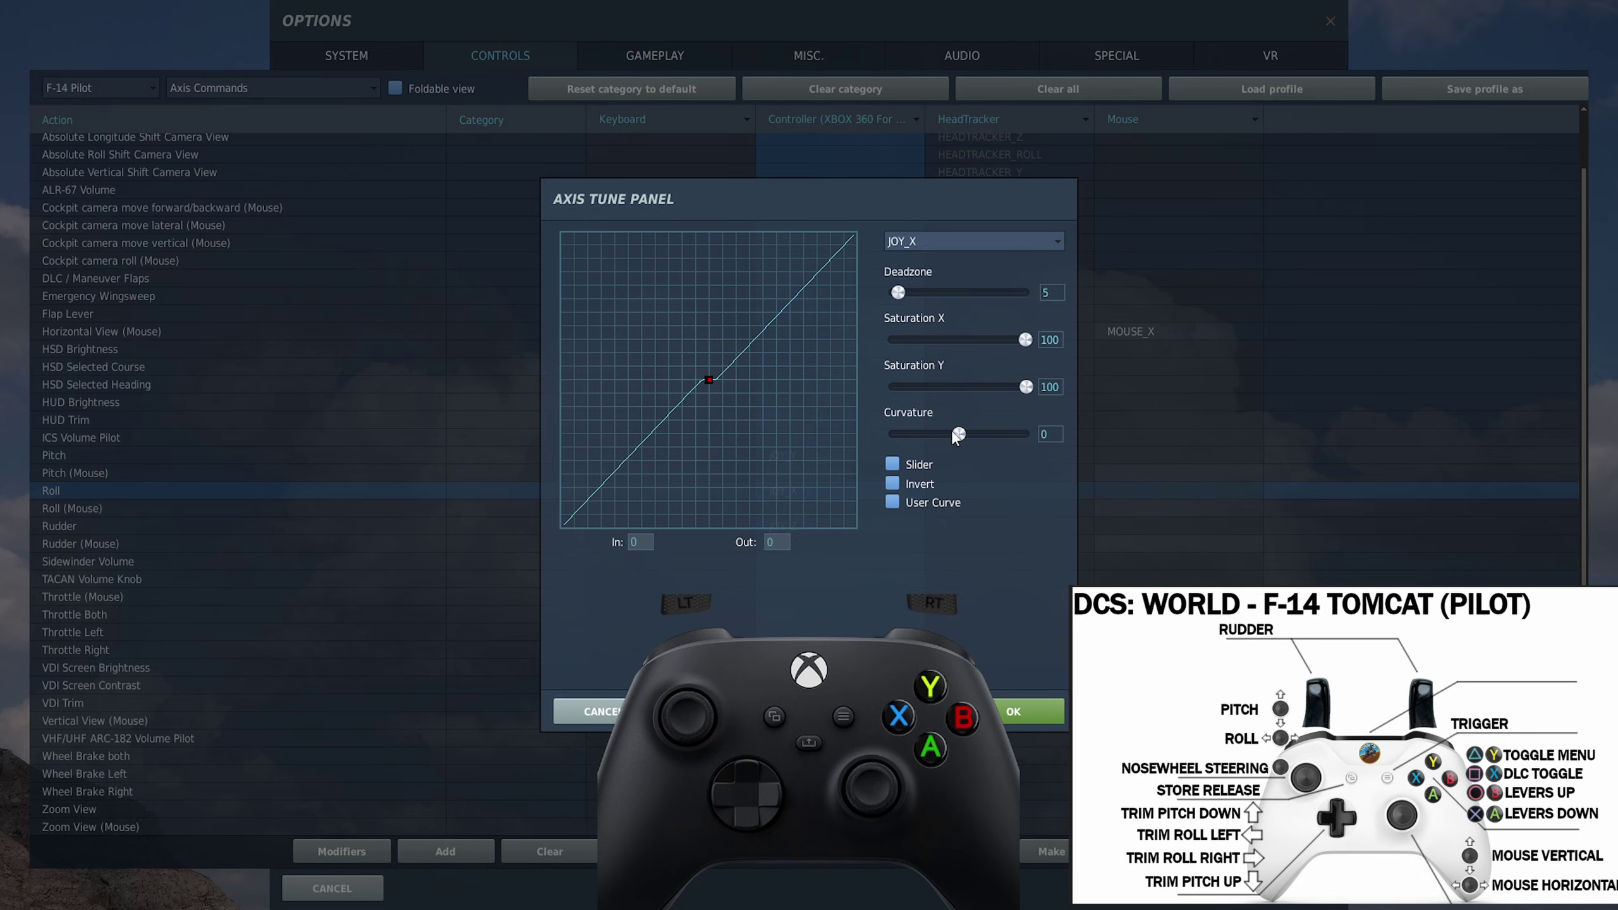
drag(959, 434, 966, 434)
click(1024, 705)
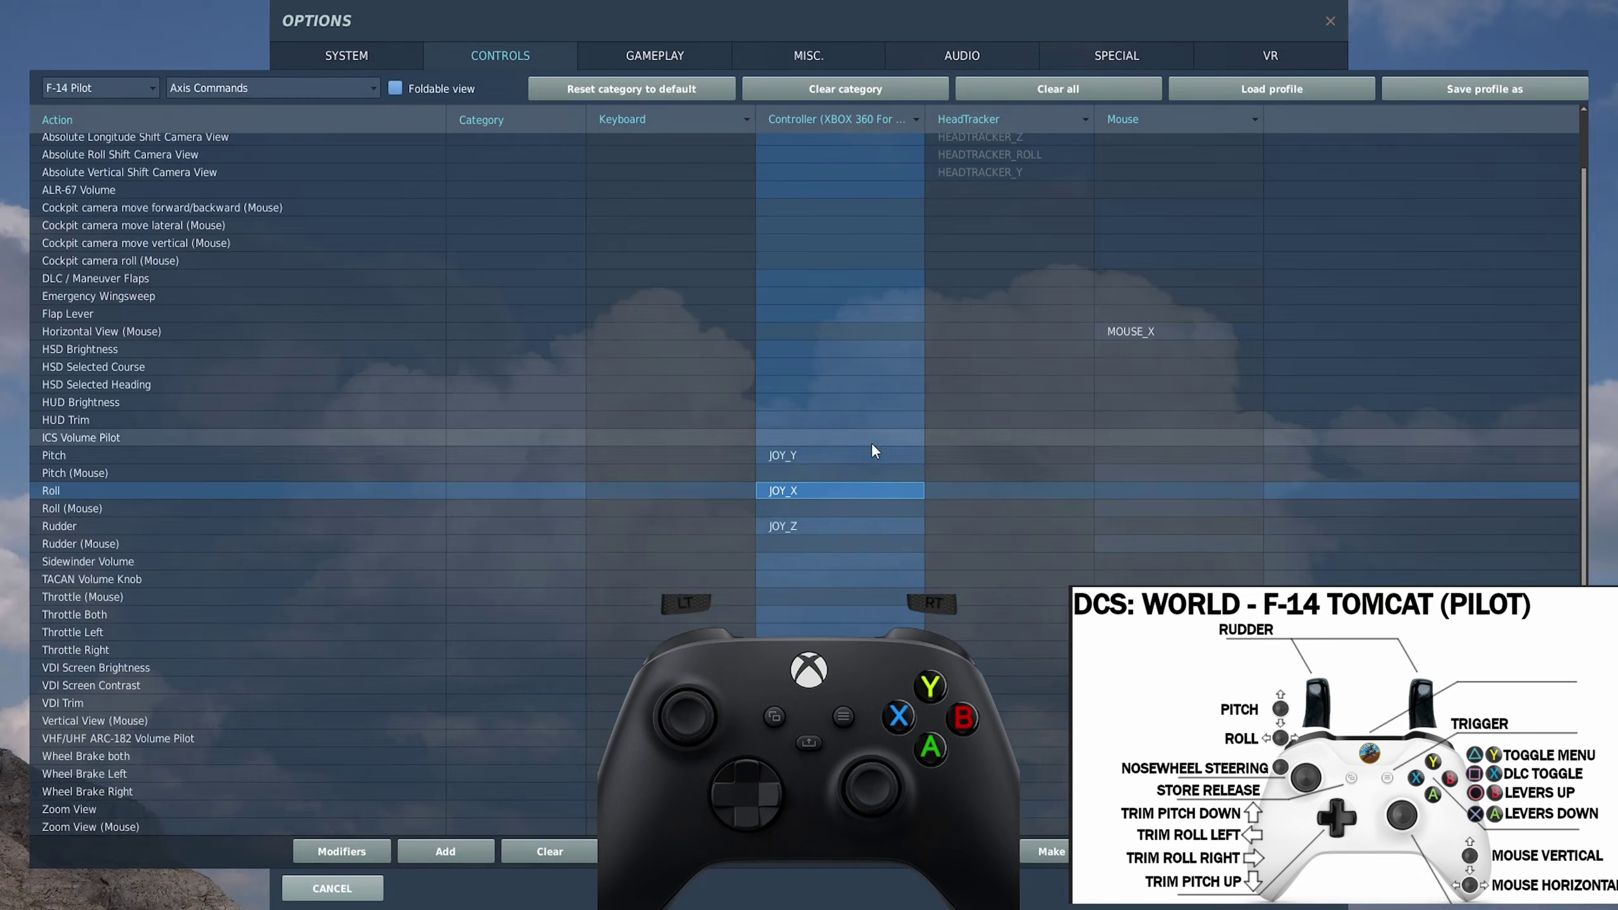
click(792, 437)
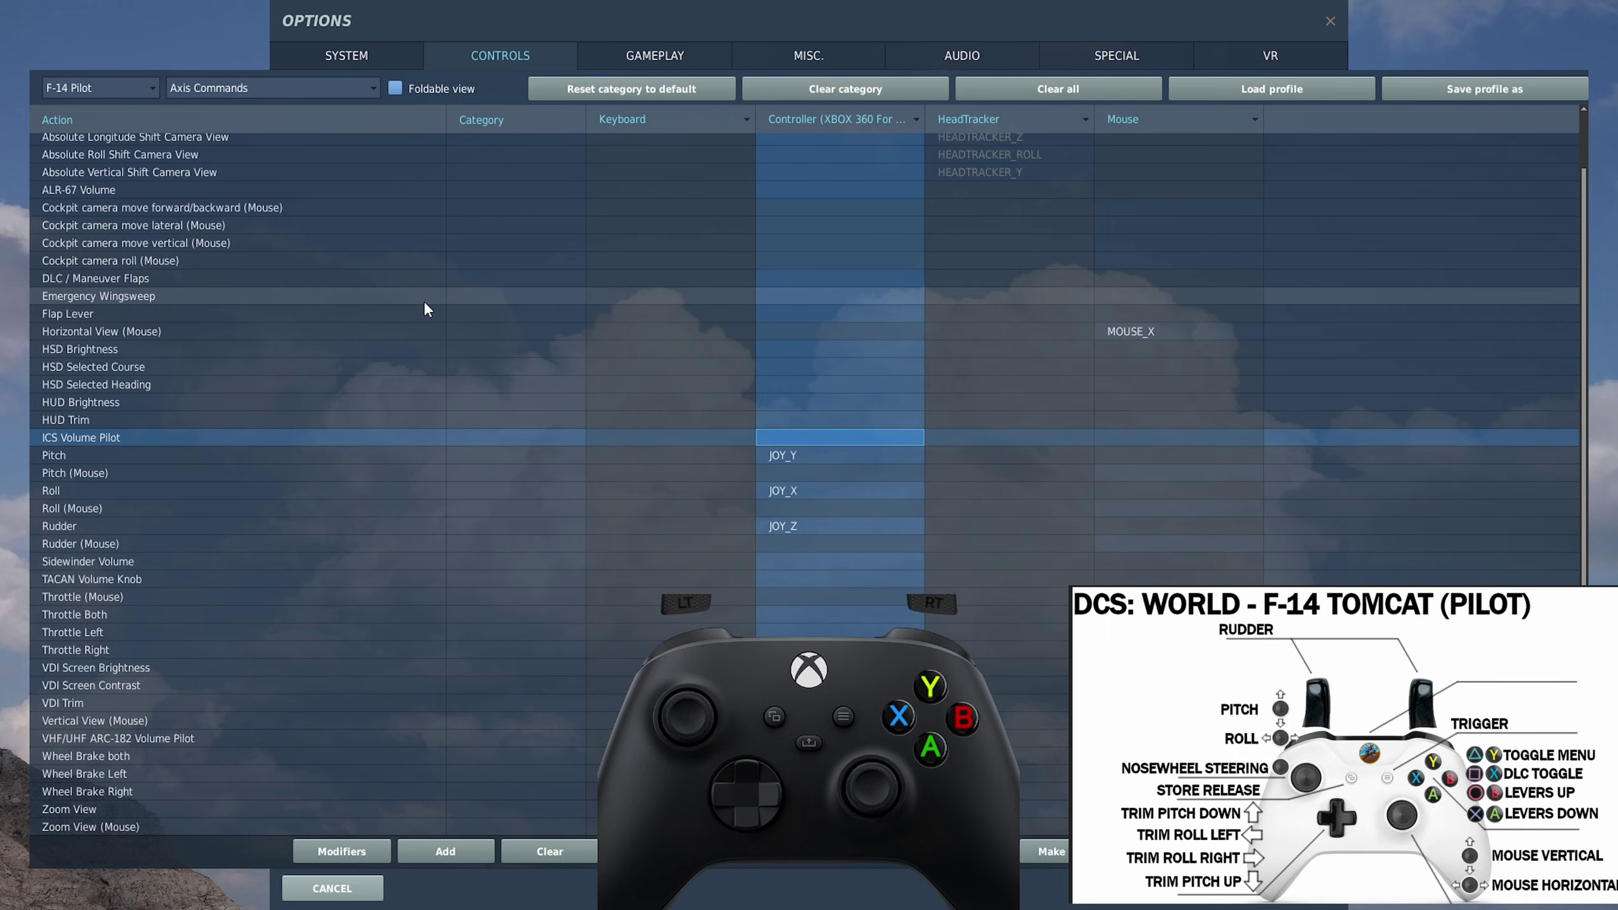
Search all actions for "menu" and bind the Jester AI Toggle Menu action to the controller's JOY_BTN4
click(367, 89)
click(225, 107)
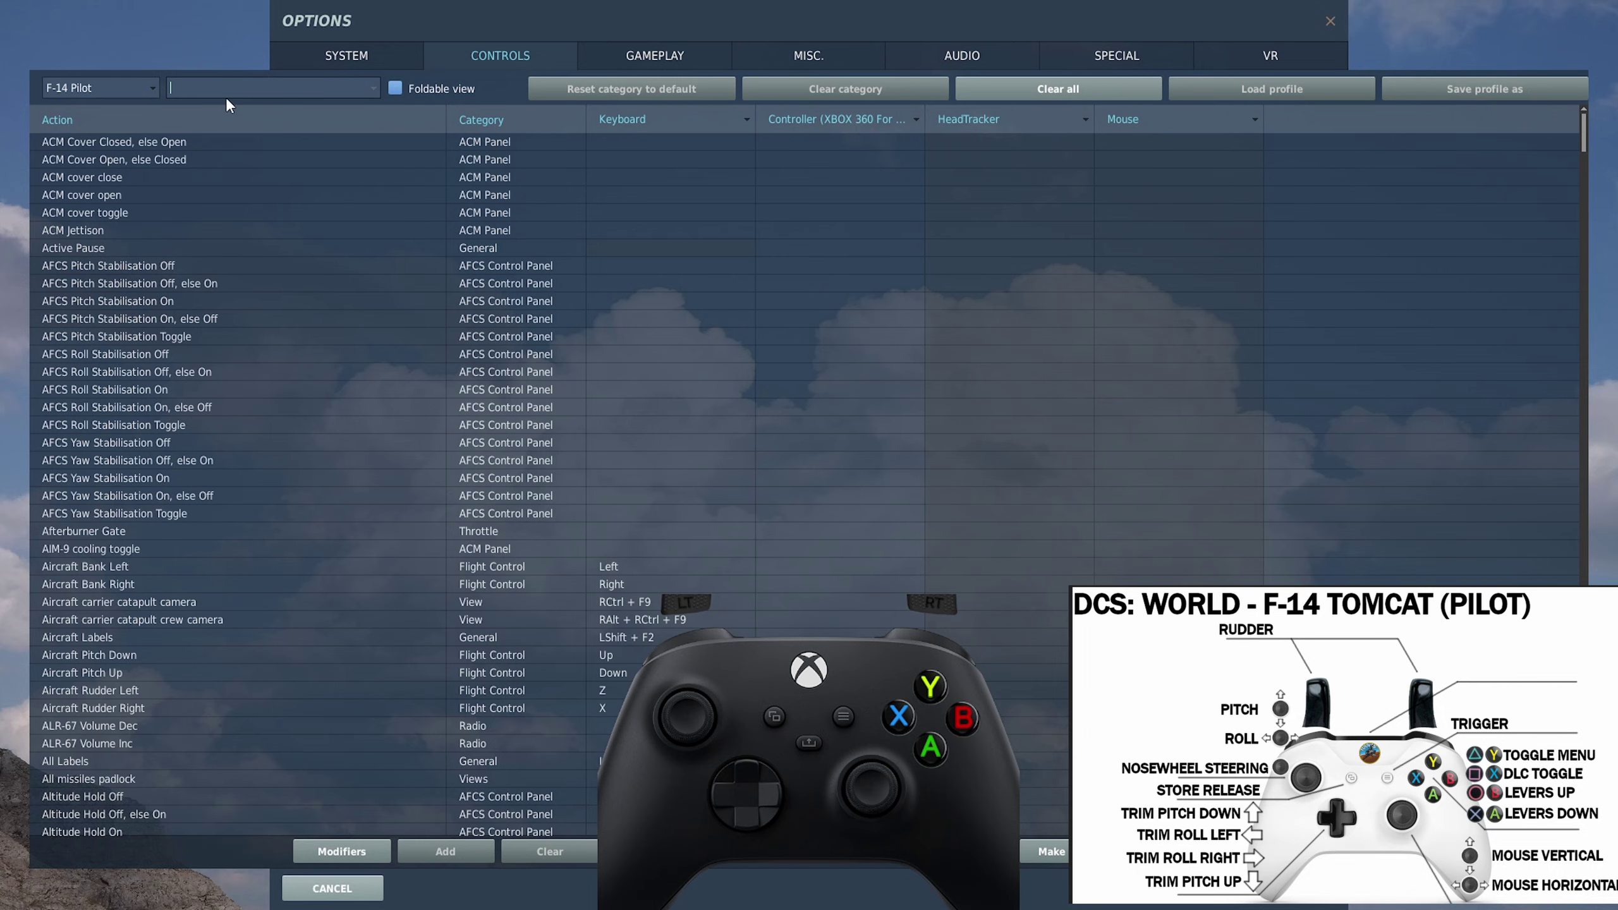
text(menu)
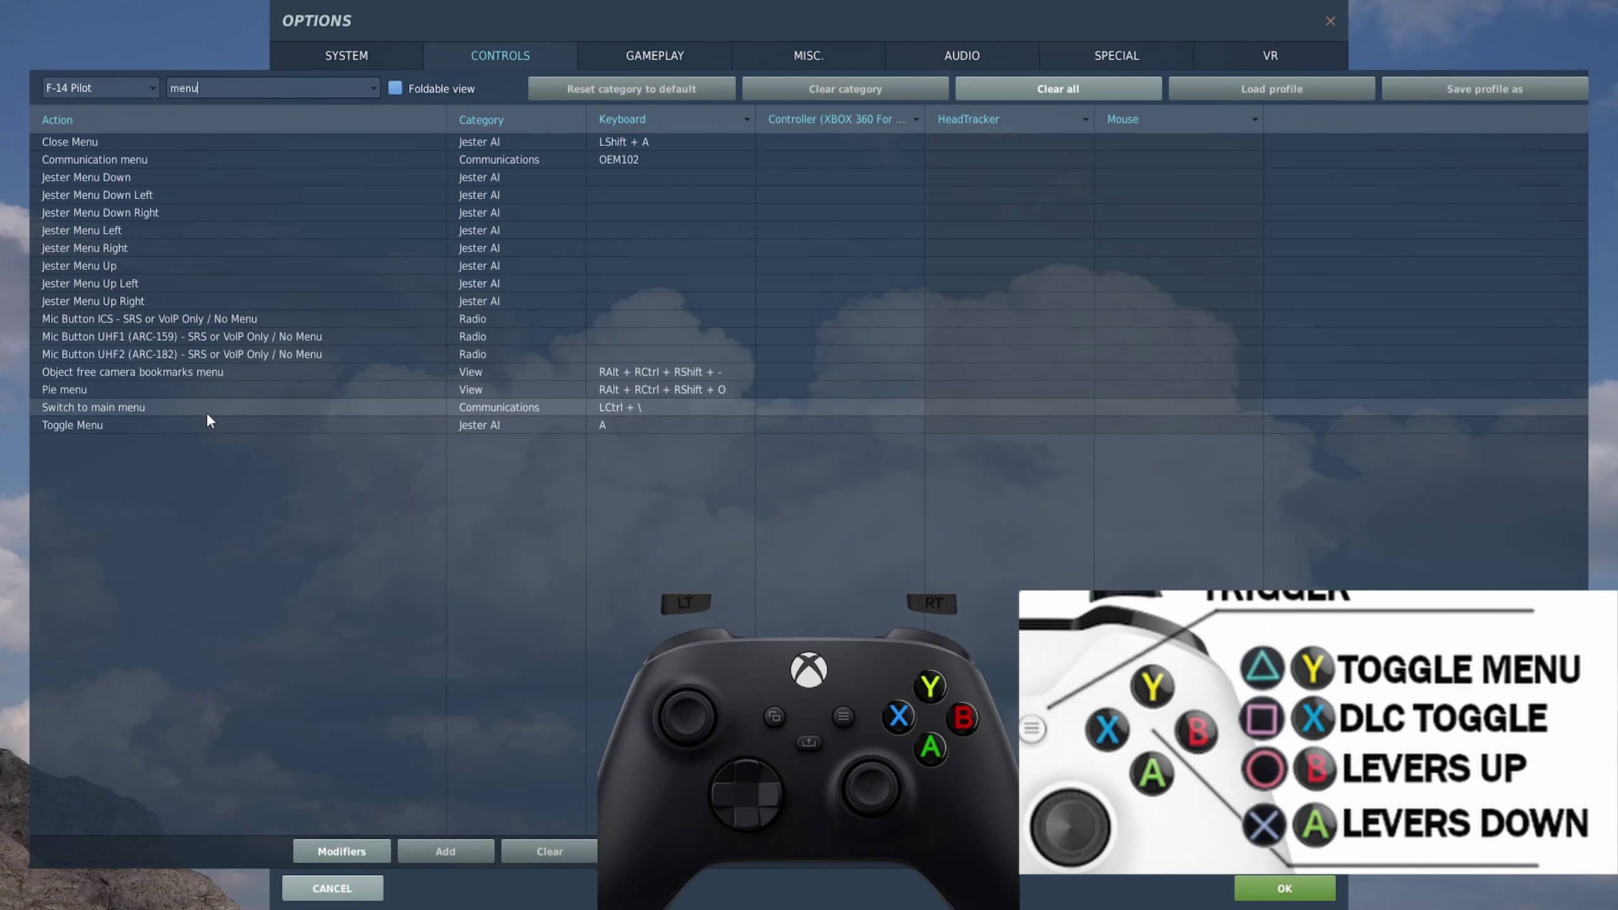
double_click(817, 425)
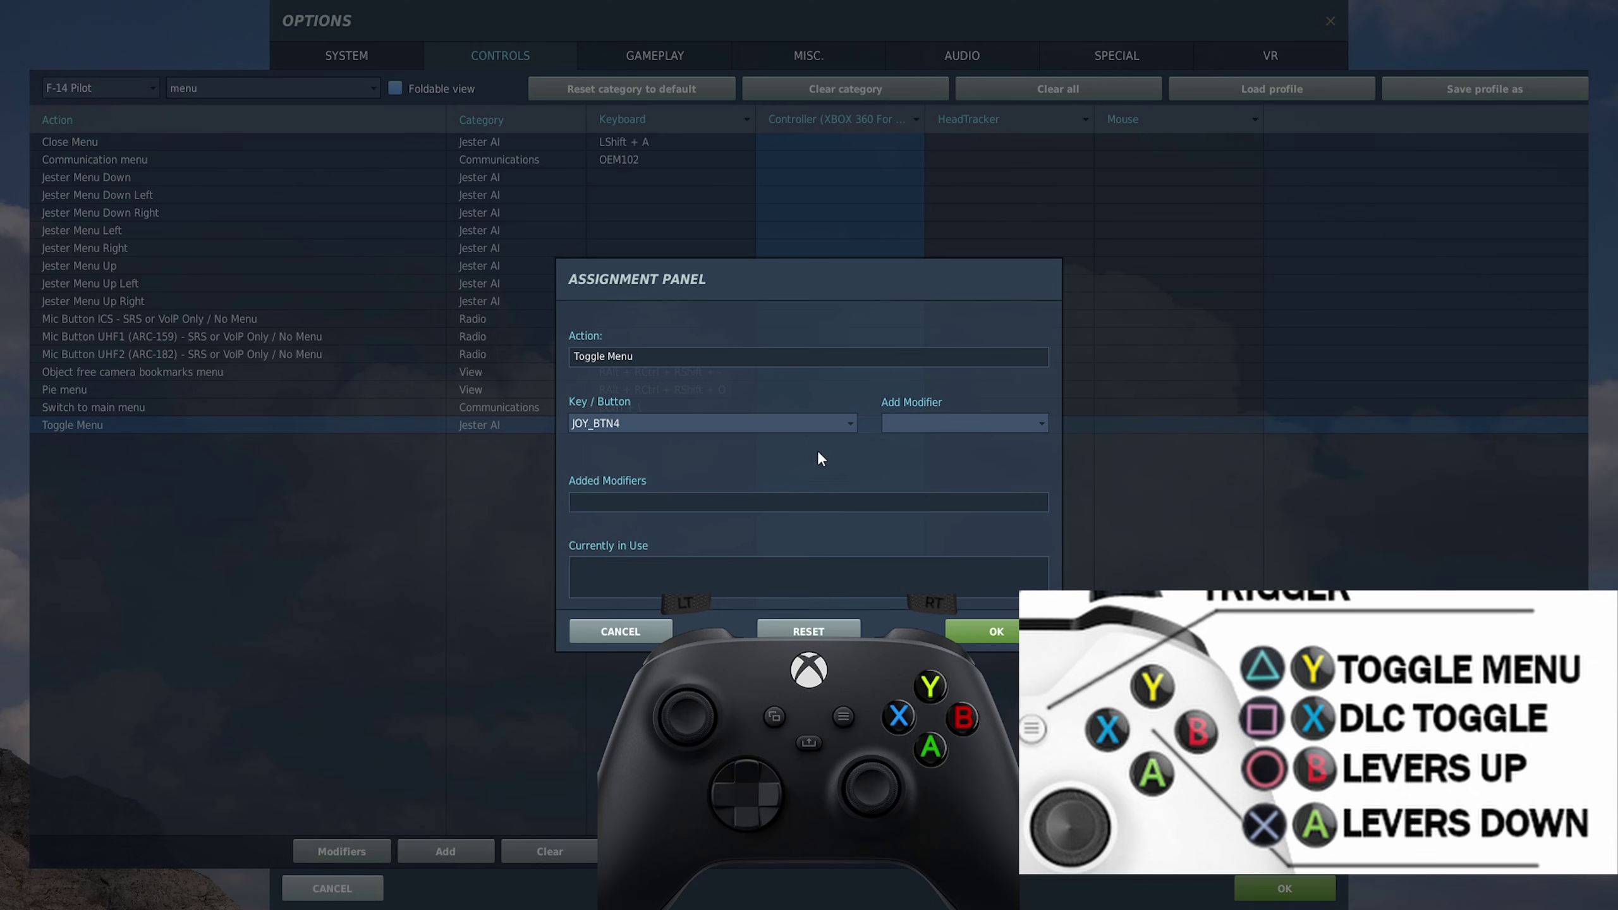
click(1001, 631)
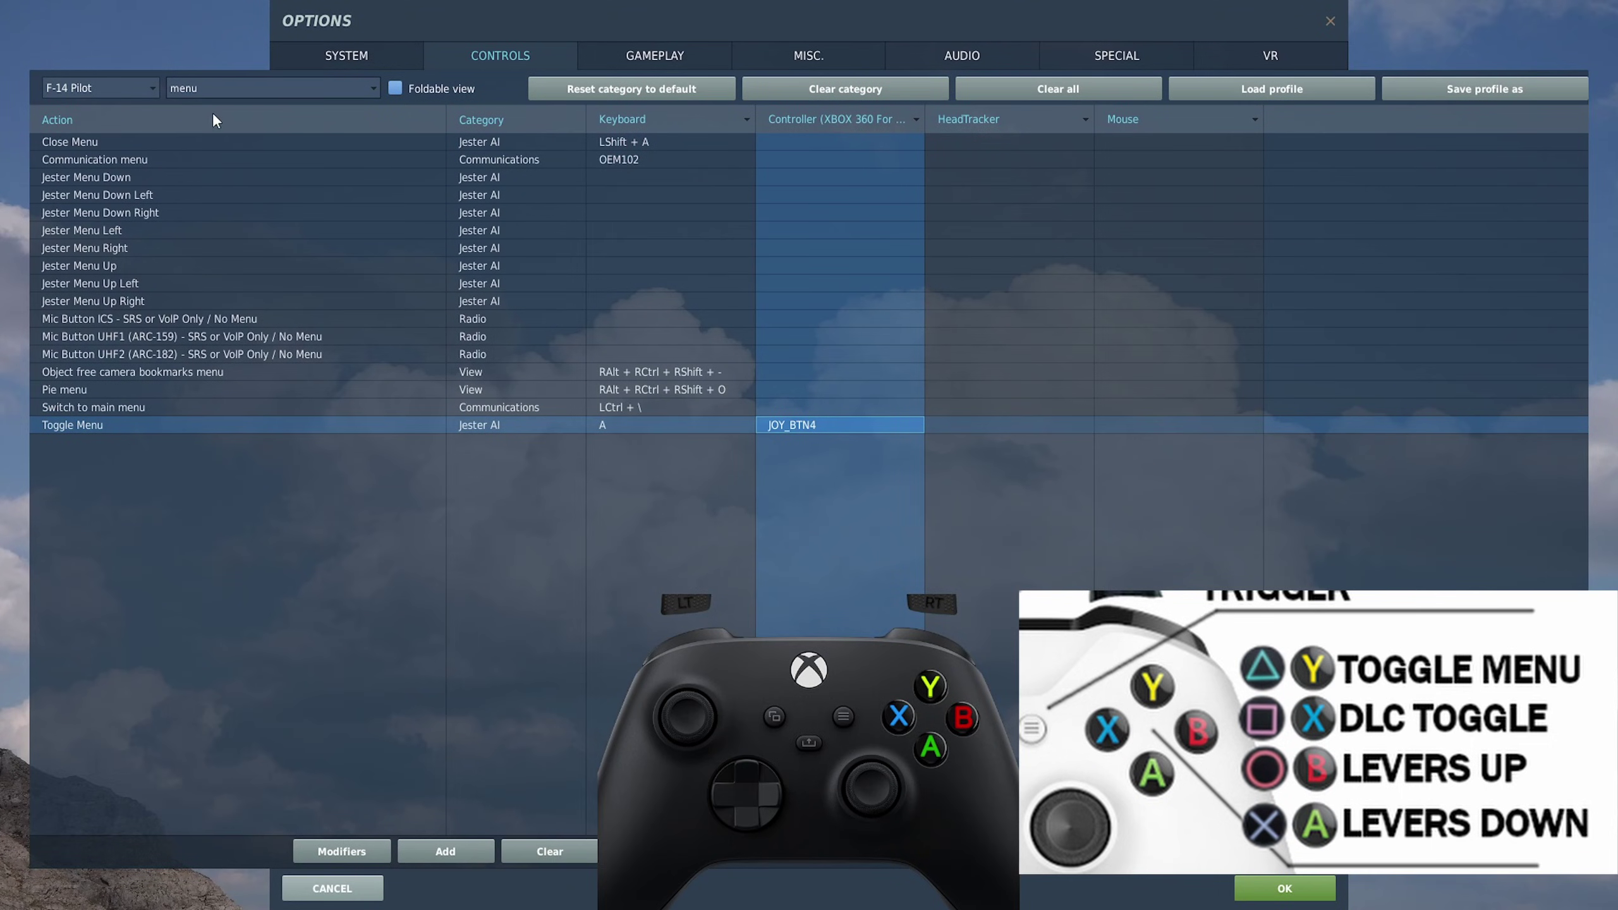
Search the actions for "dlc" and bind DLC Toggle / Countermeasure Dispense to the controller's JOY_BTN3
key(BackSpace)
key(BackSpace)
key(BackSpace)
key(BackSpace)
text(dlc)
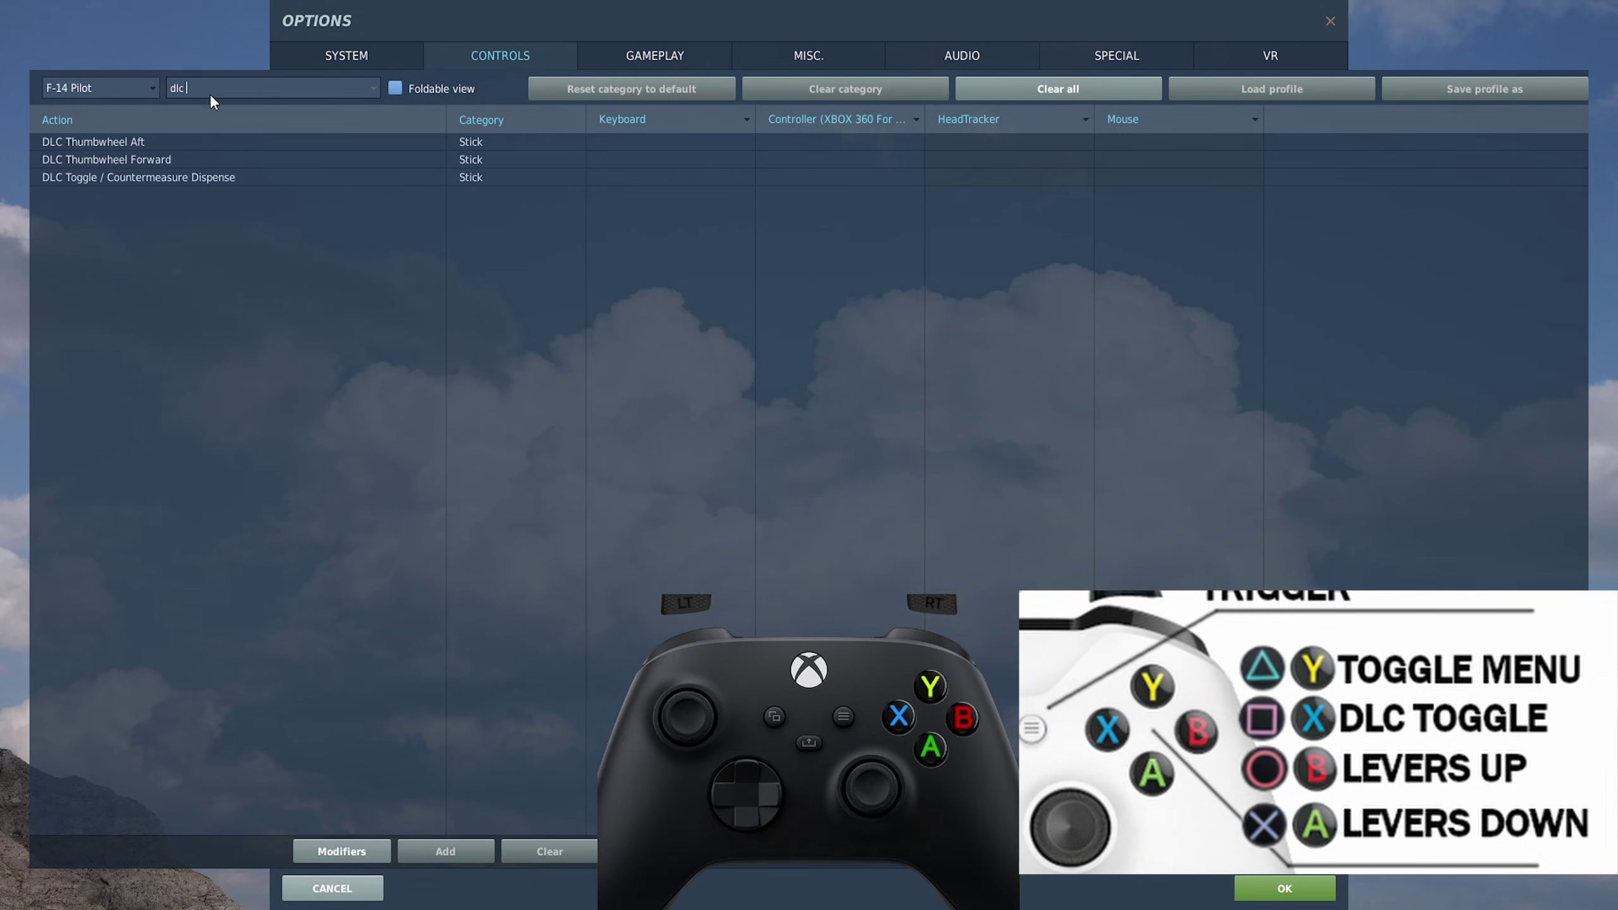
double_click(823, 182)
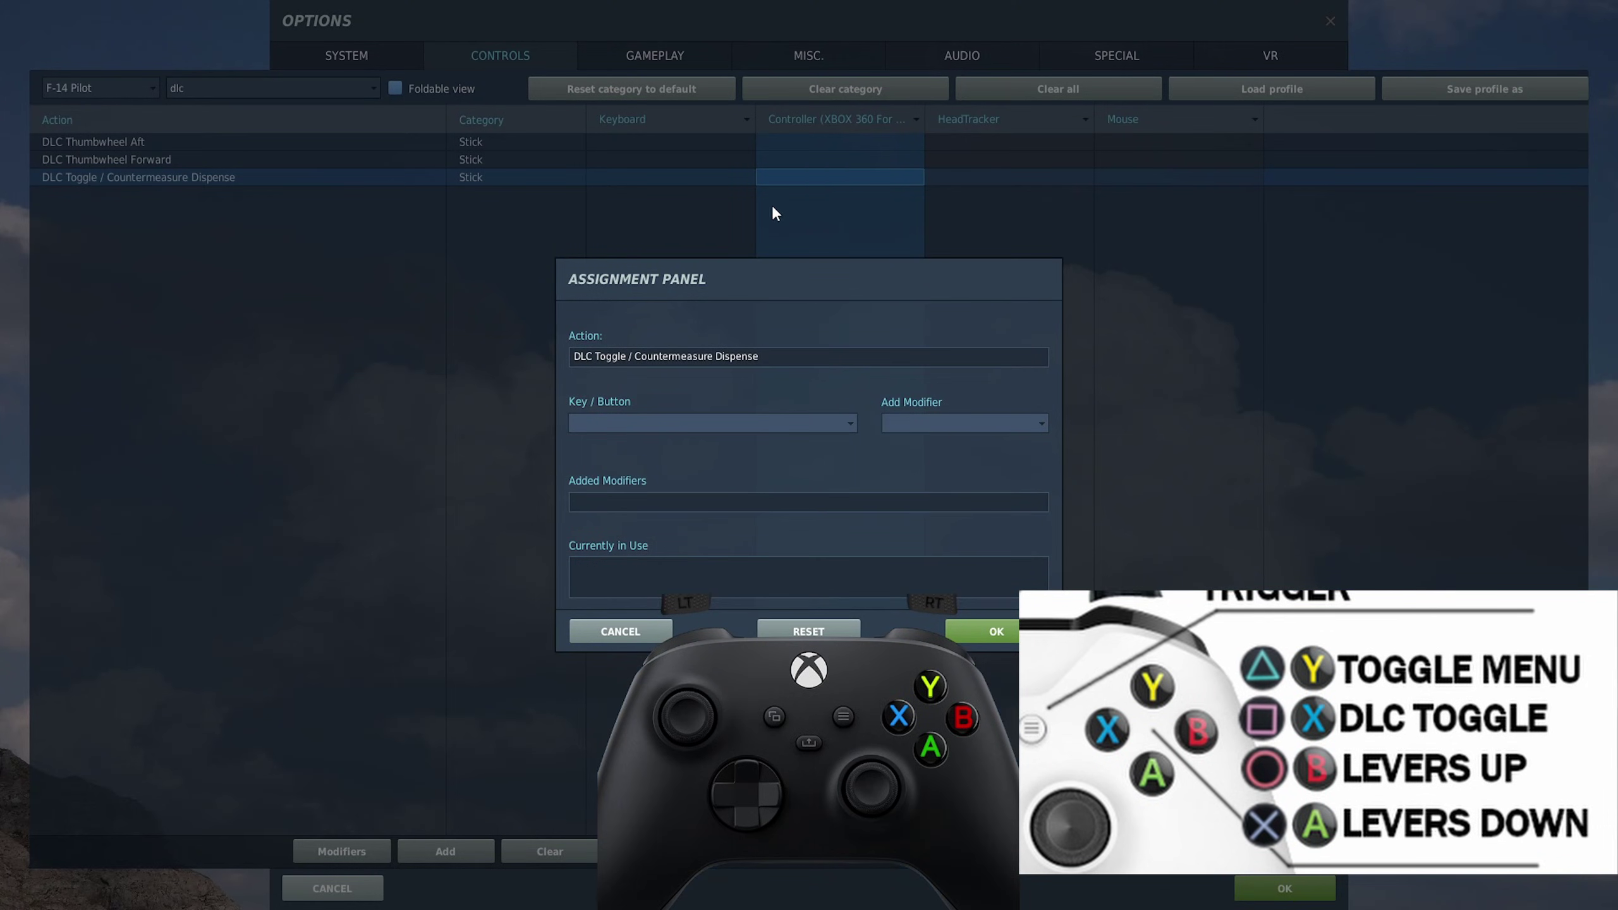
click(1013, 633)
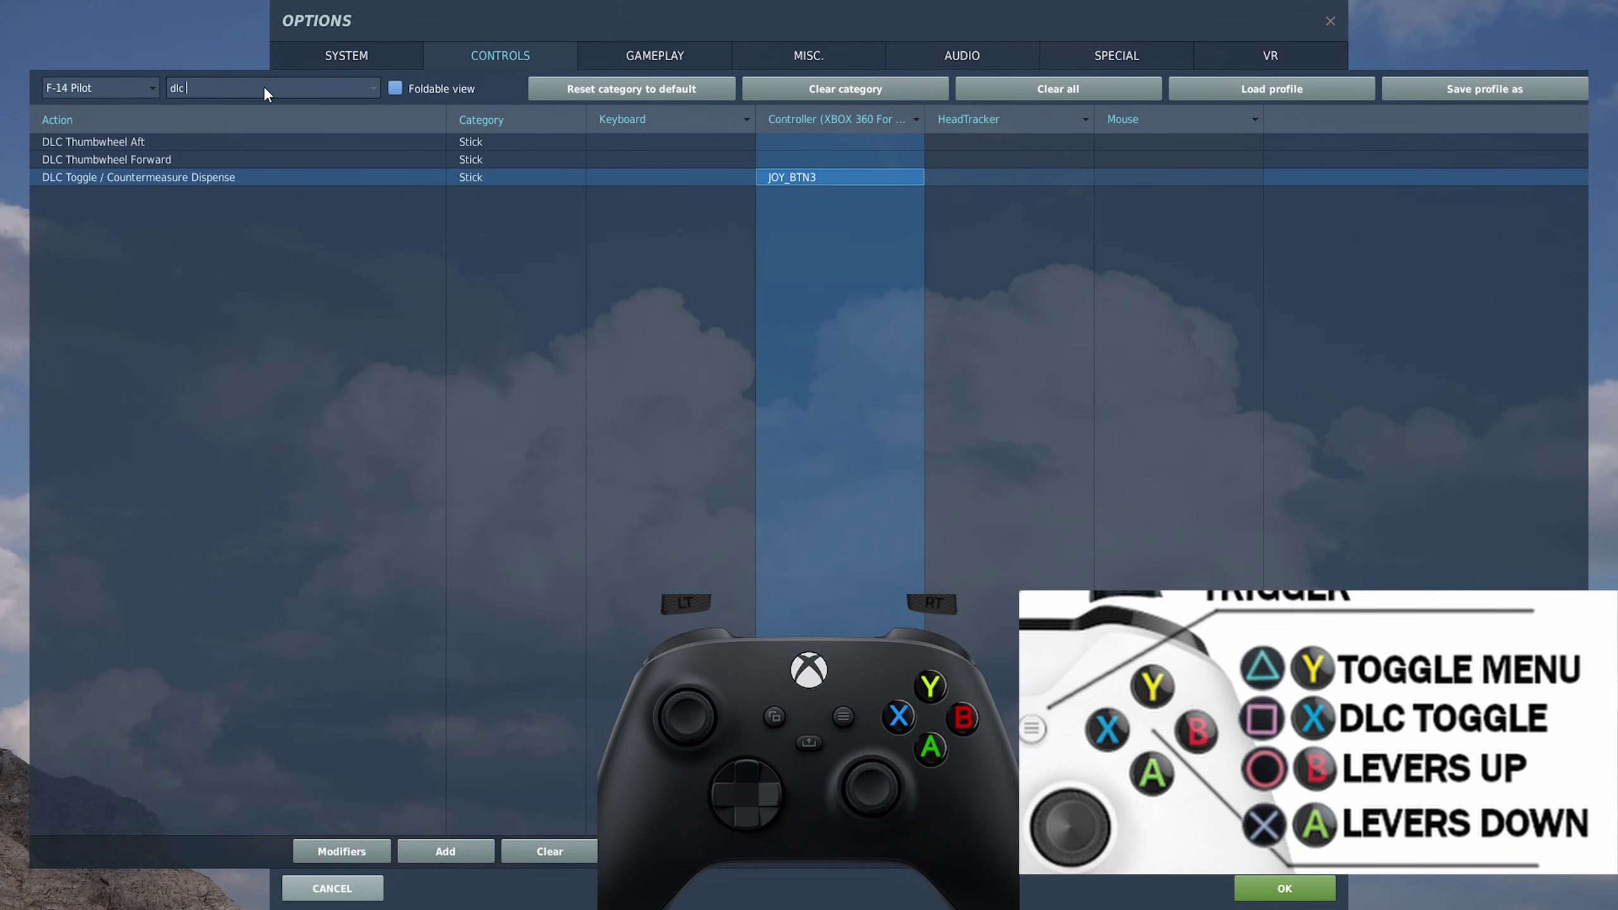
Search the actions for "lev" and bind Throttle Levers - UP to JOY_BTN2 and Throttle Levers - DOWN to JOY_BTN1 on the controller
key(BackSpace)
key(BackSpace)
key(BackSpace)
key(BackSpace)
text(lev)
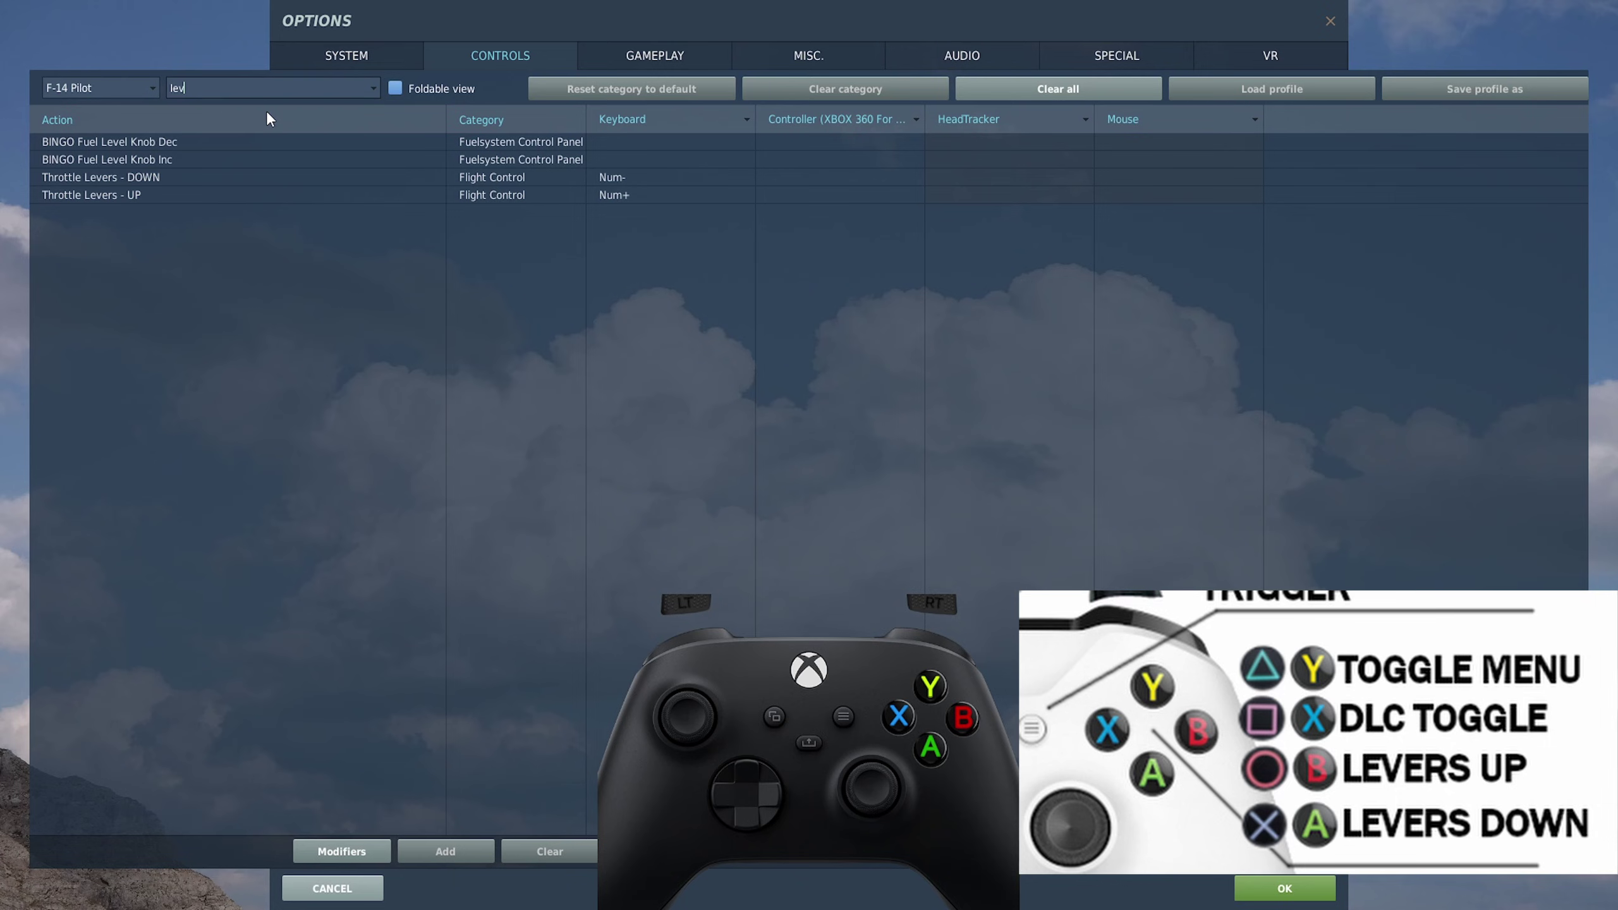
double_click(820, 197)
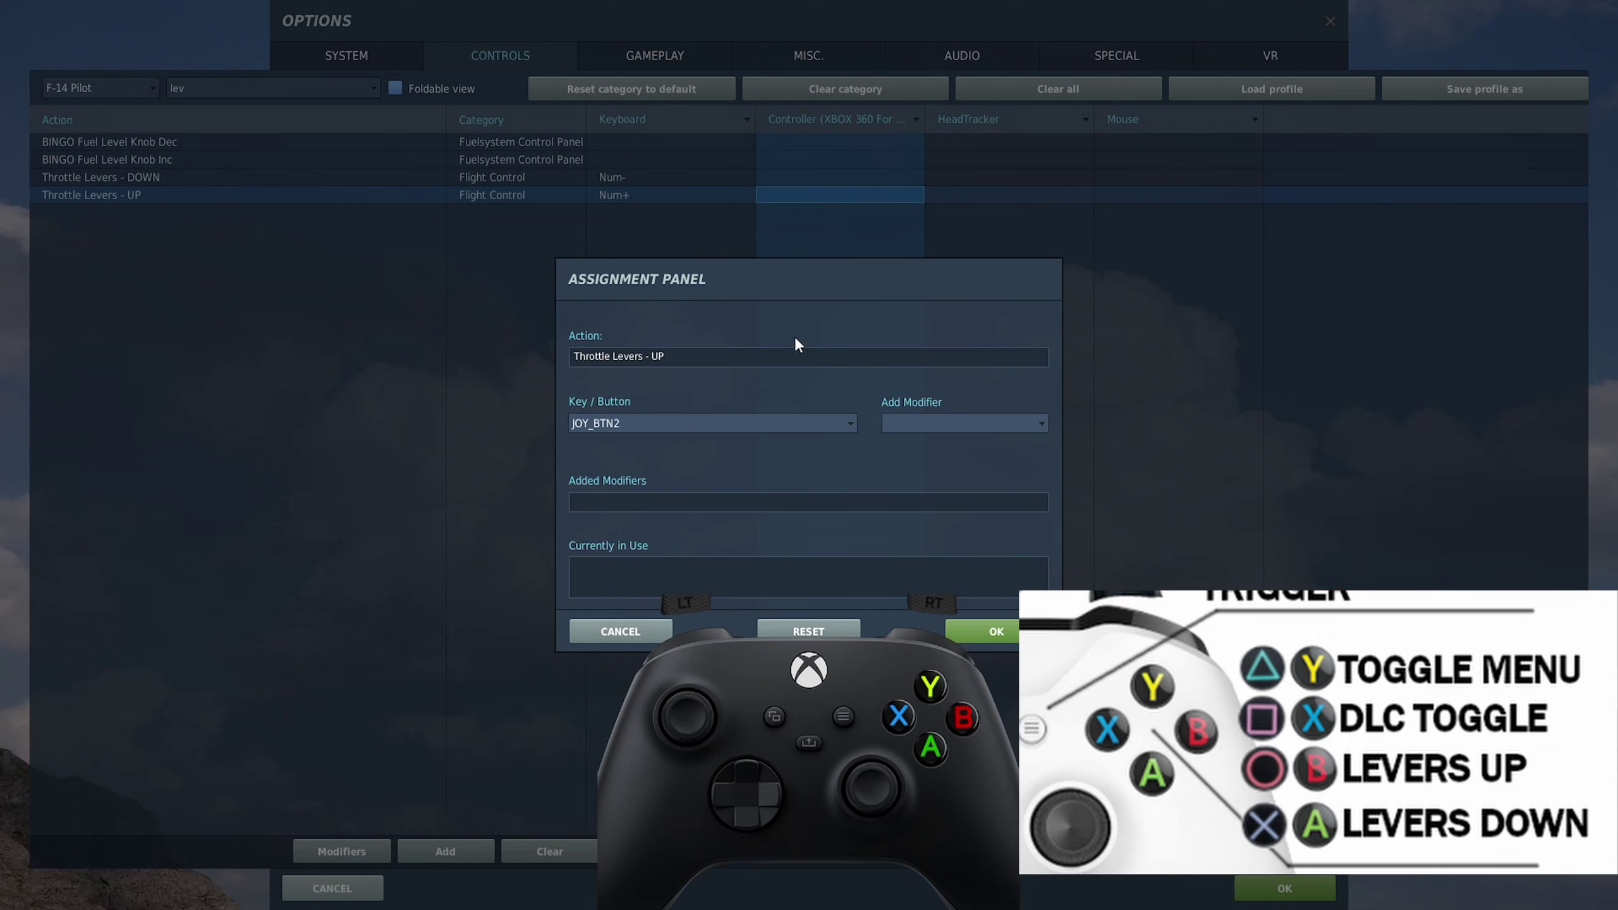
click(962, 631)
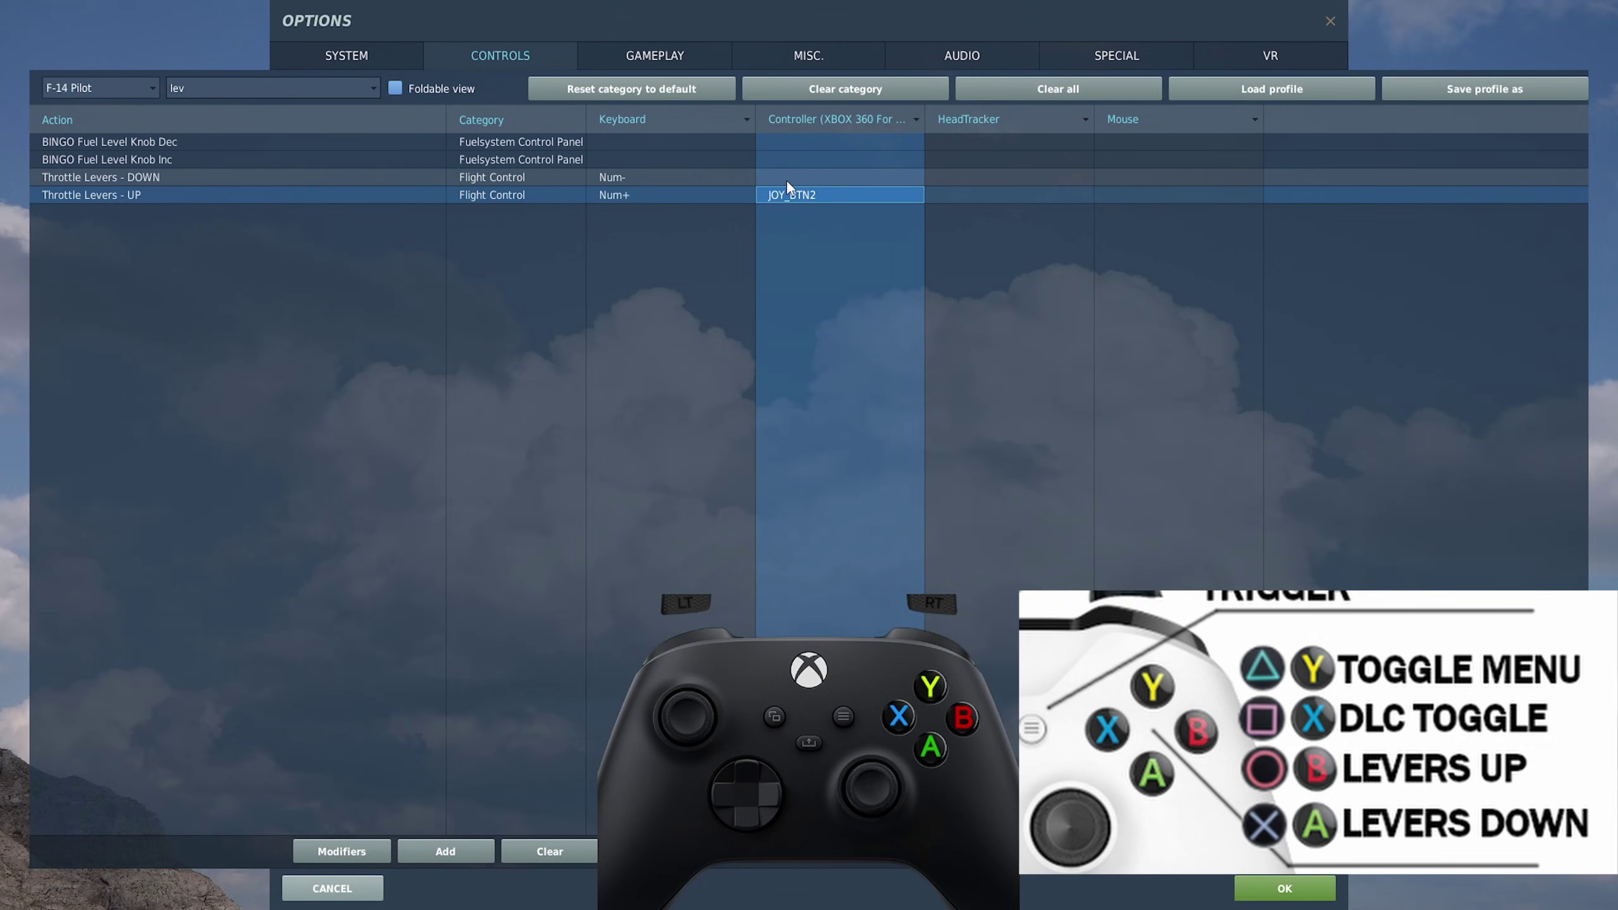
double_click(830, 175)
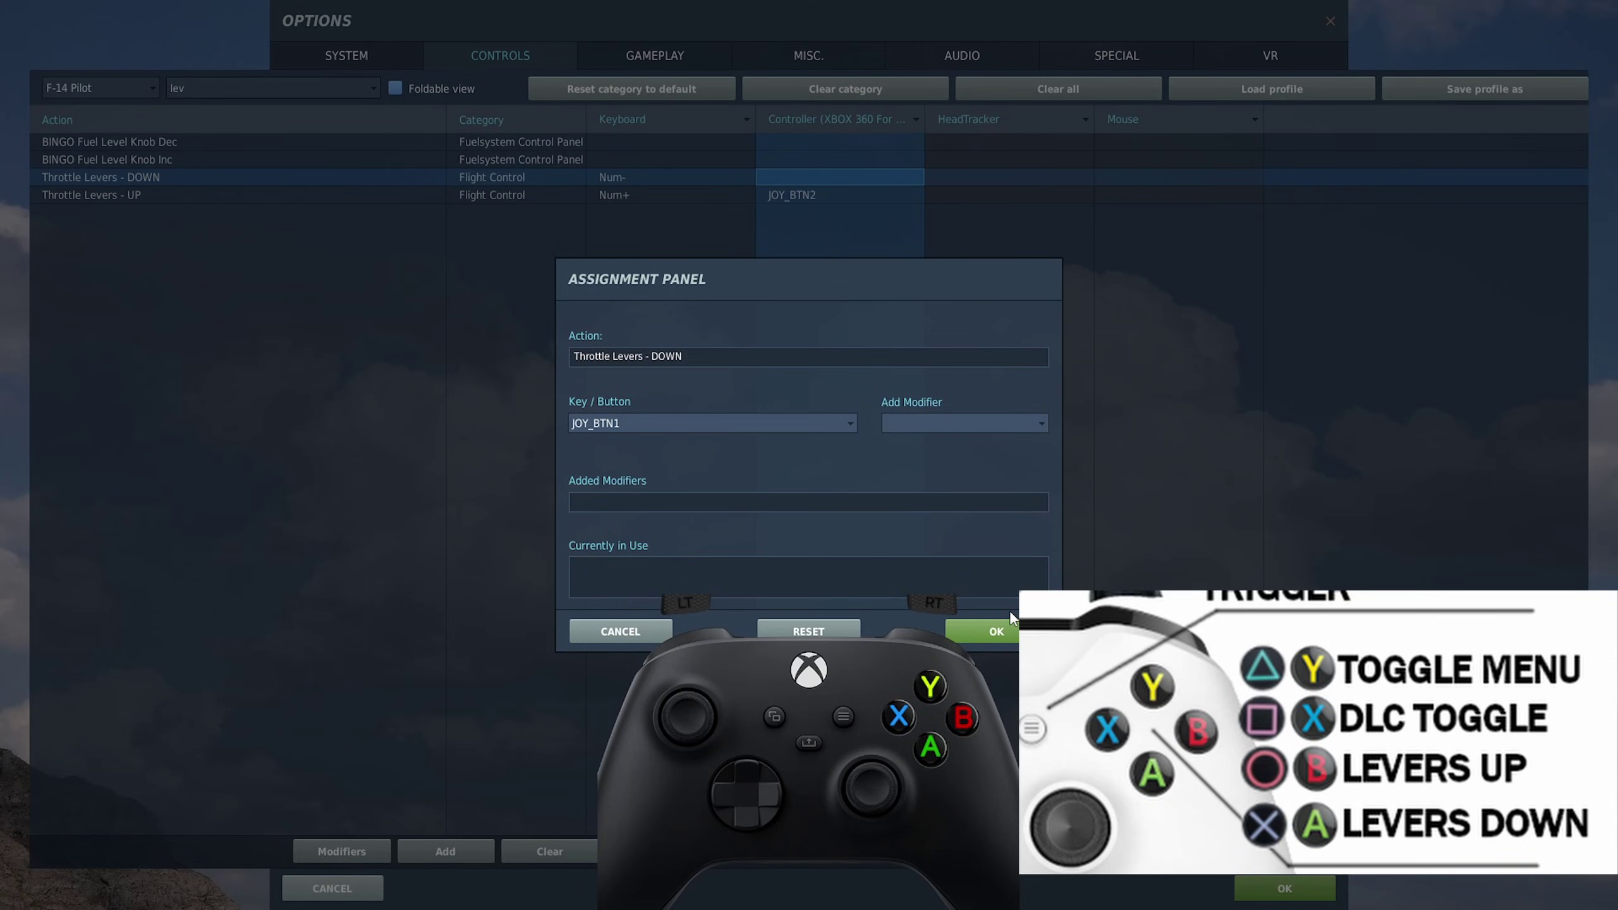
click(1003, 631)
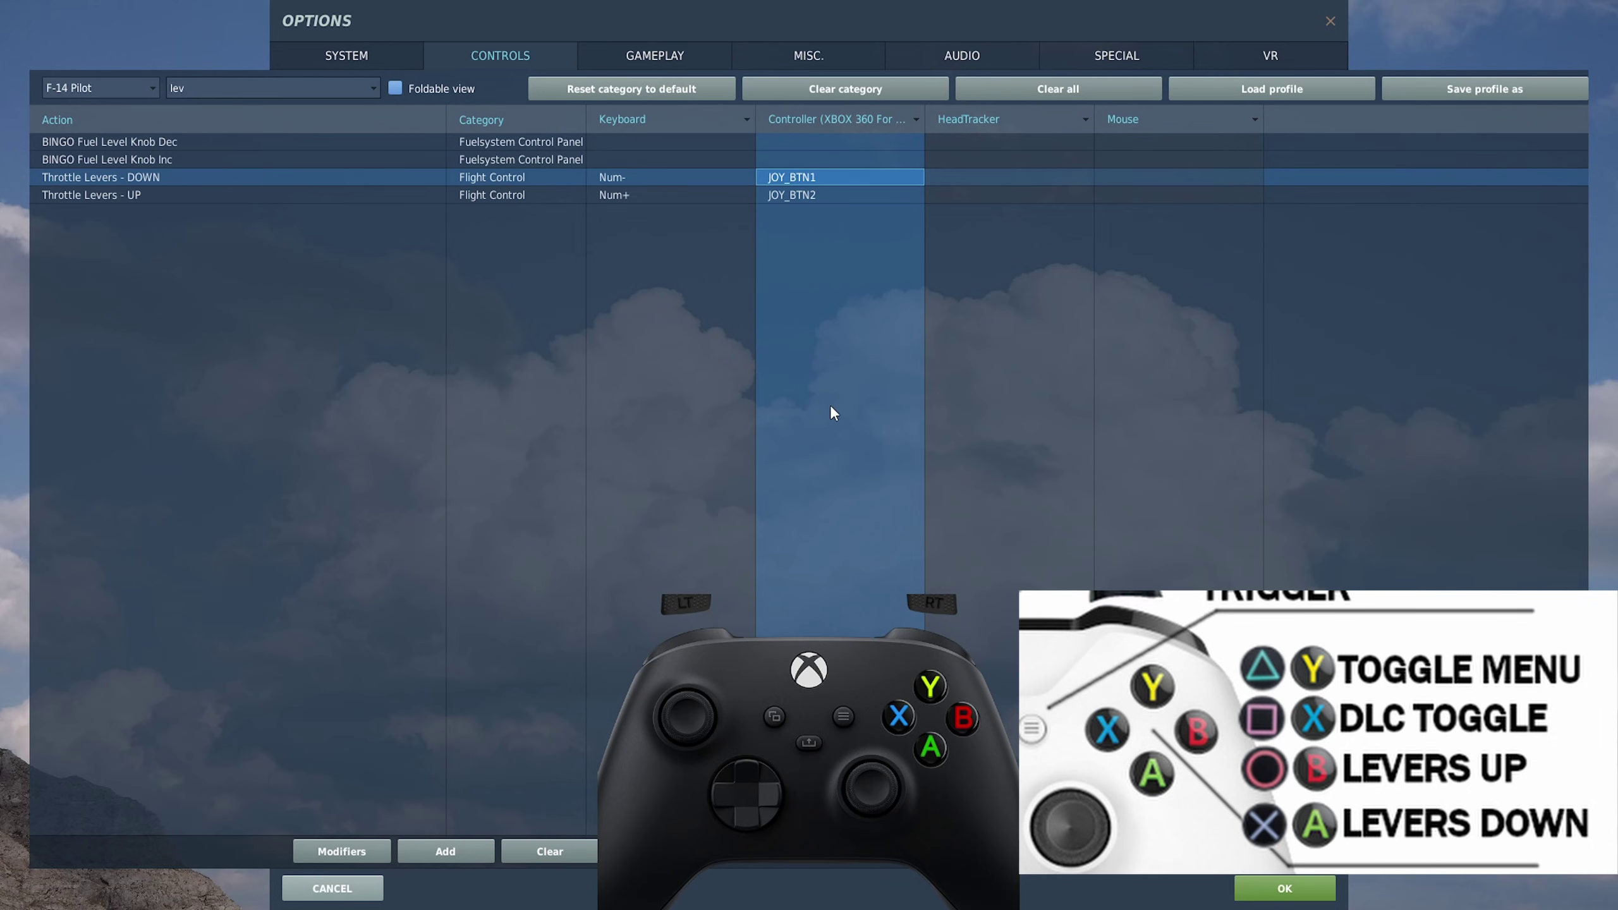
Search the actions for "trim" and bind Trim Pitch Down to JOY_BTN_POV1_U and Trim Pitch Up to JOY_BTN_POV1_D on the controller
click(223, 93)
key(BackSpace)
key(BackSpace)
text(trim)
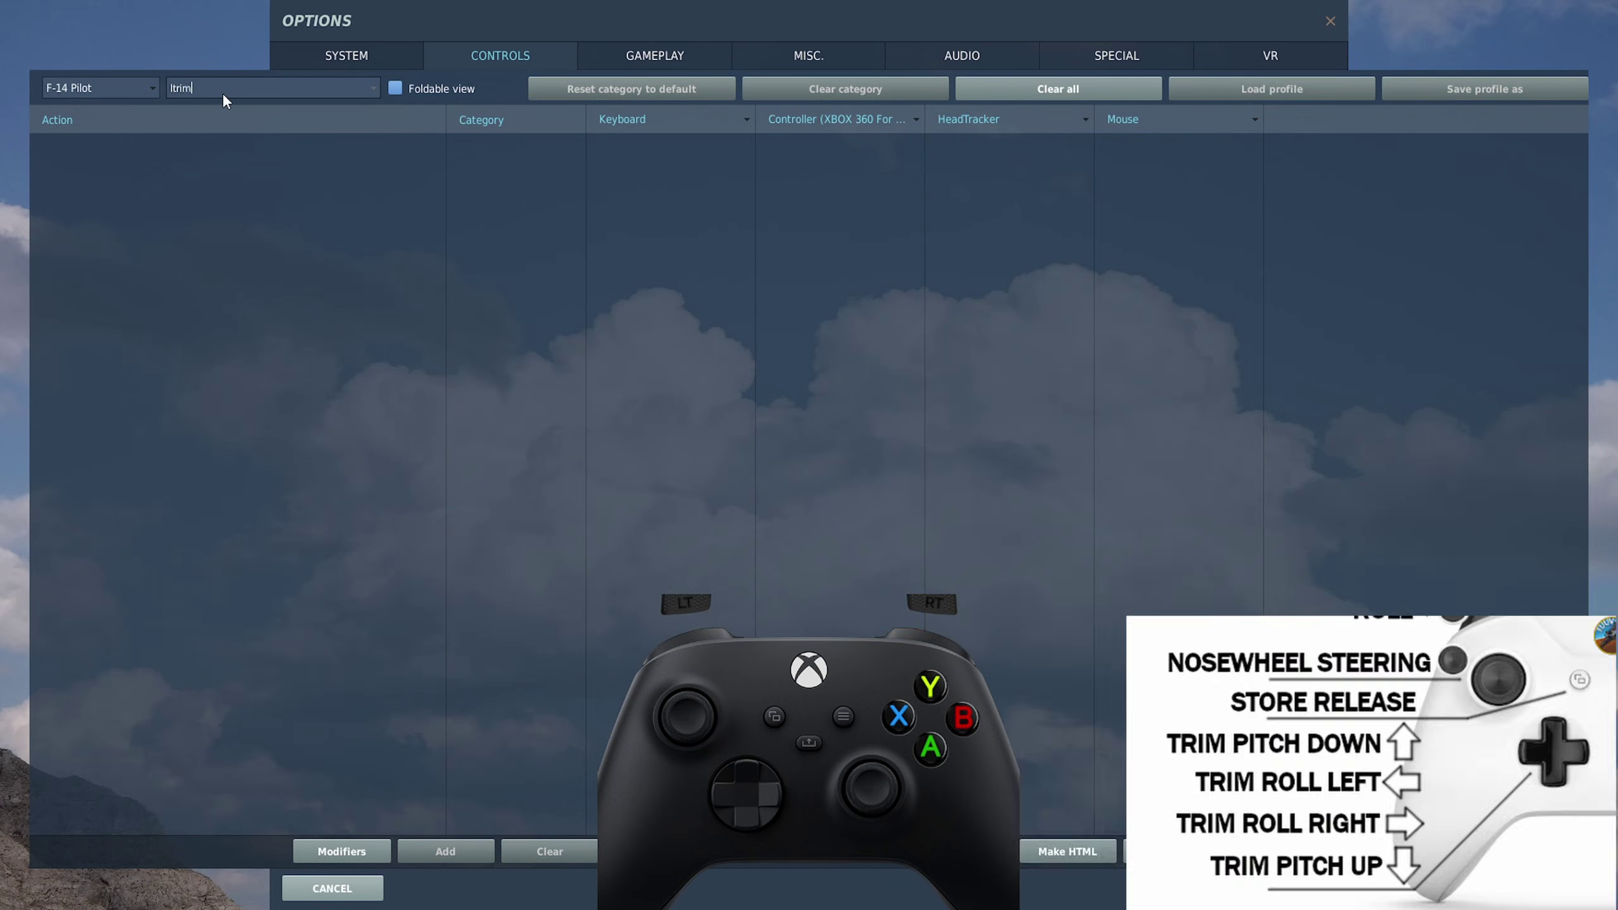
key(BackSpace)
key(BackSpace)
key(BackSpace)
key(BackSpace)
key(BackSpace)
text(trim)
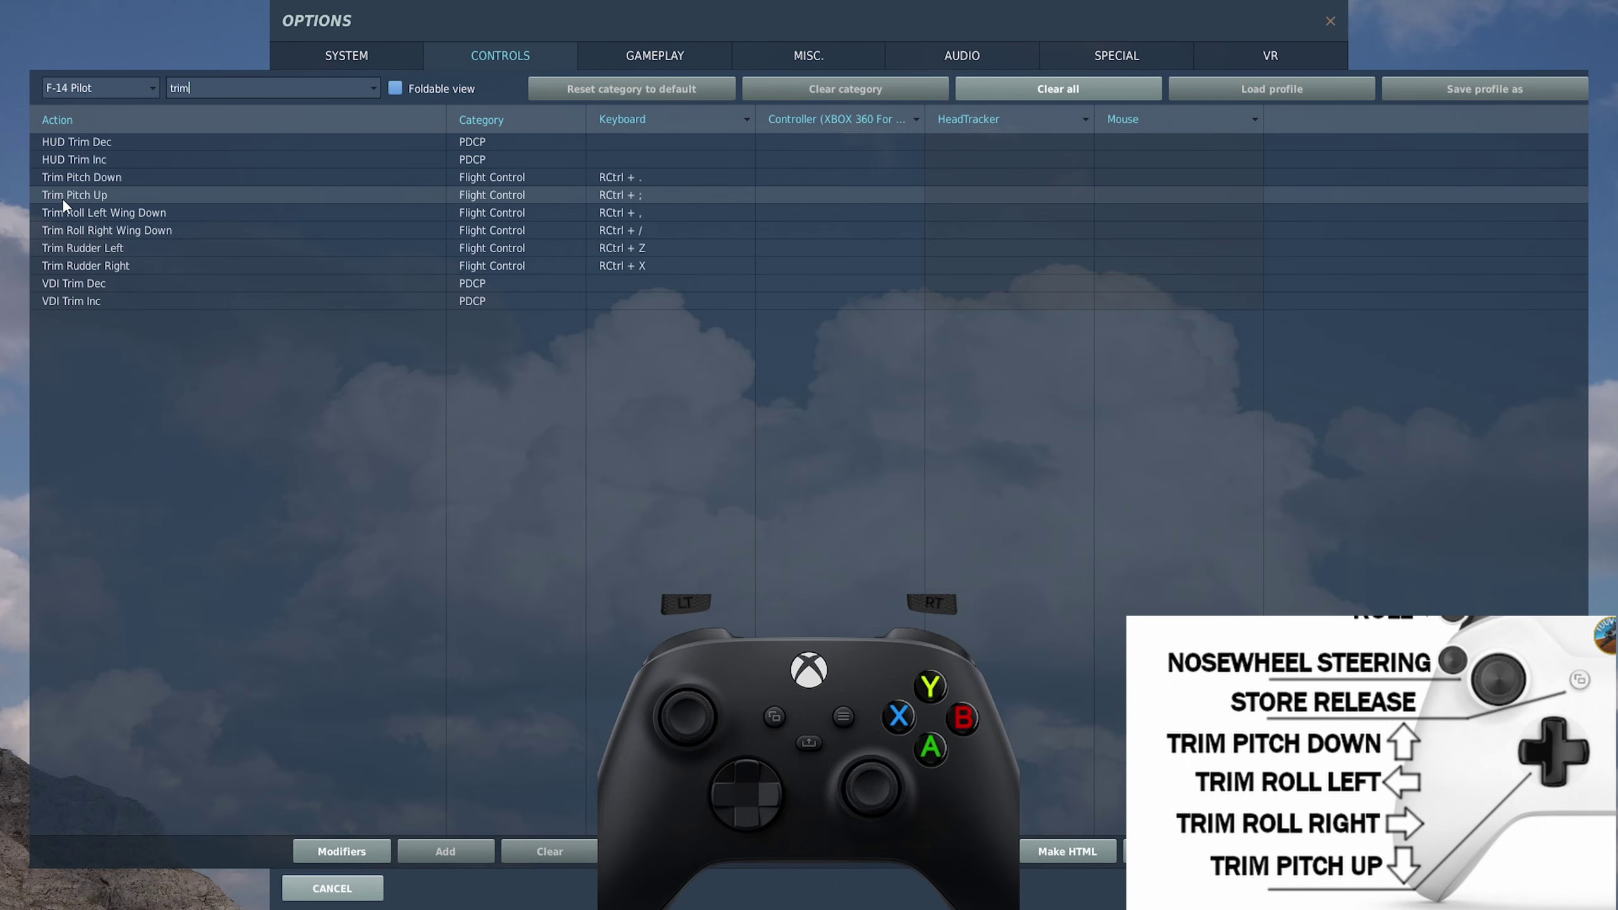
double_click(799, 179)
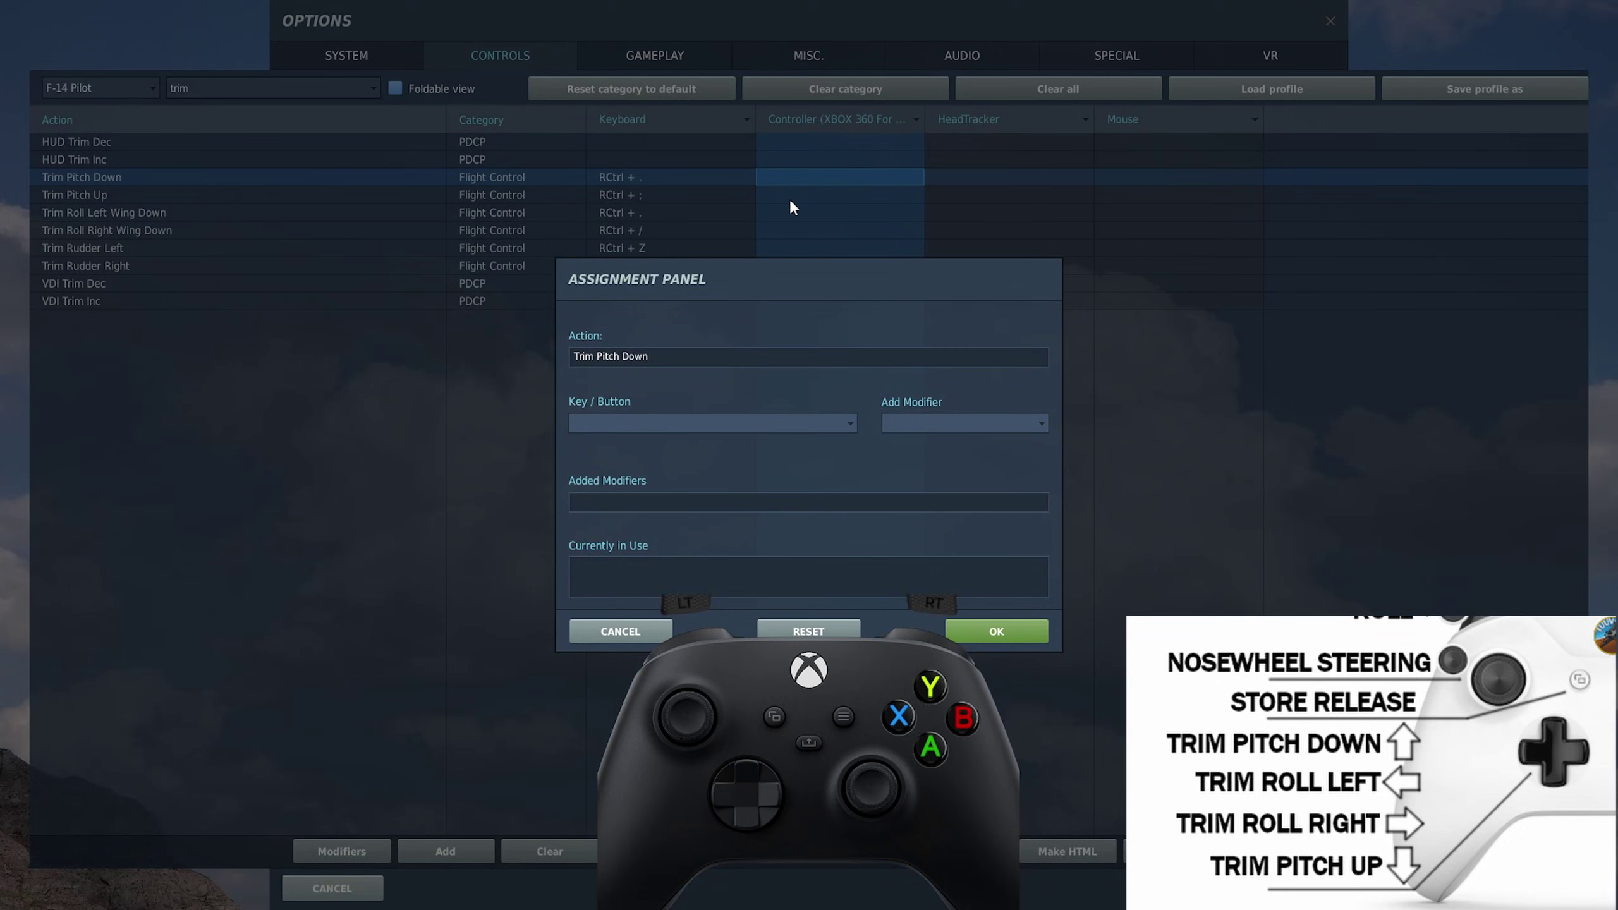
click(993, 629)
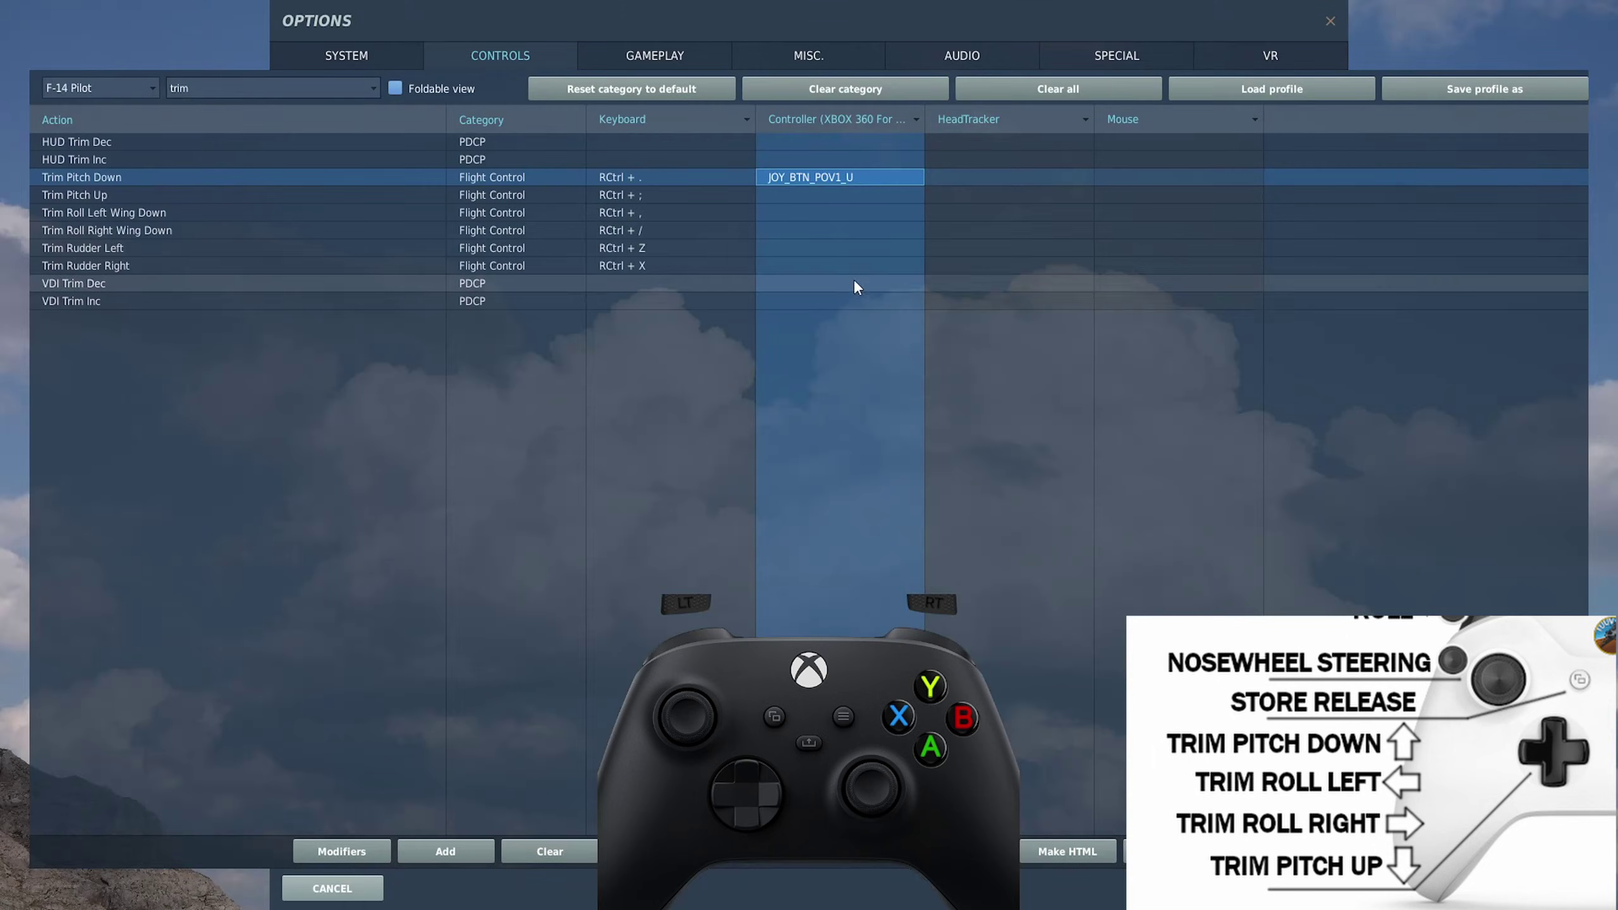
double_click(849, 195)
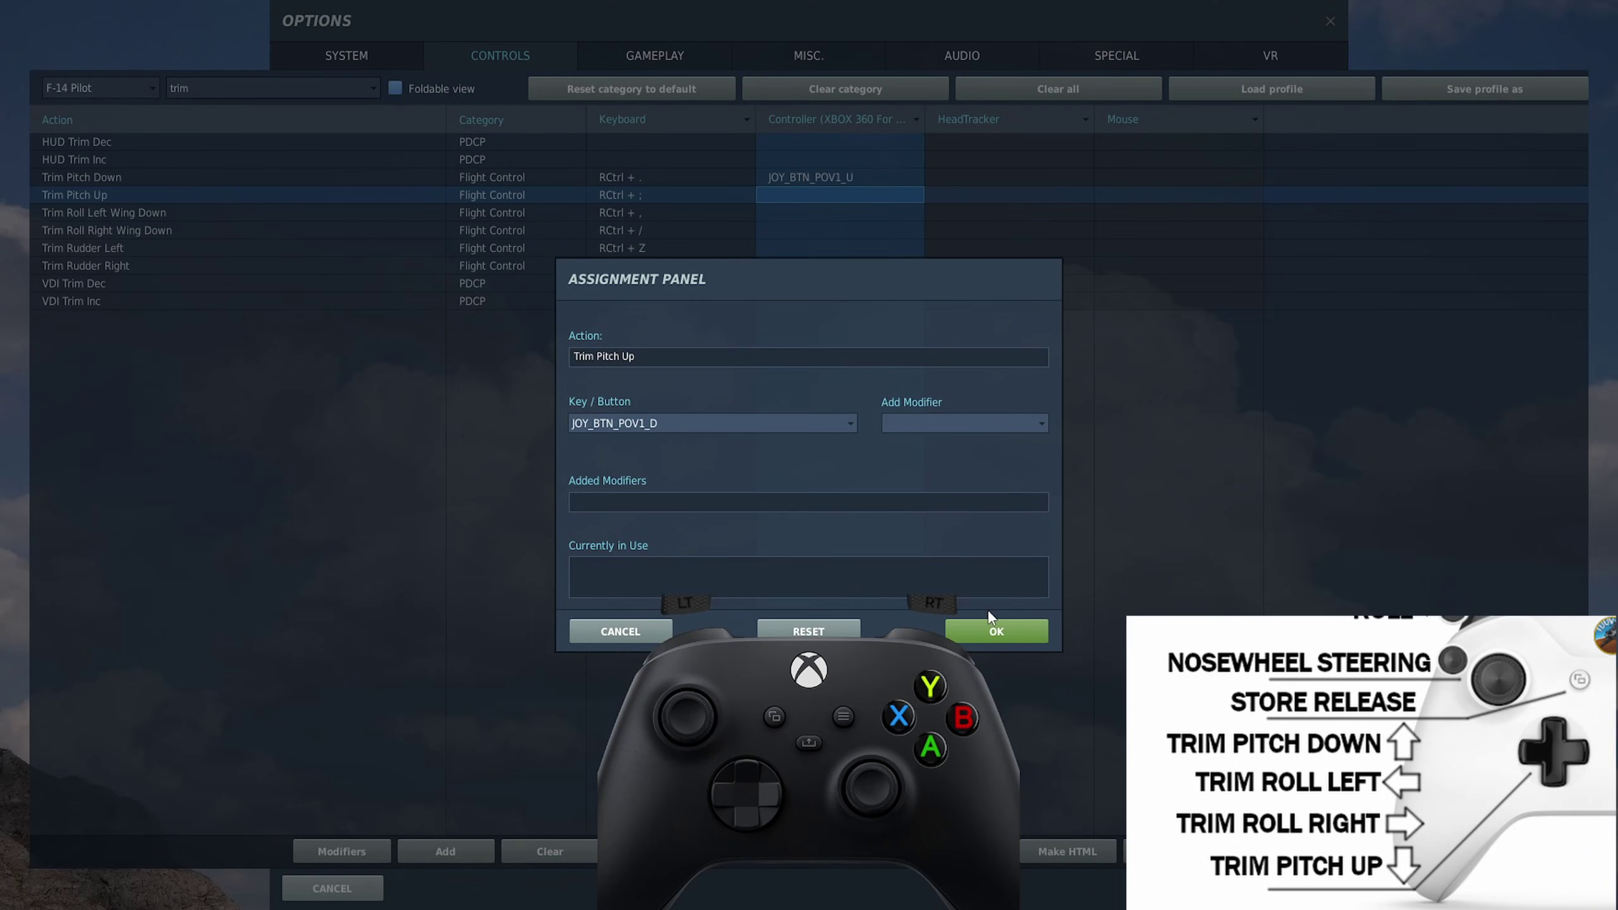
click(999, 630)
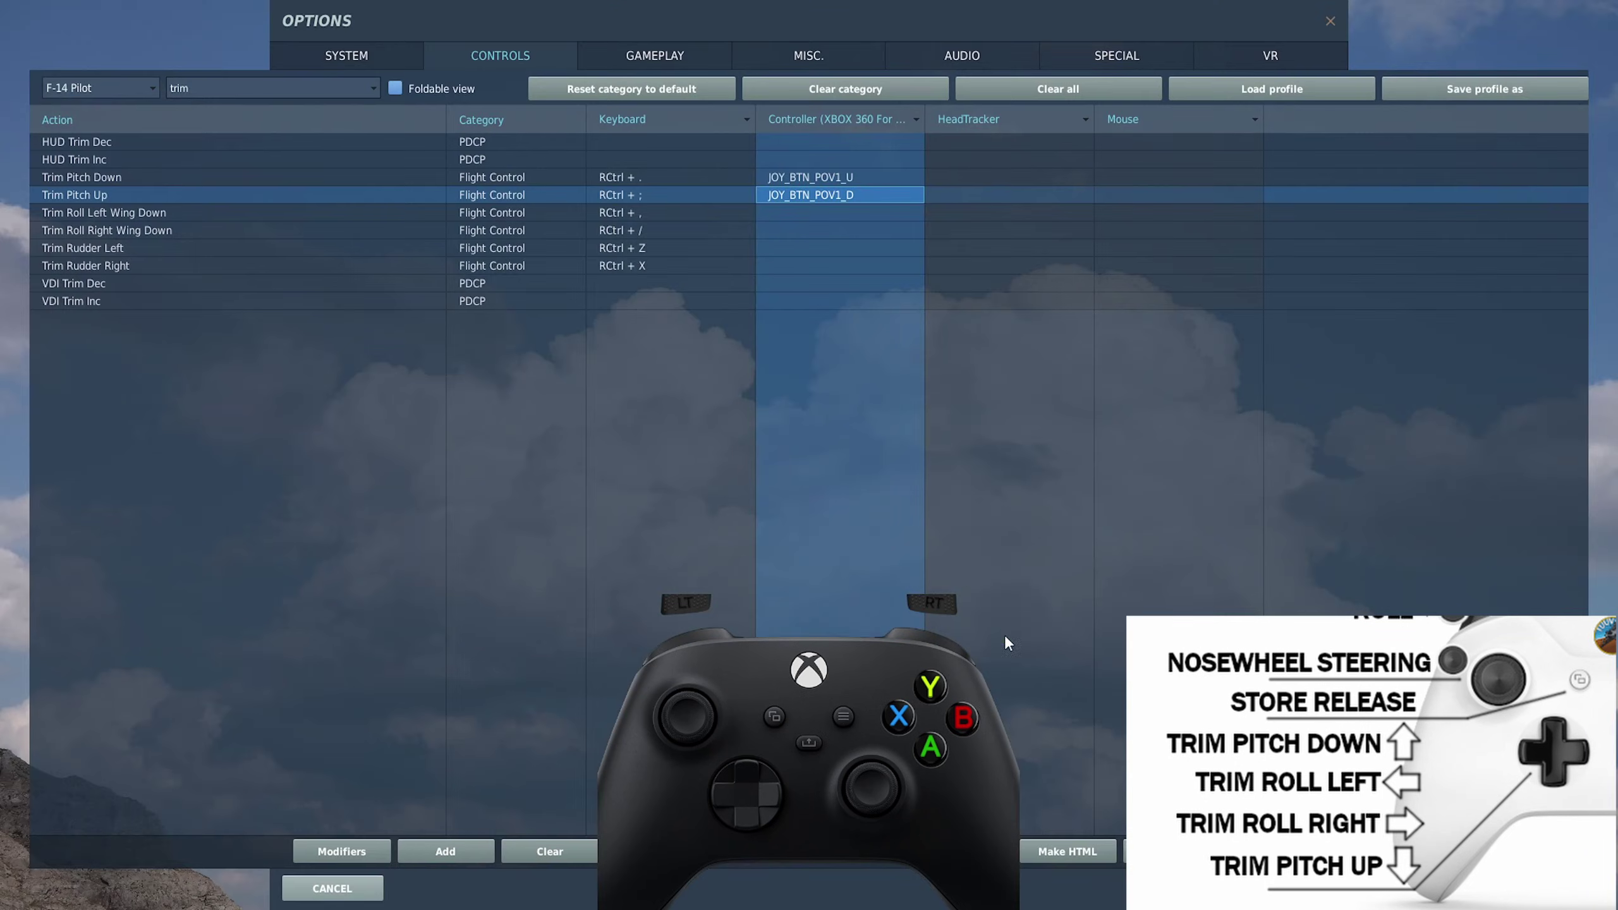
Bind Trim Roll Left Wing Down to JOY_BTN_POV1_L and Trim Roll Right Wing Down to JOY_BTN_POV1_R on the controller
double_click(829, 213)
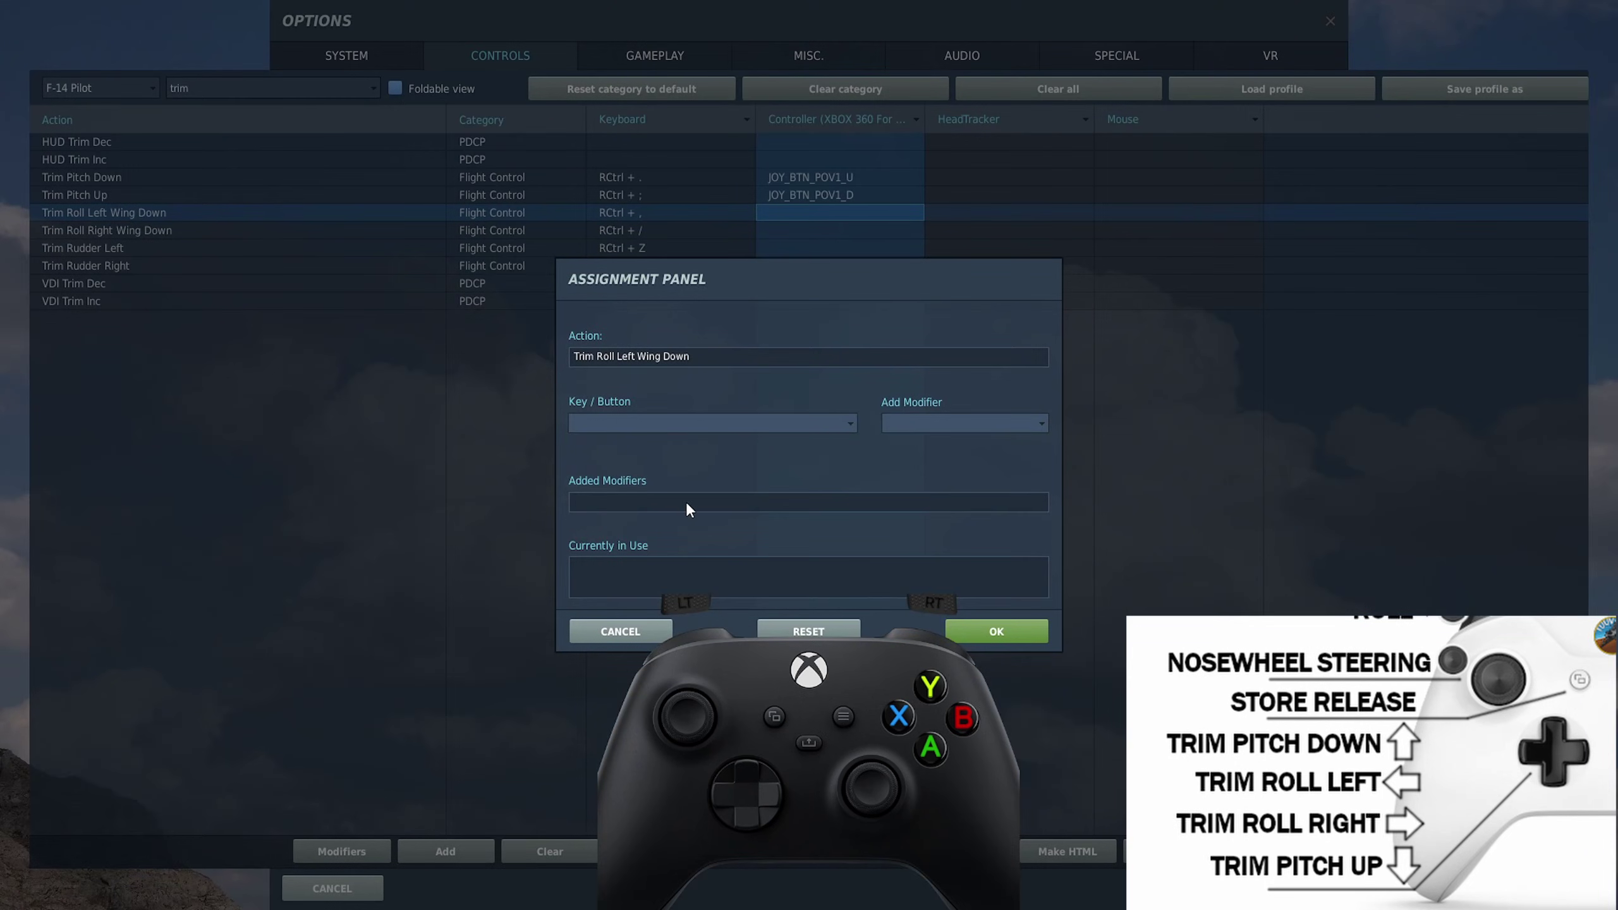
click(1027, 635)
click(832, 230)
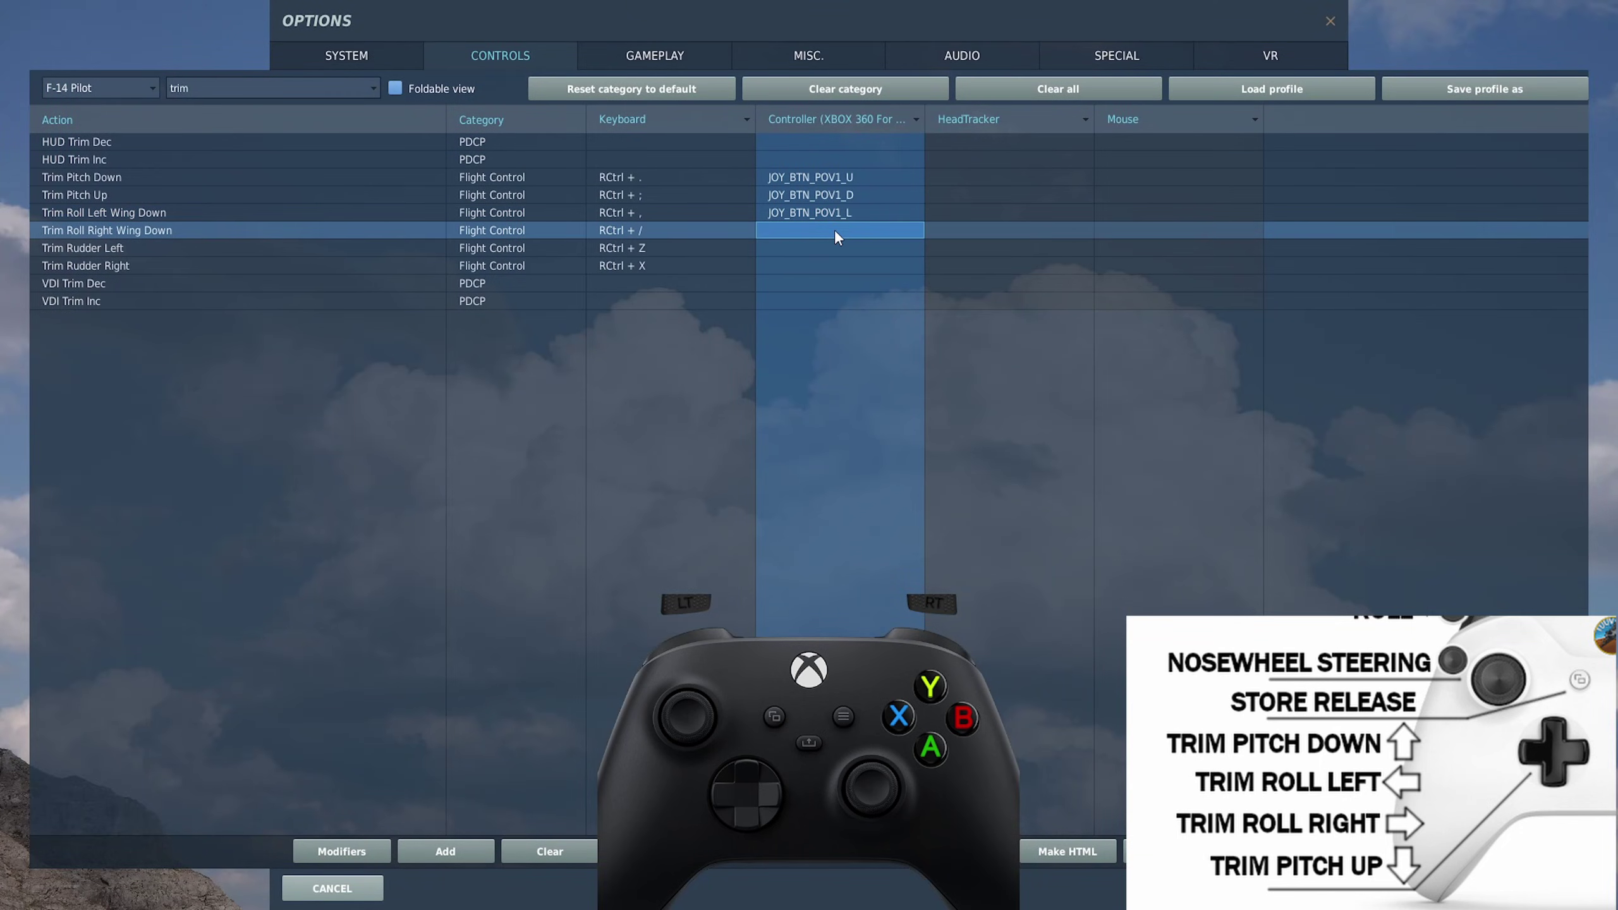
double_click(834, 229)
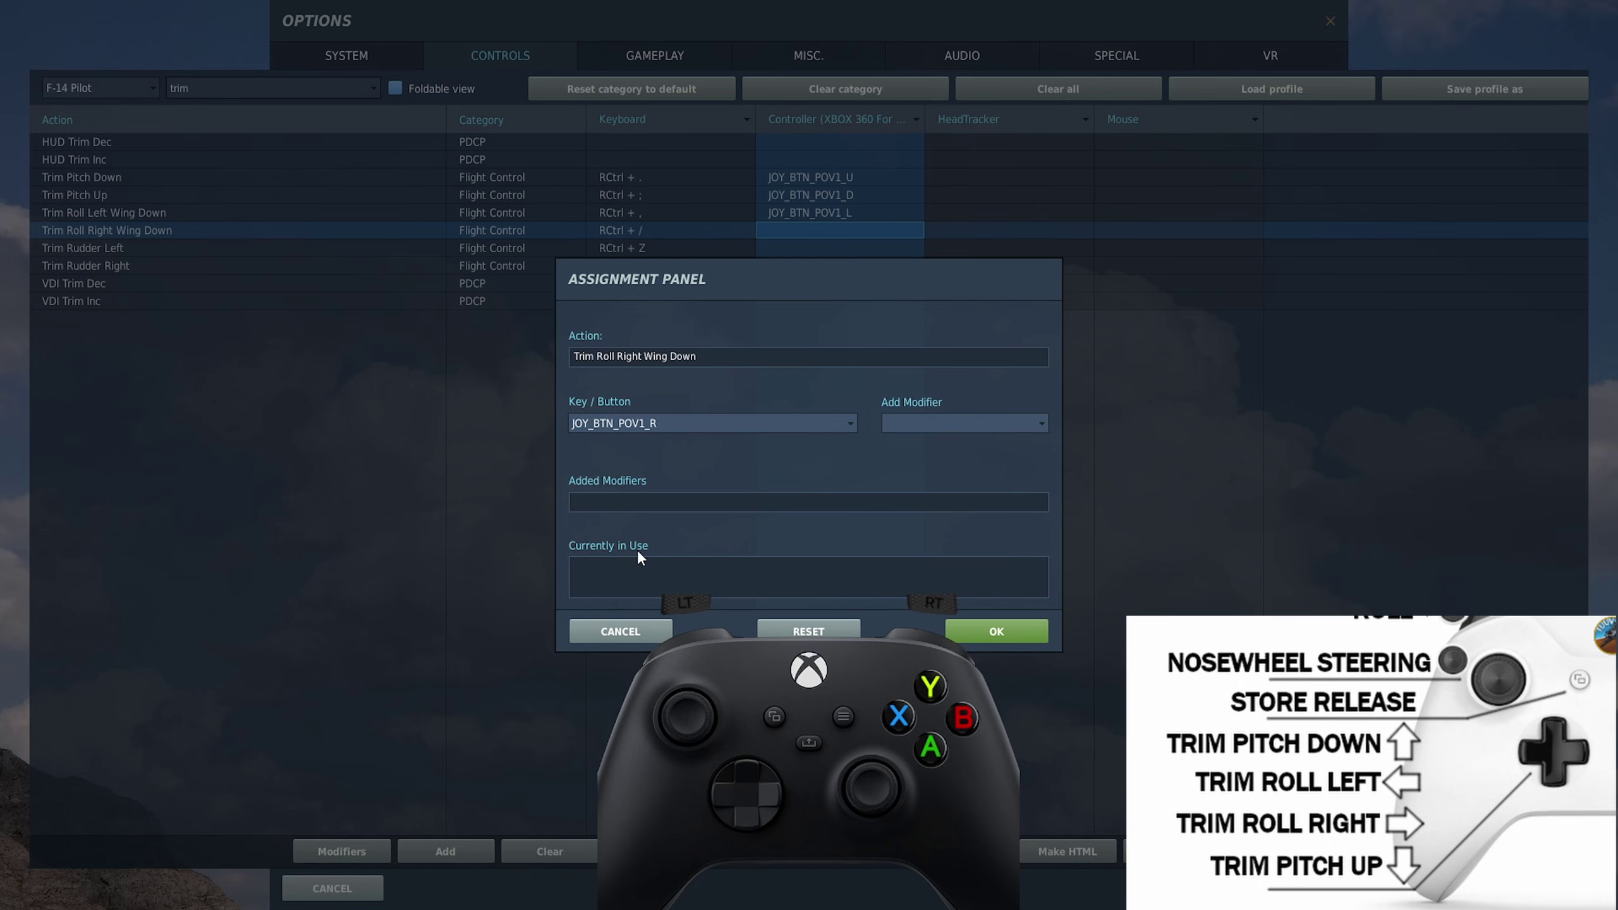
click(996, 631)
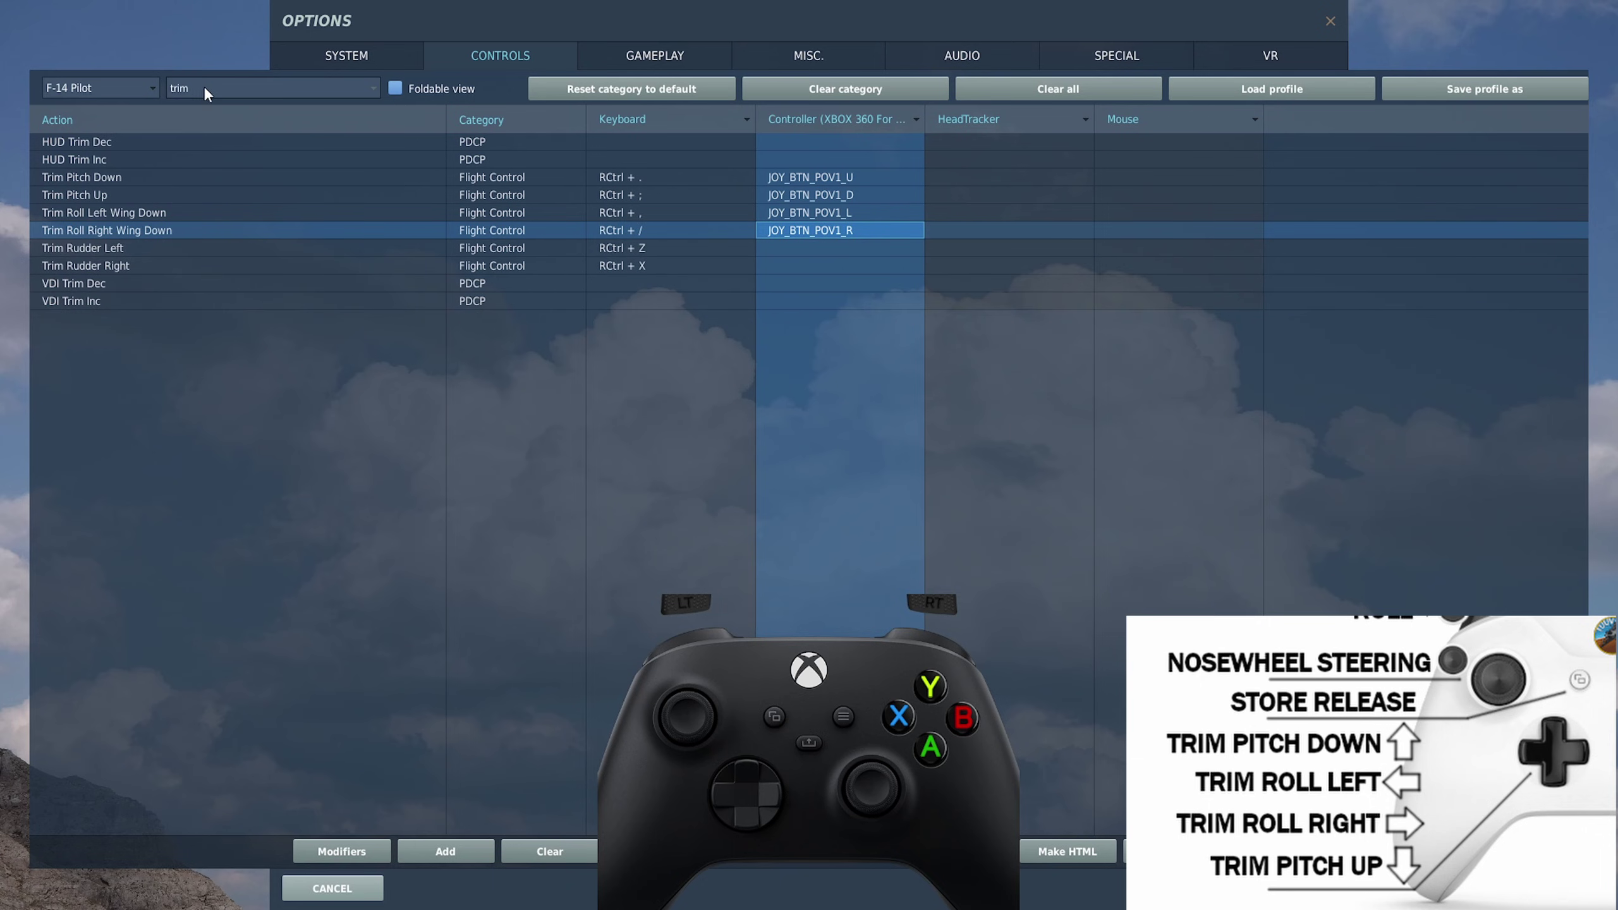
Search the actions for "nose" and bind Autopilot Reference / Nosewheel Steering Toggle to JOY_BTN9 on the controller
key(BackSpace)
key(BackSpace)
key(BackSpace)
key(BackSpace)
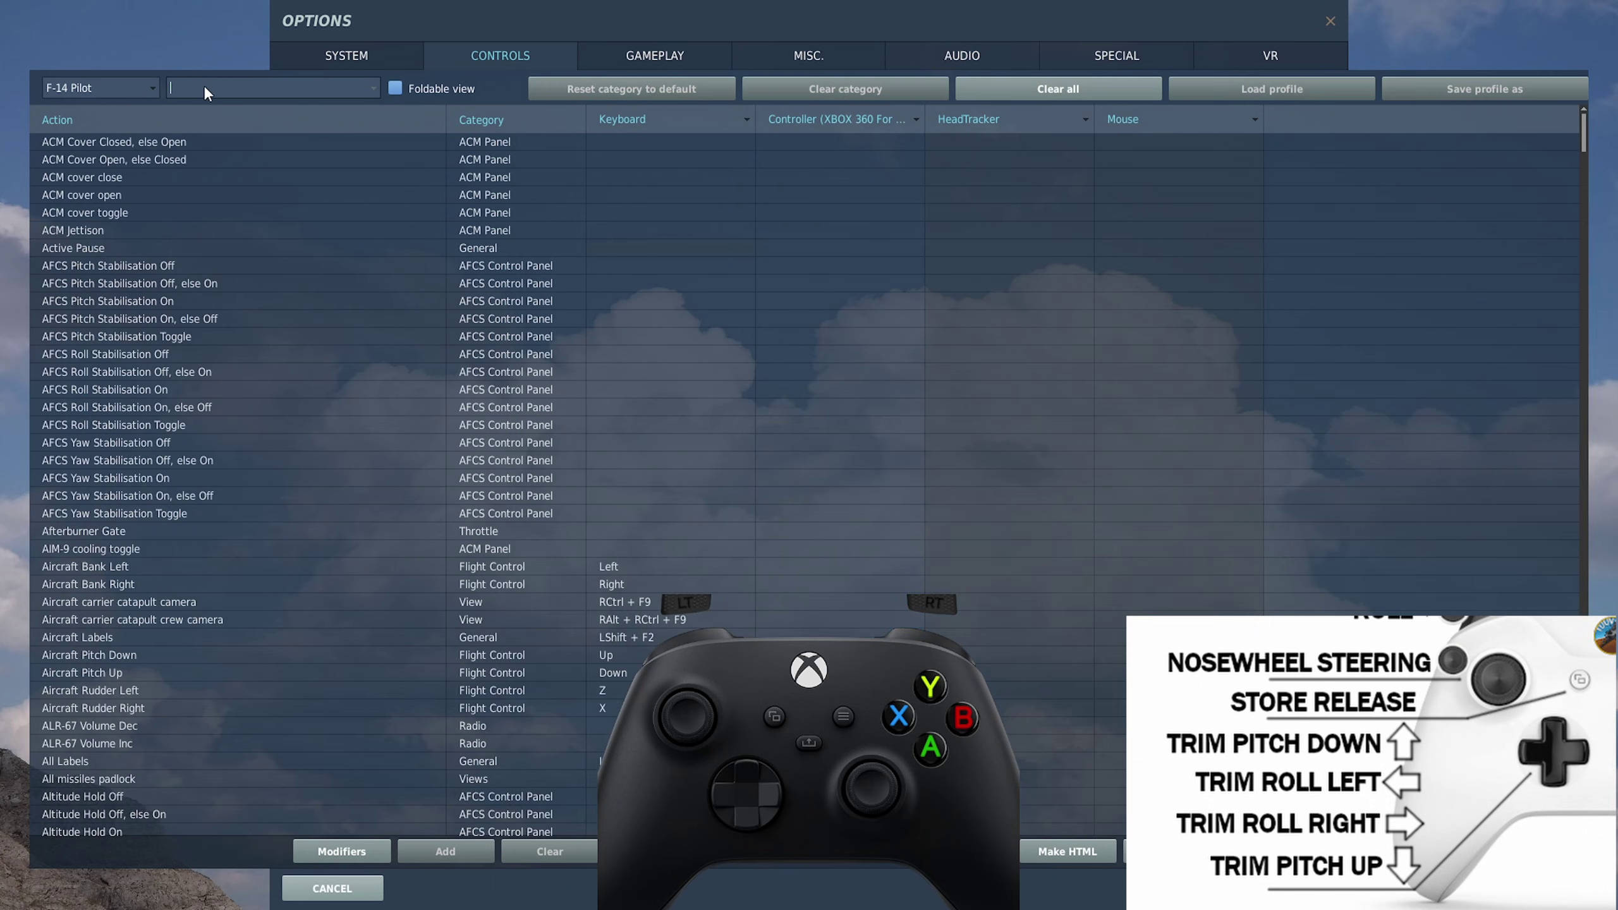
text(b)
key(BackSpace)
text(nose)
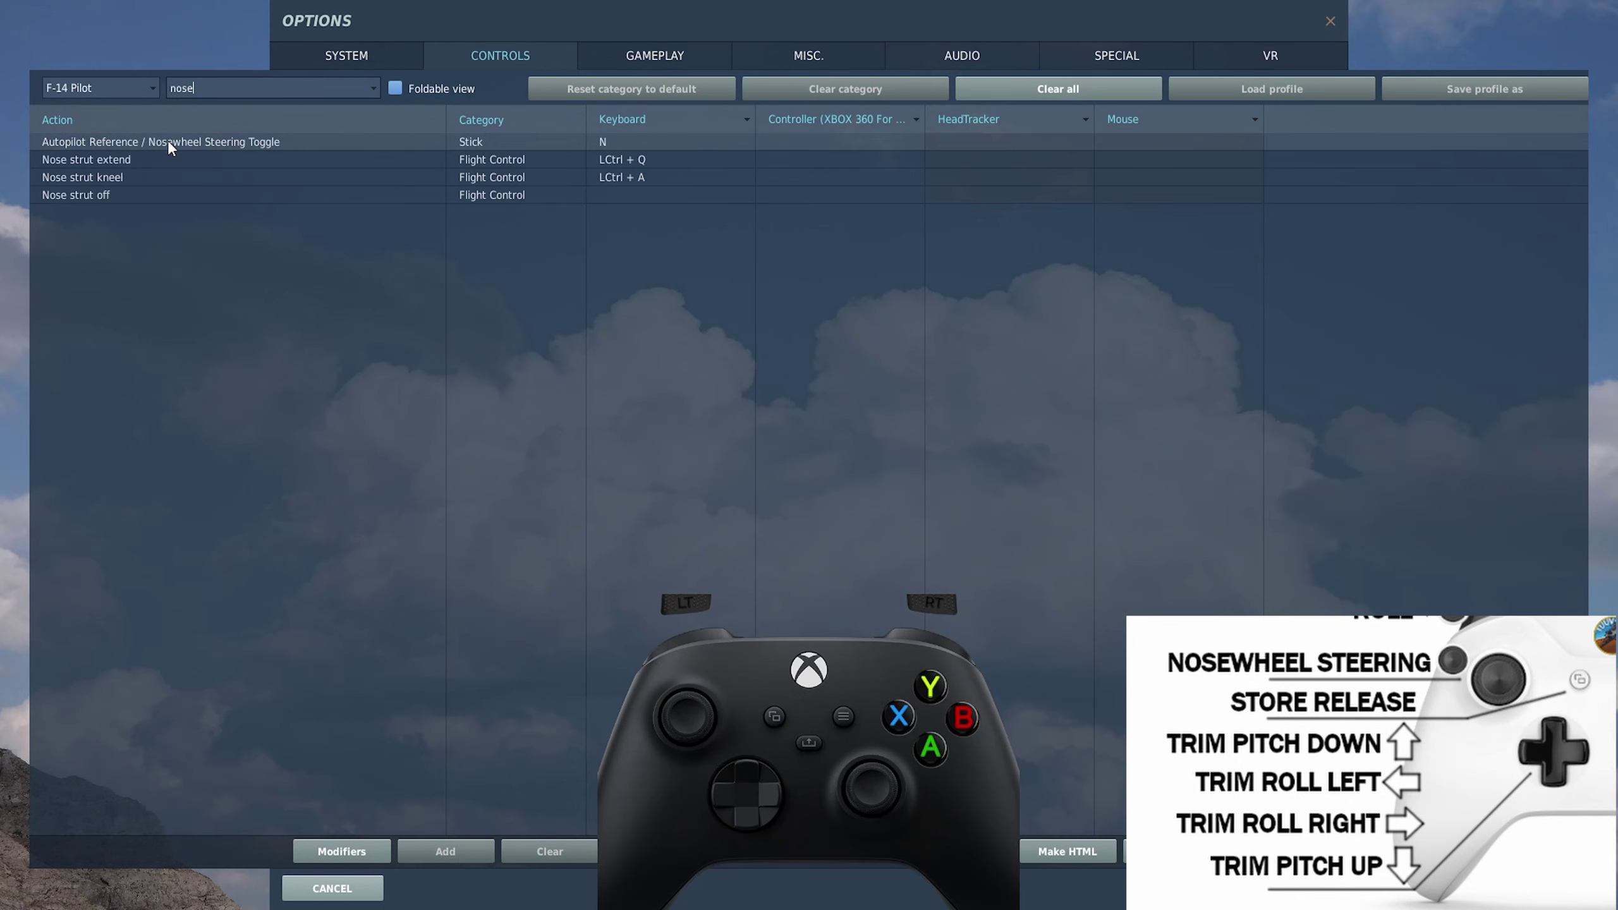
double_click(796, 142)
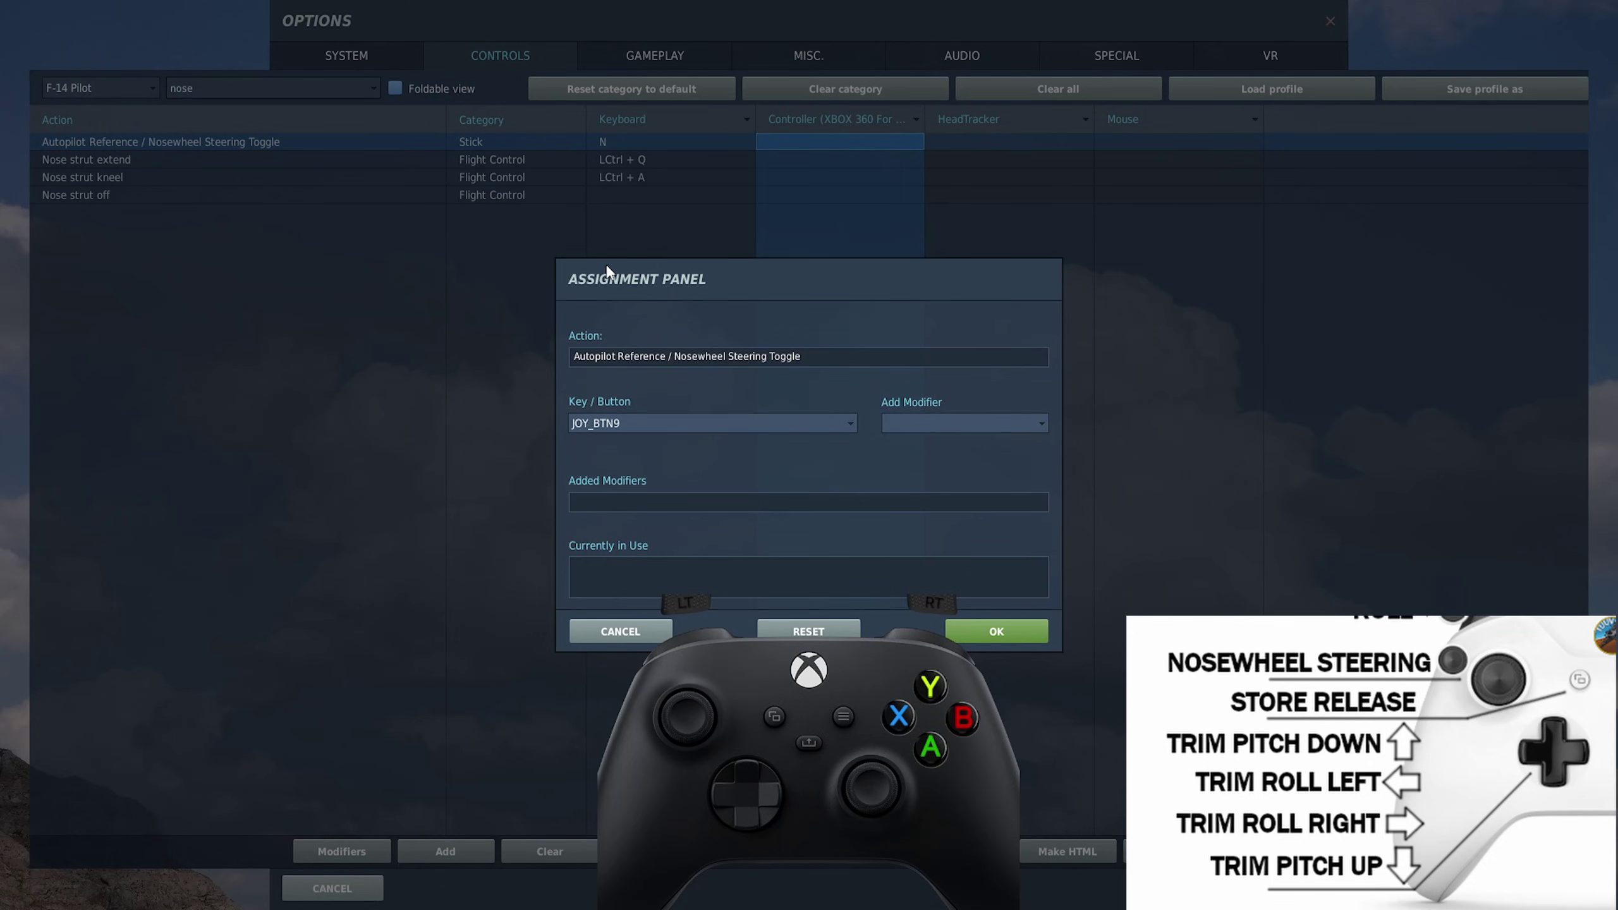
click(982, 632)
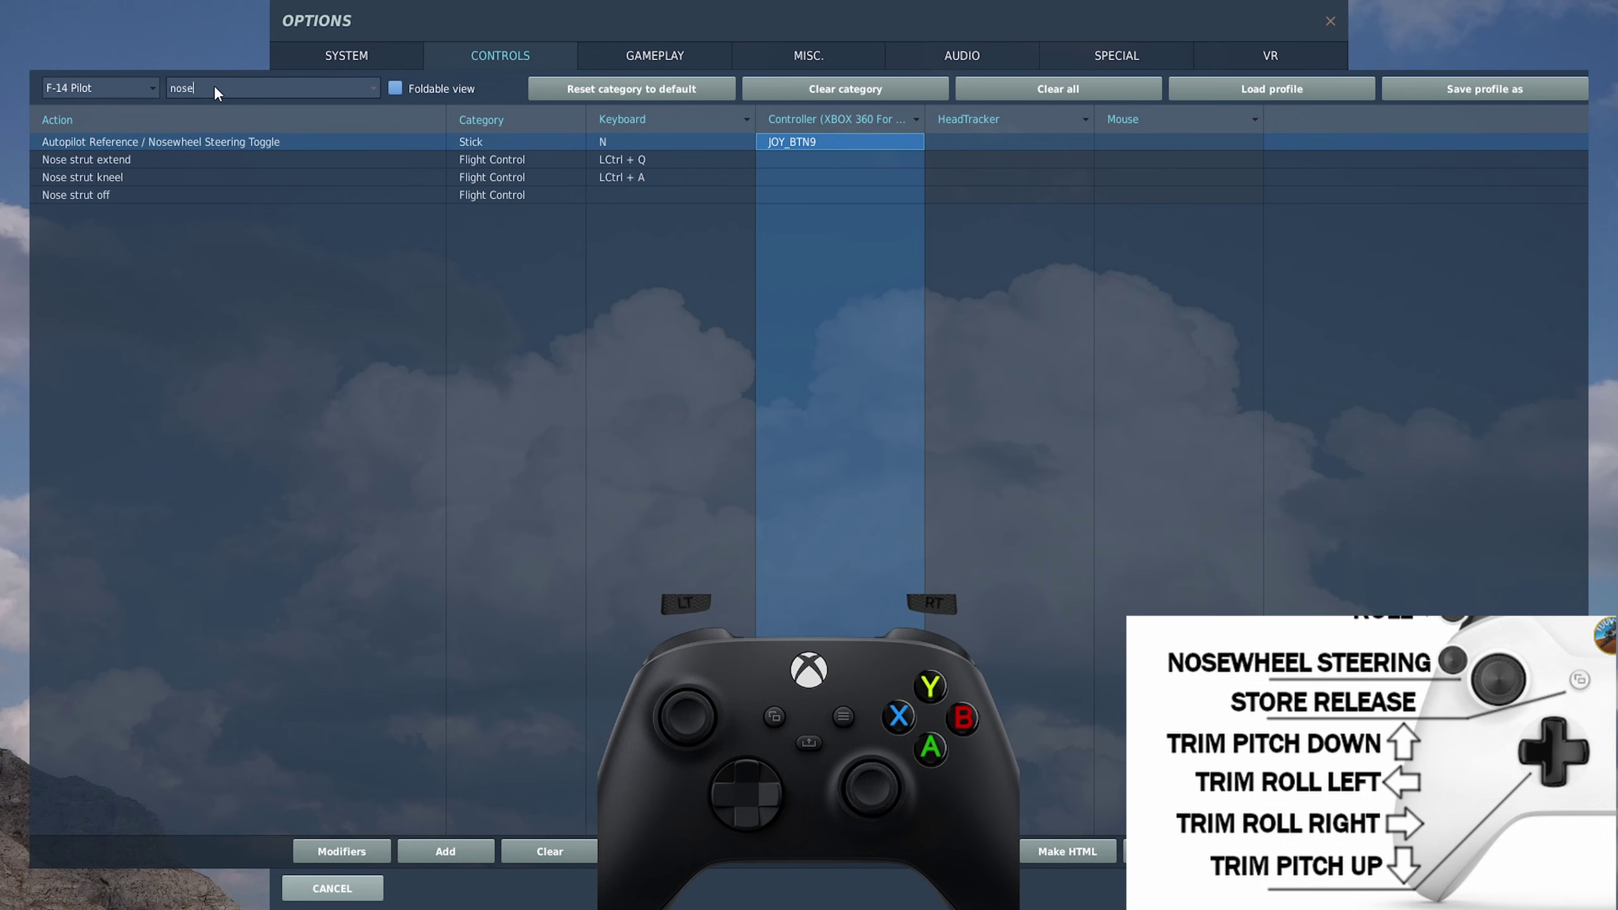
Search the actions for "sto" and bind Store Release to JOY_BTN7 on the controller
key(BackSpace)
key(BackSpace)
key(BackSpace)
key(BackSpace)
text(sto)
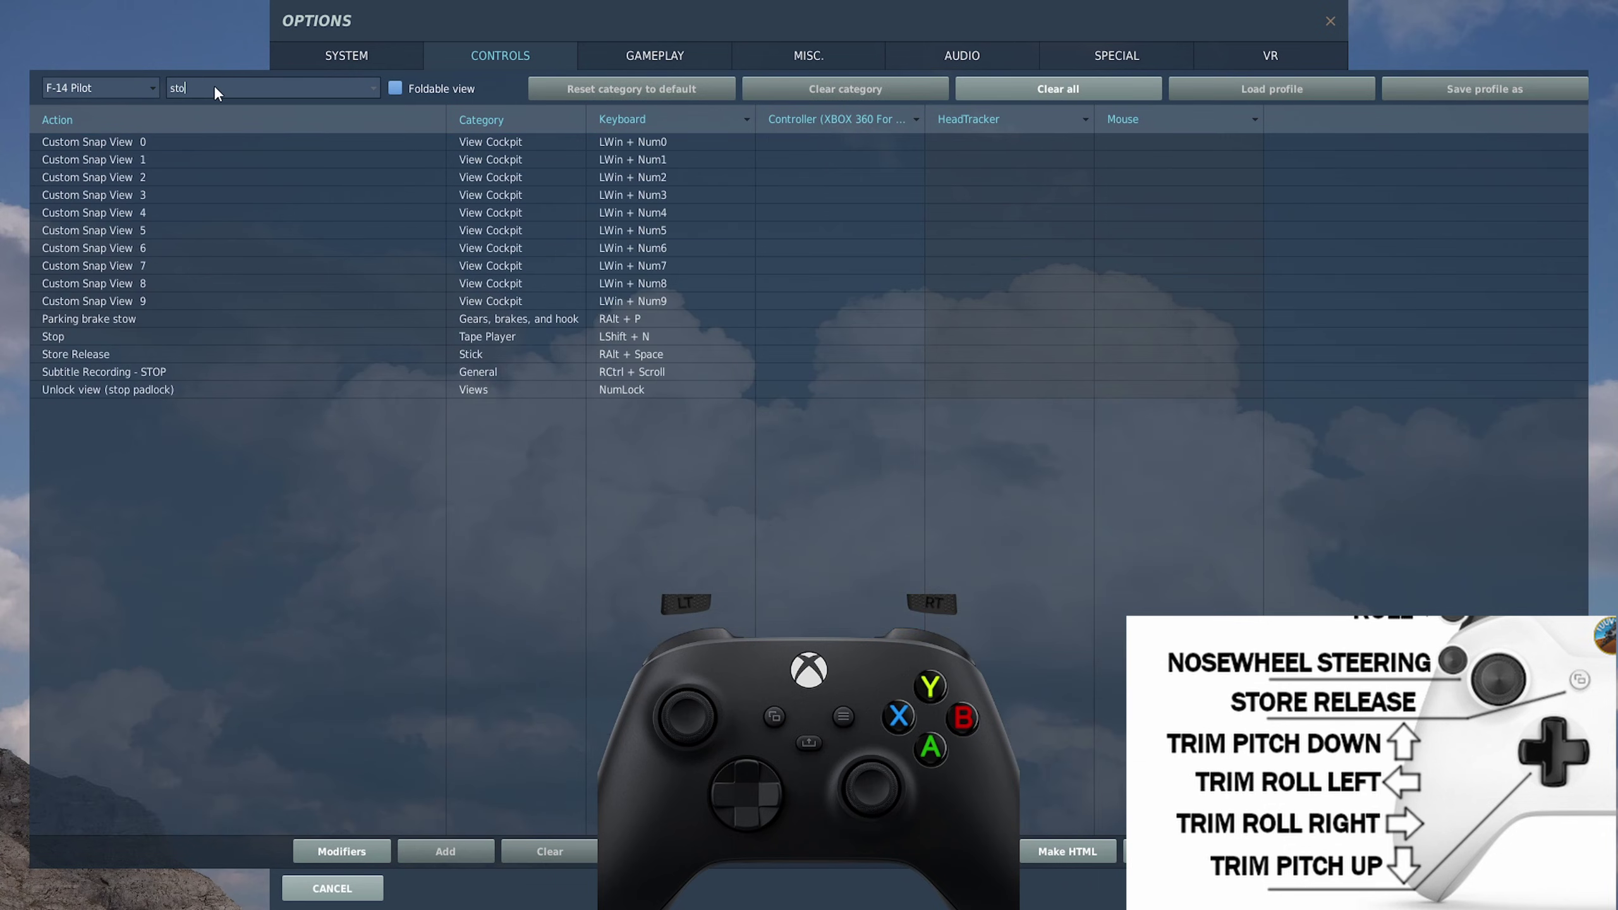
double_click(833, 356)
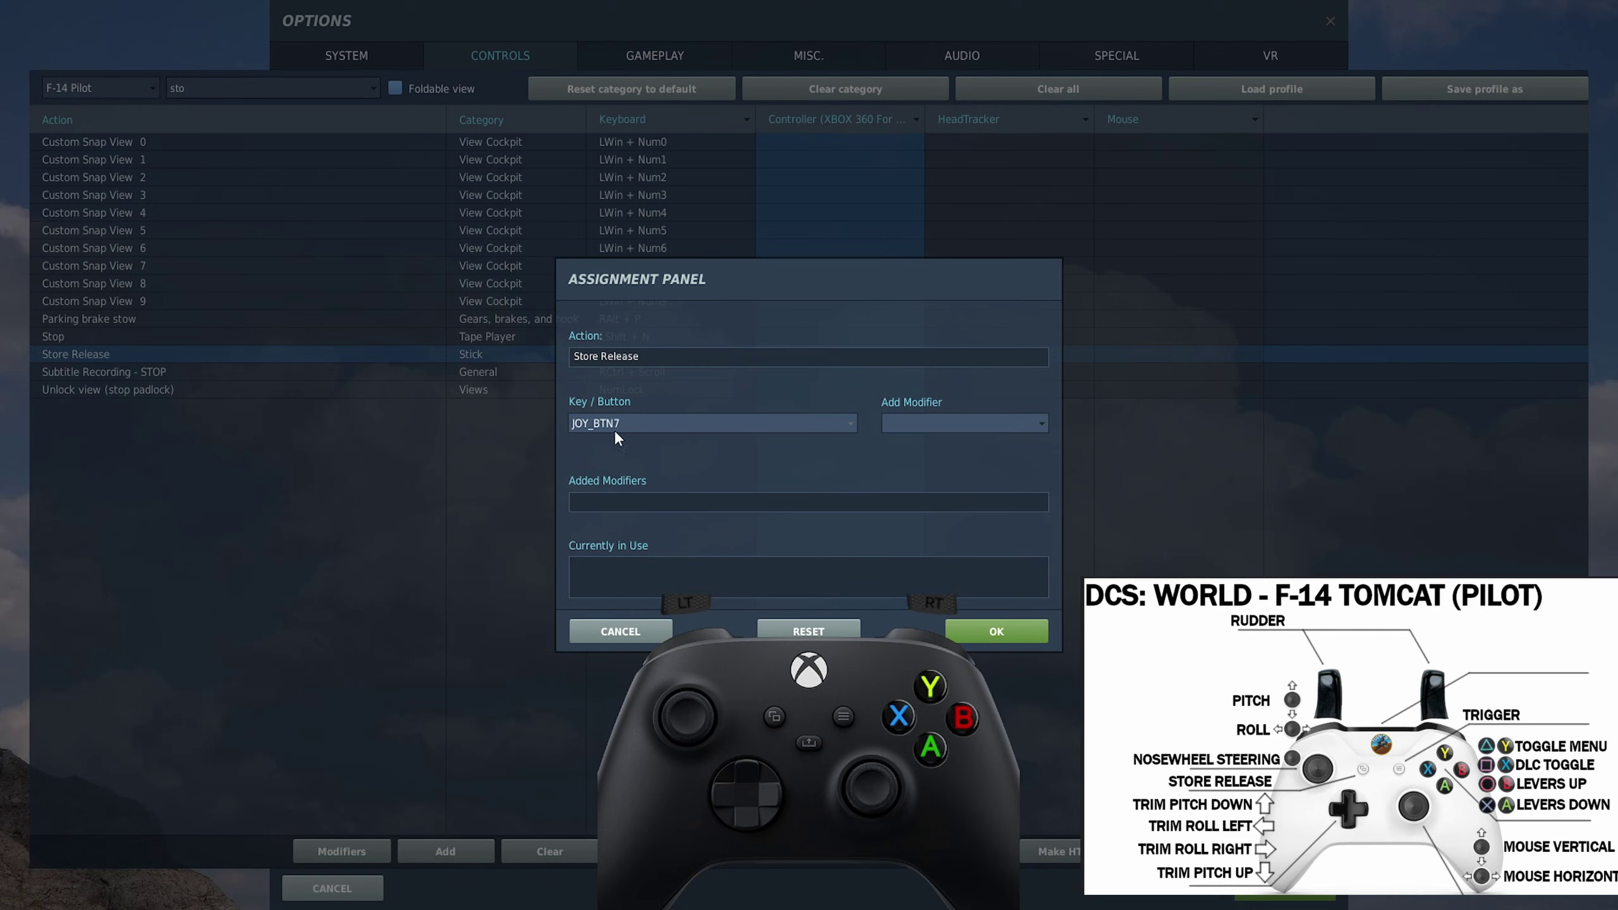
click(1035, 631)
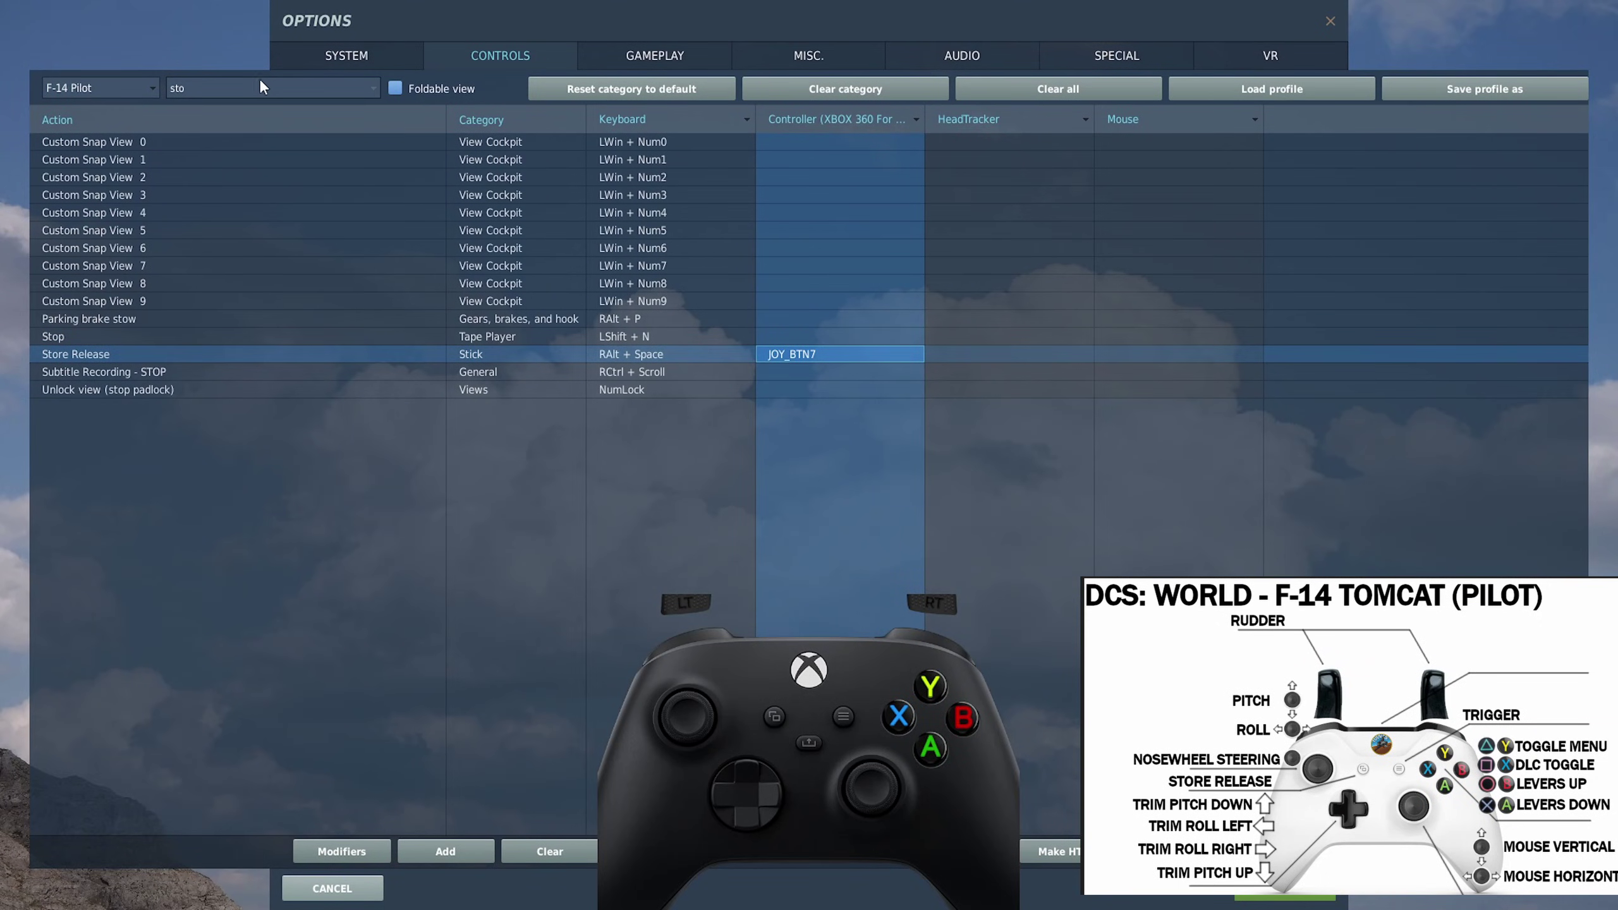
Search the actions for "trigg" and bind Trigger to JOY_BTN8 on the controller
key(BackSpace)
key(BackSpace)
key(BackSpace)
text(trigg)
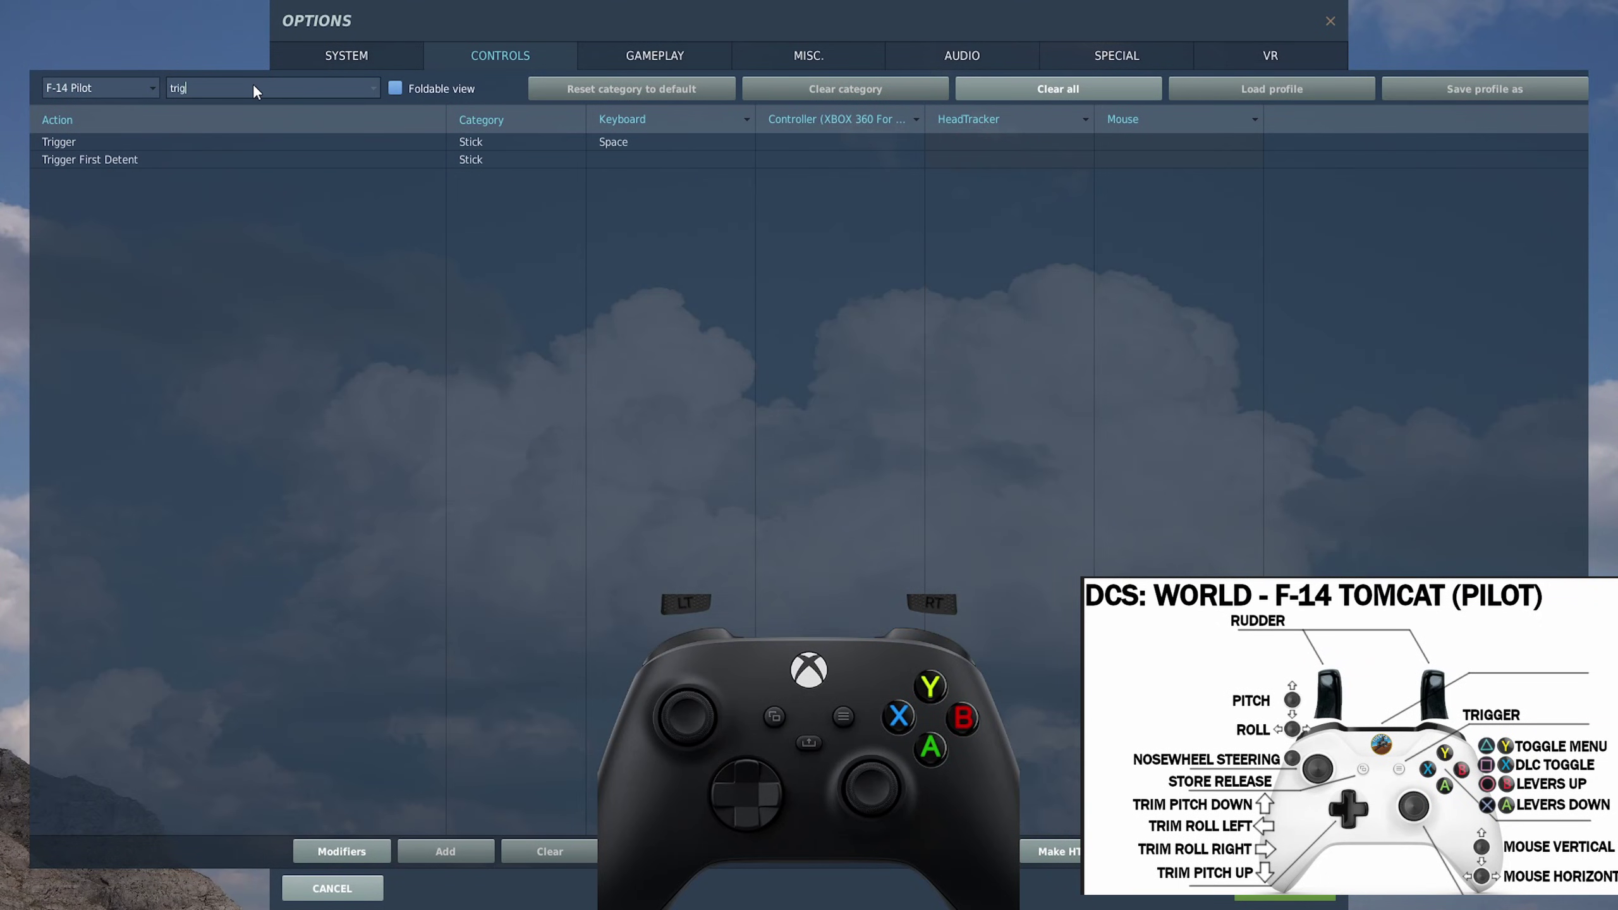
double_click(794, 140)
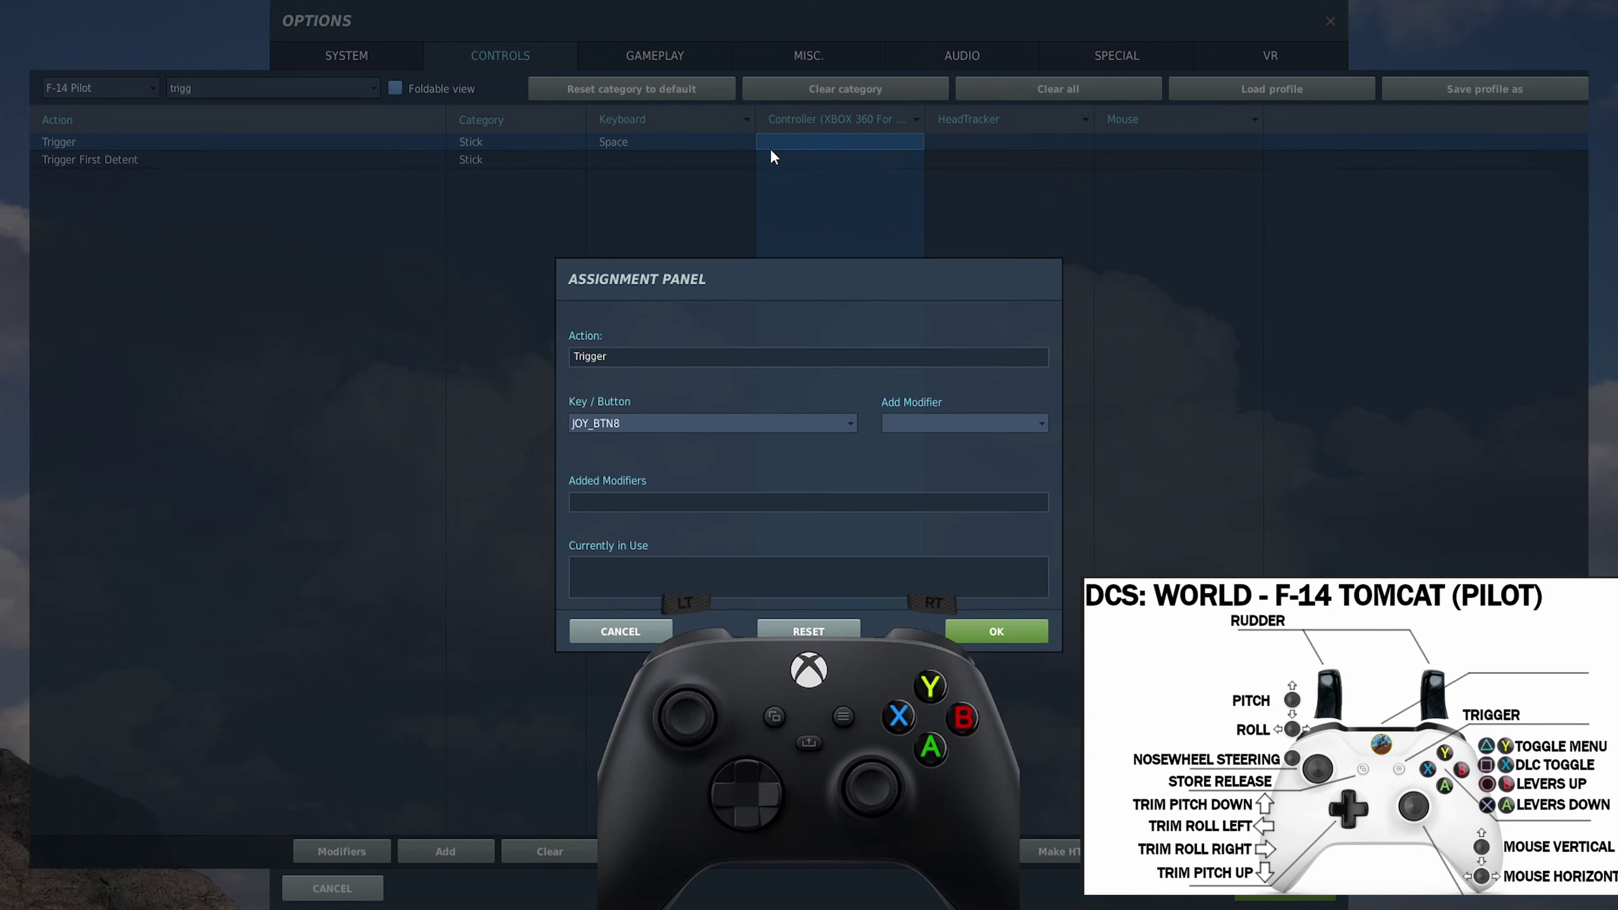
click(1002, 630)
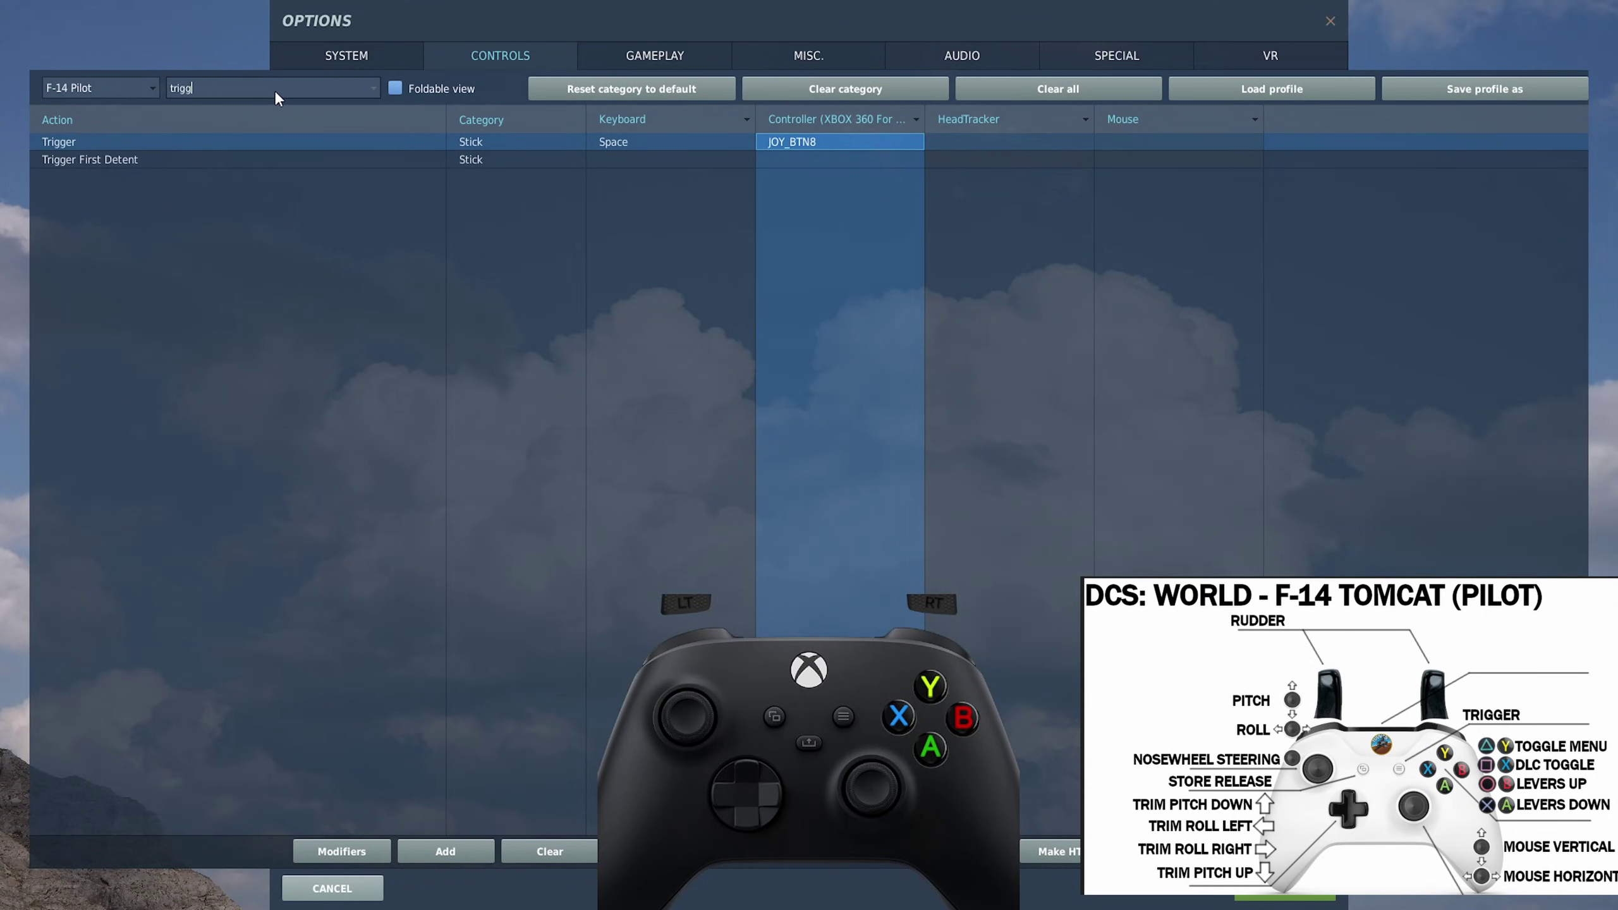
Clear the action search, save the options, and reopen the F-14 Pilot control settings with the controller column selected
key(BackSpace)
key(BackSpace)
key(BackSpace)
key(BackSpace)
key(BackSpace)
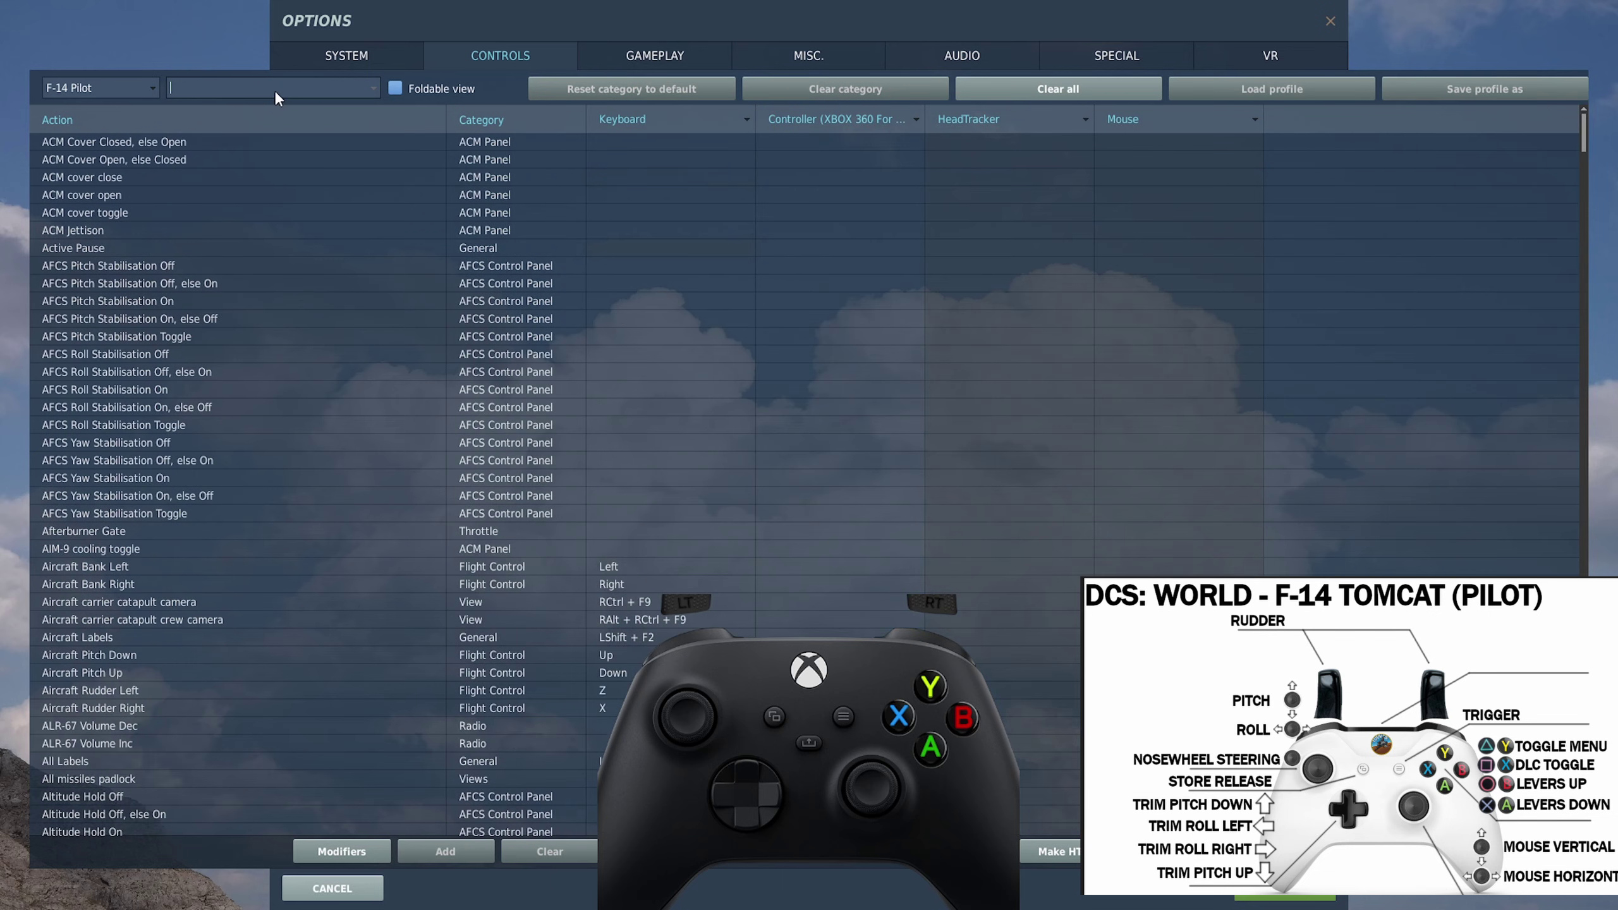
click(807, 161)
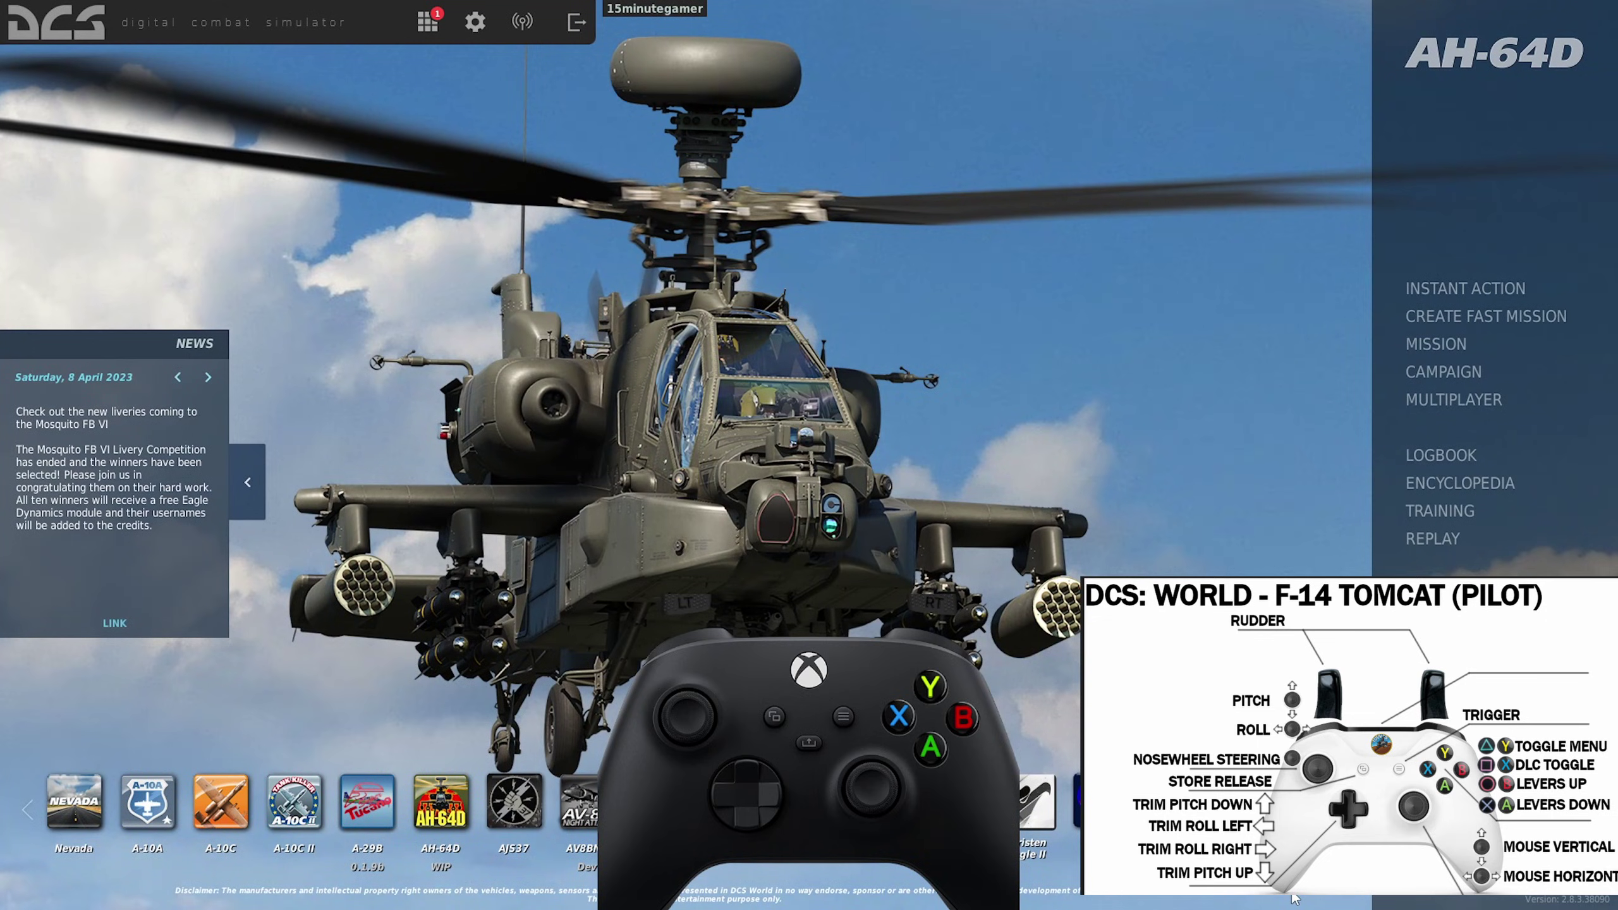
click(475, 21)
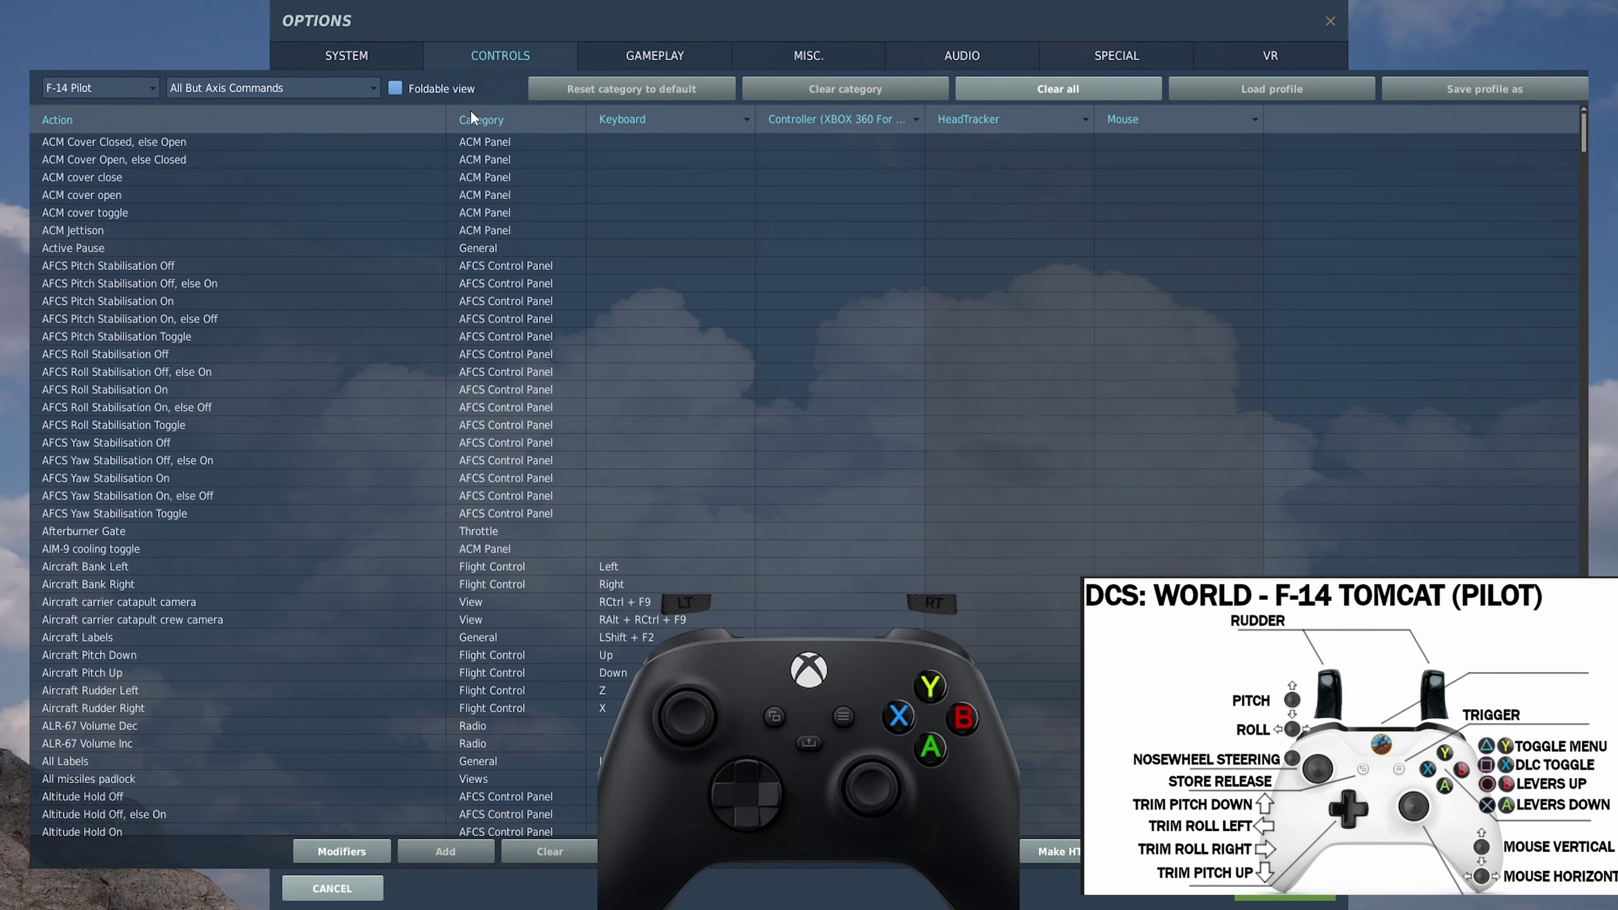
click(812, 123)
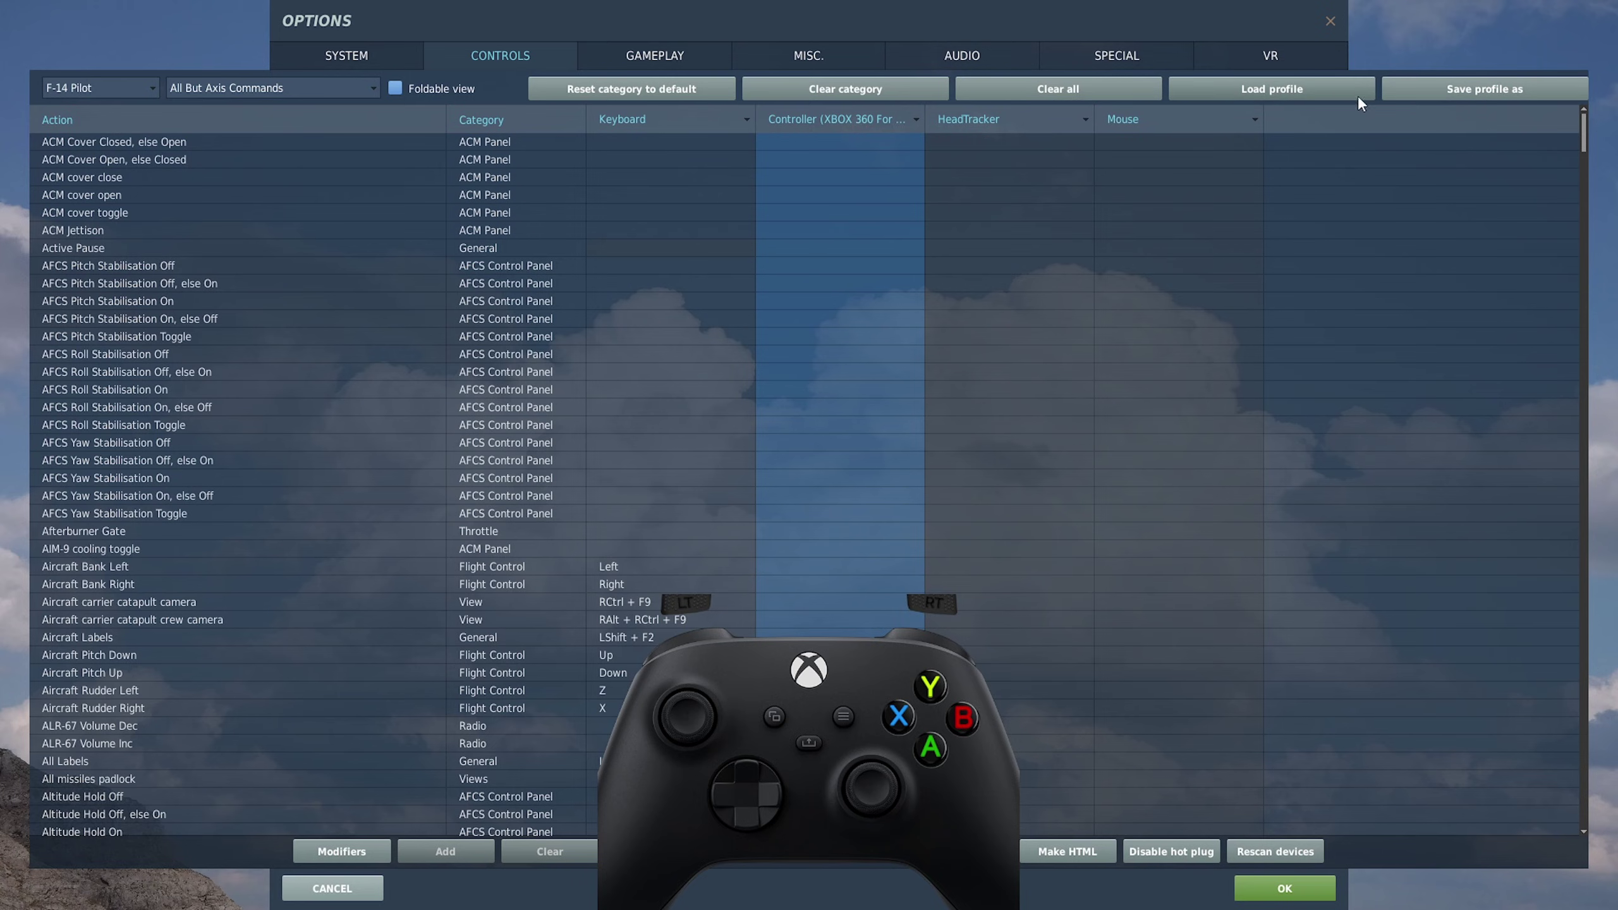
click(1324, 100)
Search the actions for "flap" and bind Flaps Up to JOY_BTN4 with the JOY_BTN6 modifier on the controller
click(278, 88)
click(262, 104)
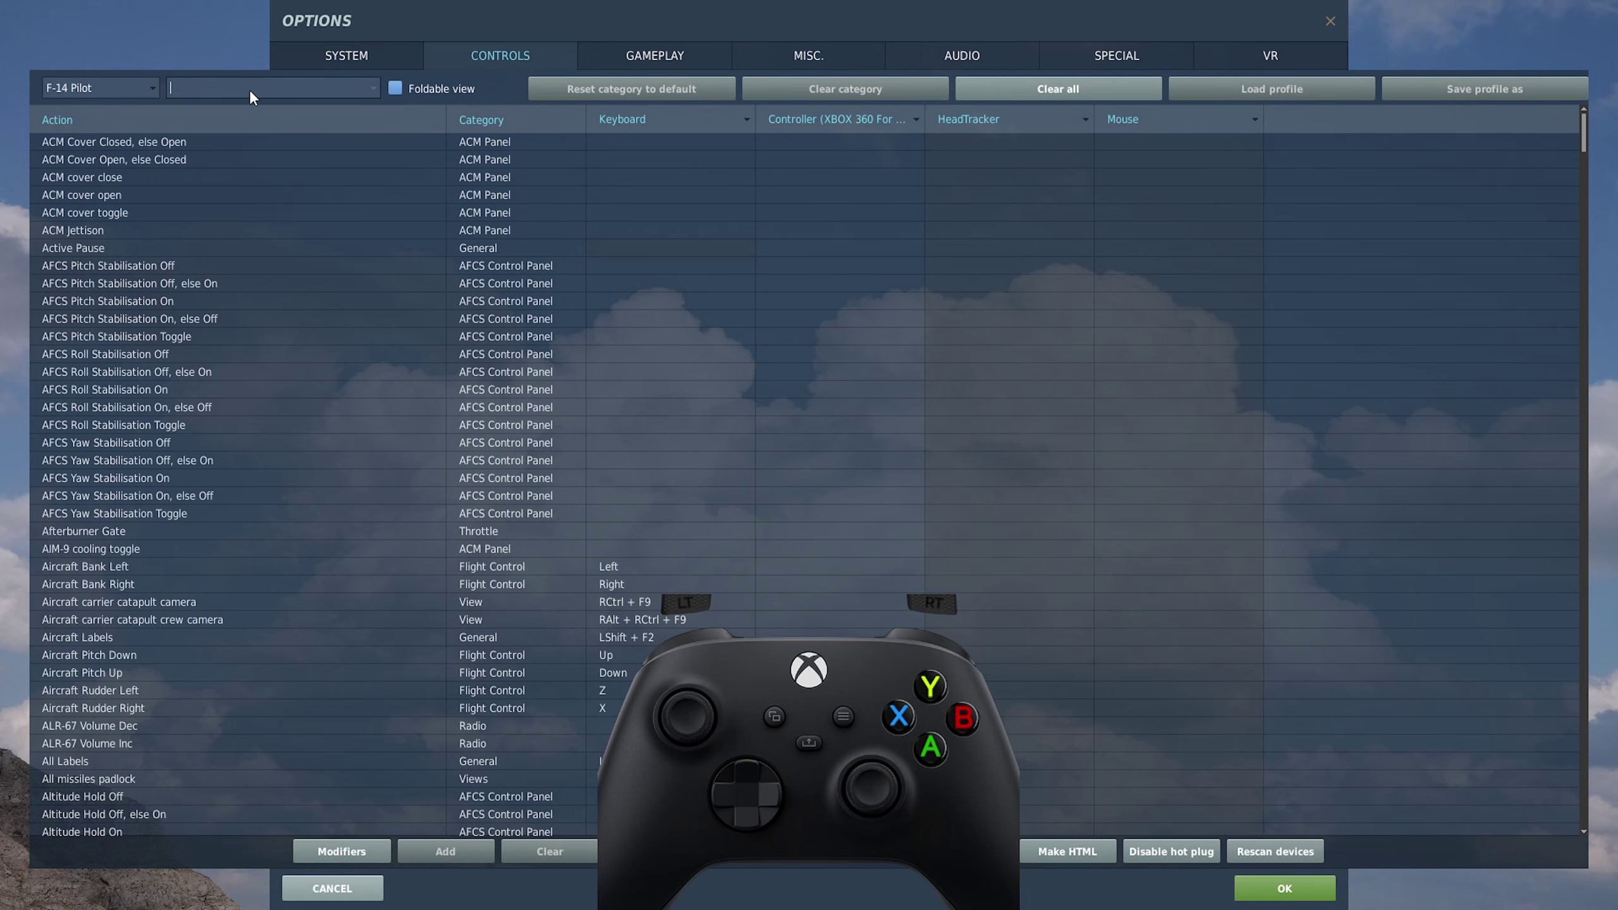
text(flap)
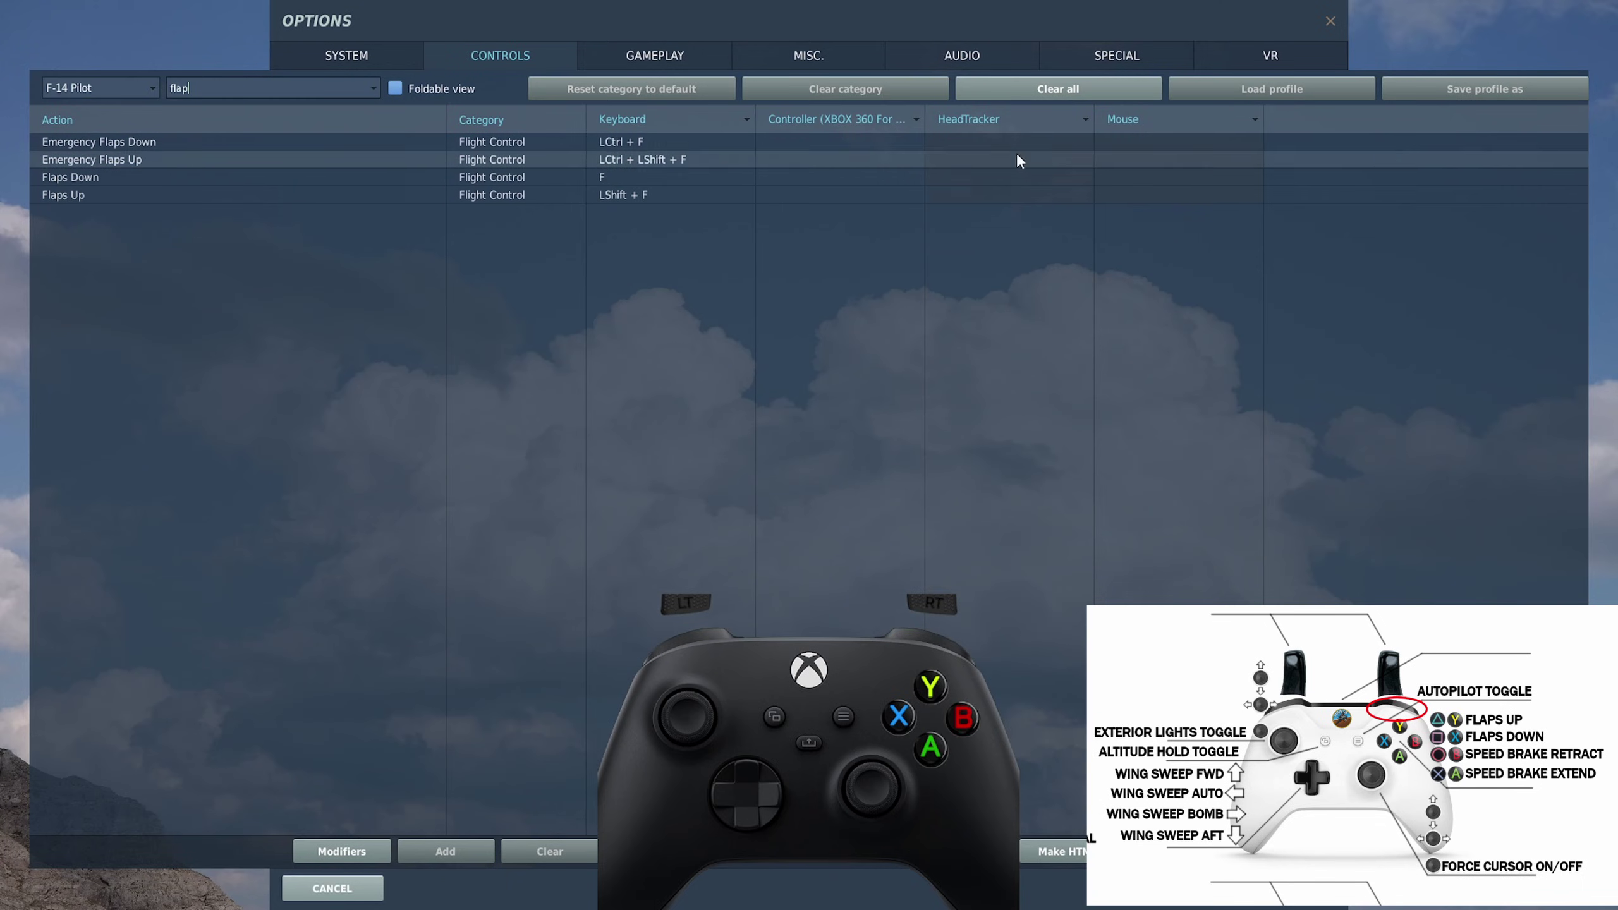
double_click(823, 203)
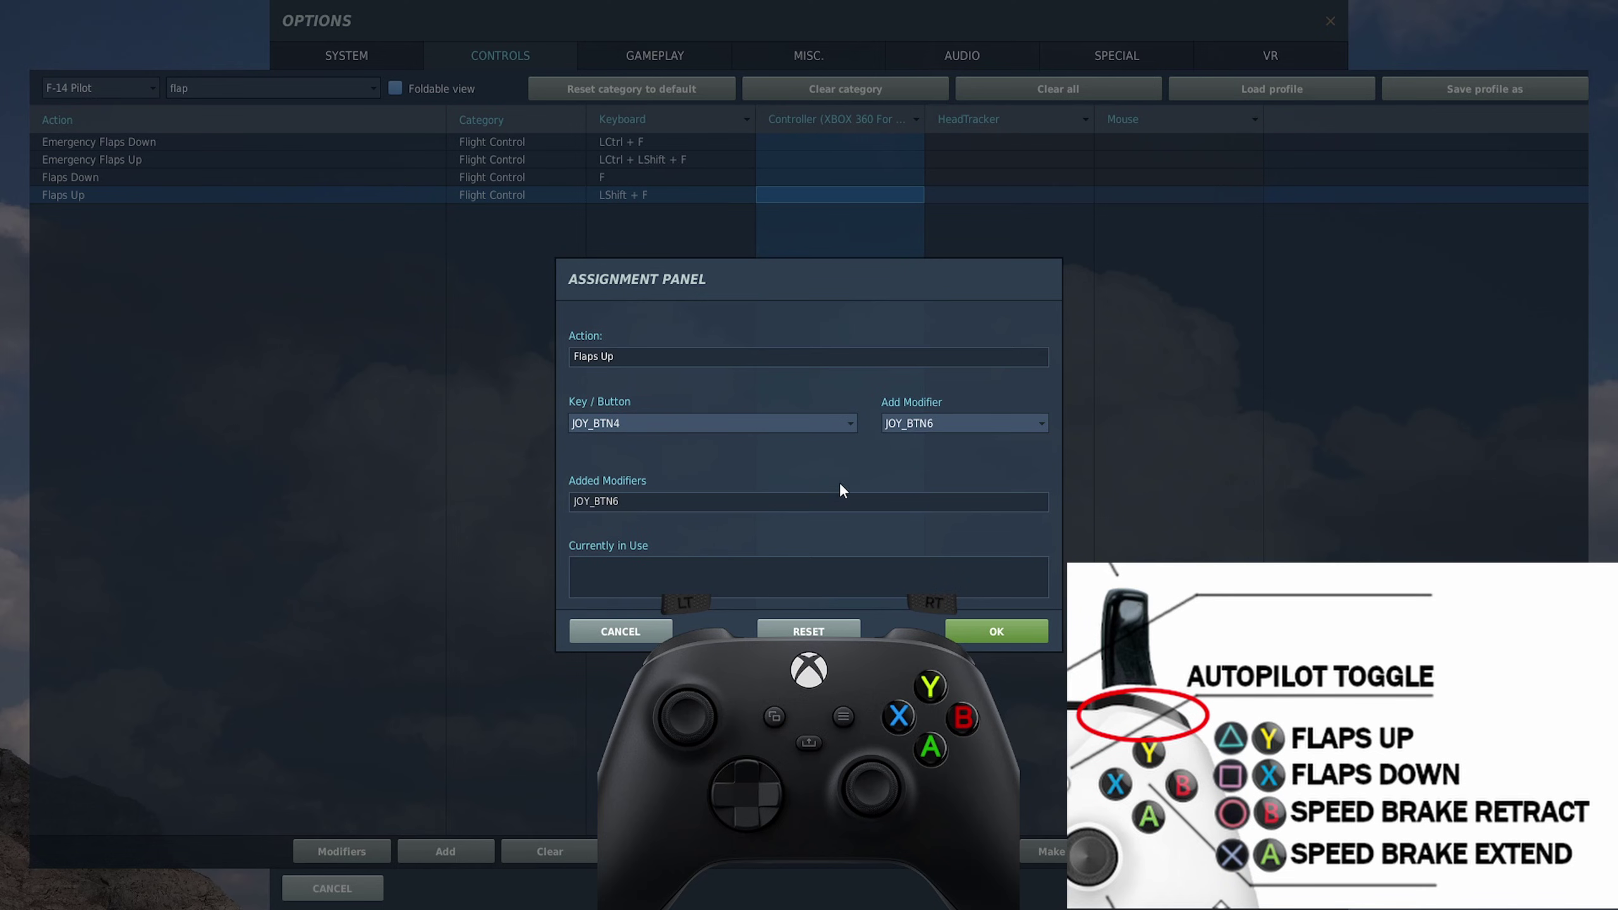
click(1015, 631)
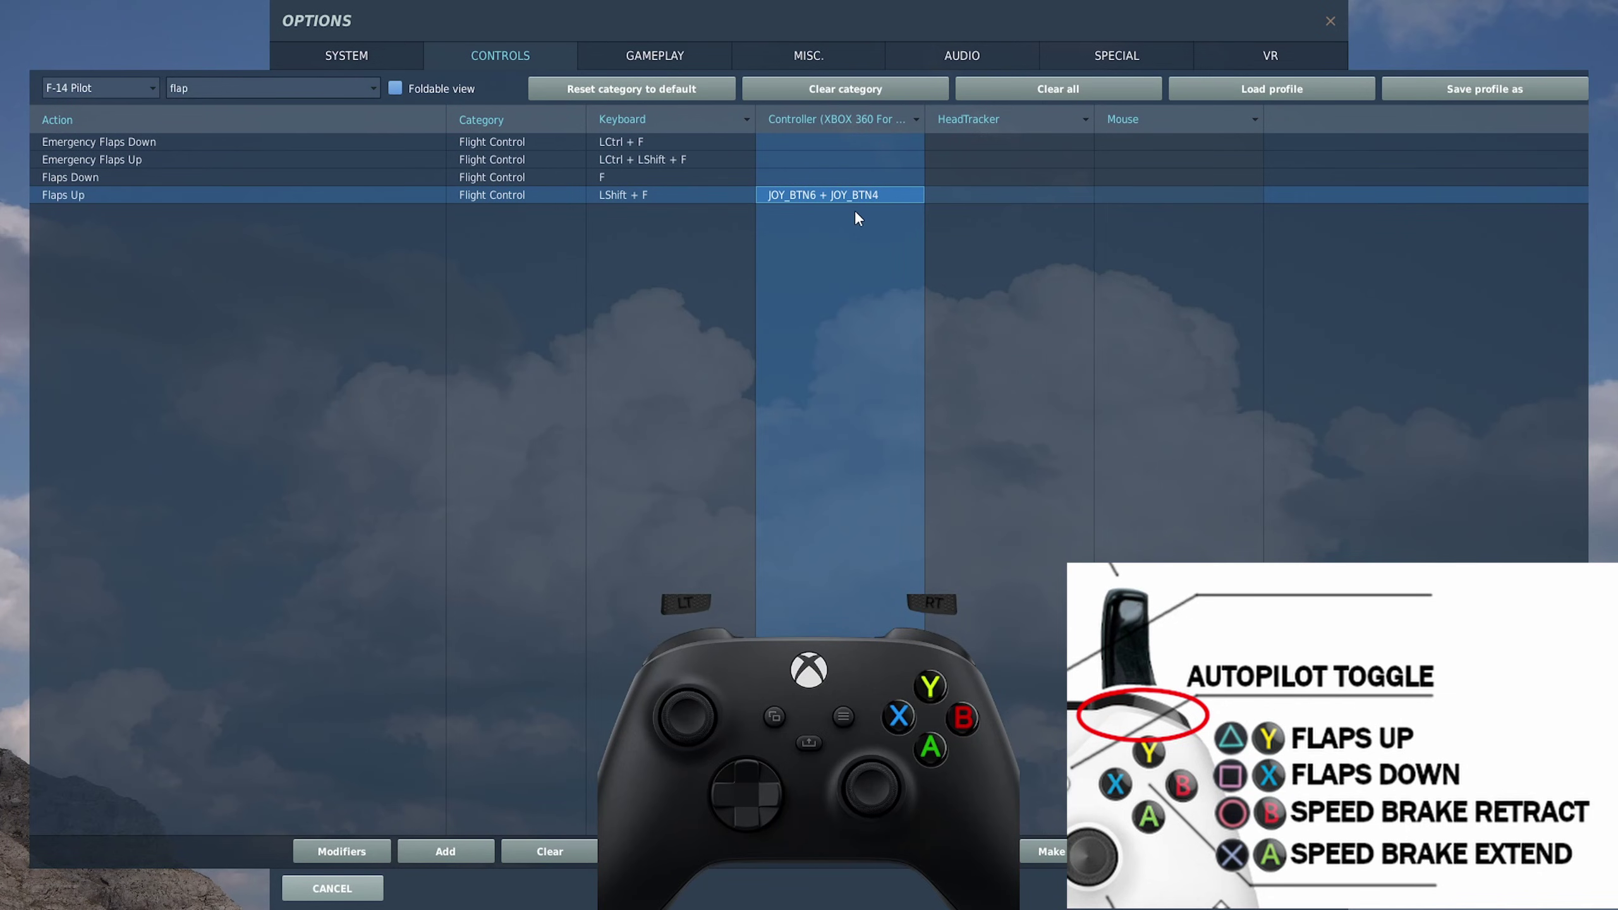
Clear the action search and look up which actions the controller triggers with JOY_BTN4 alone and with JOY_BTN6 + JOY_BTN4
click(373, 88)
click(331, 105)
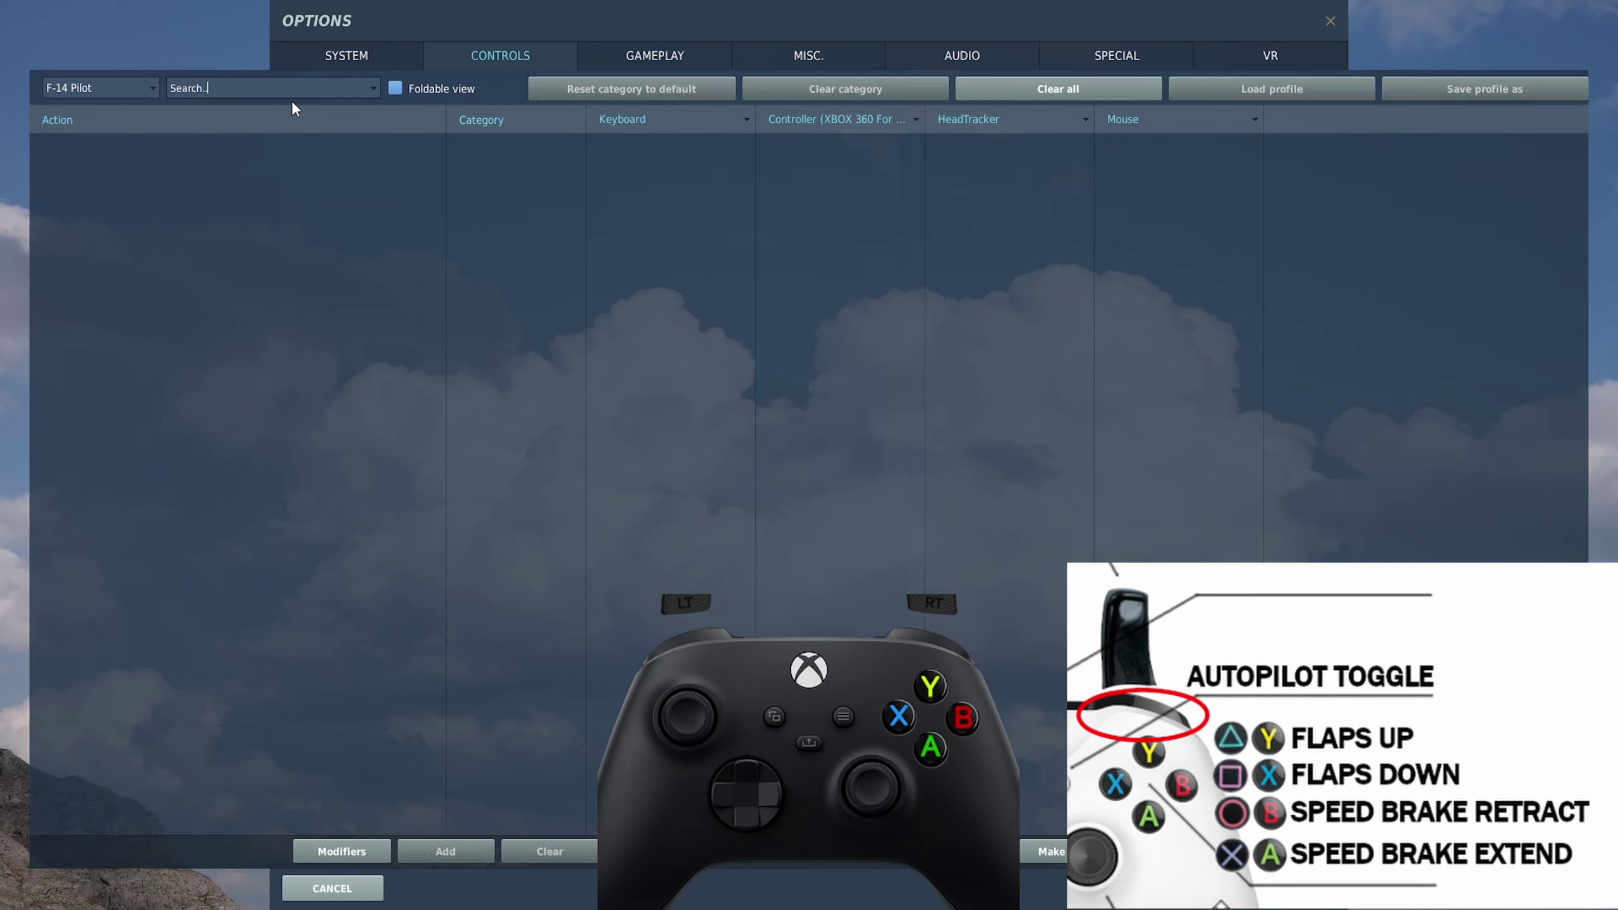
key(BackSpace)
key(BackSpace)
key(BackSpace)
key(BackSpace)
key(BackSpace)
key(BackSpace)
key(BackSpace)
key(BackSpace)
key(BackSpace)
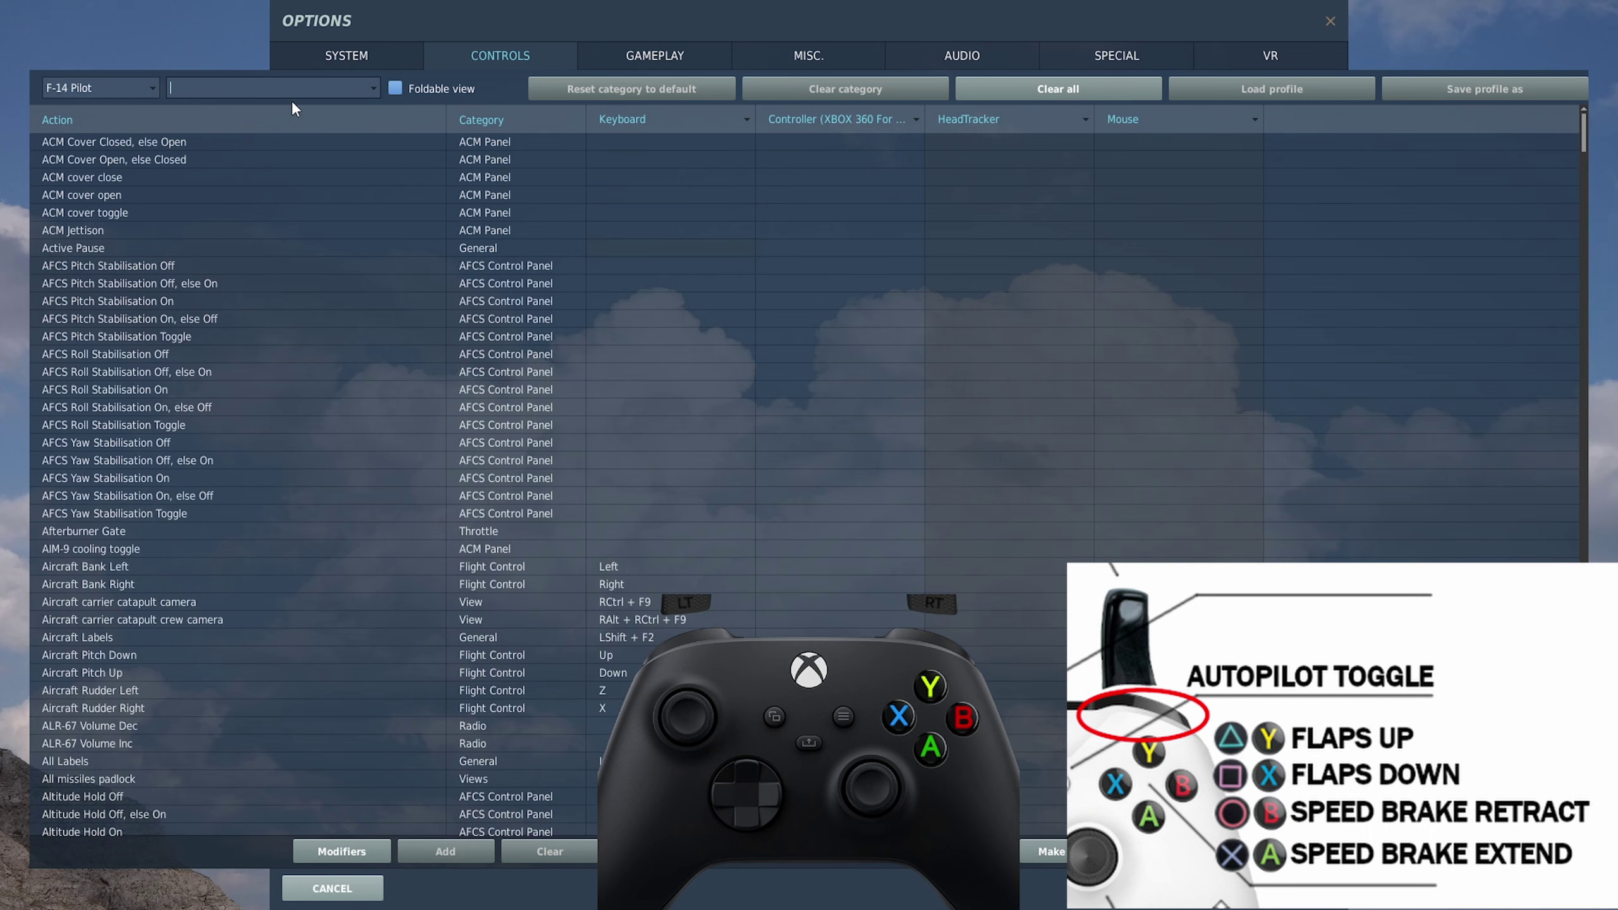
click(824, 215)
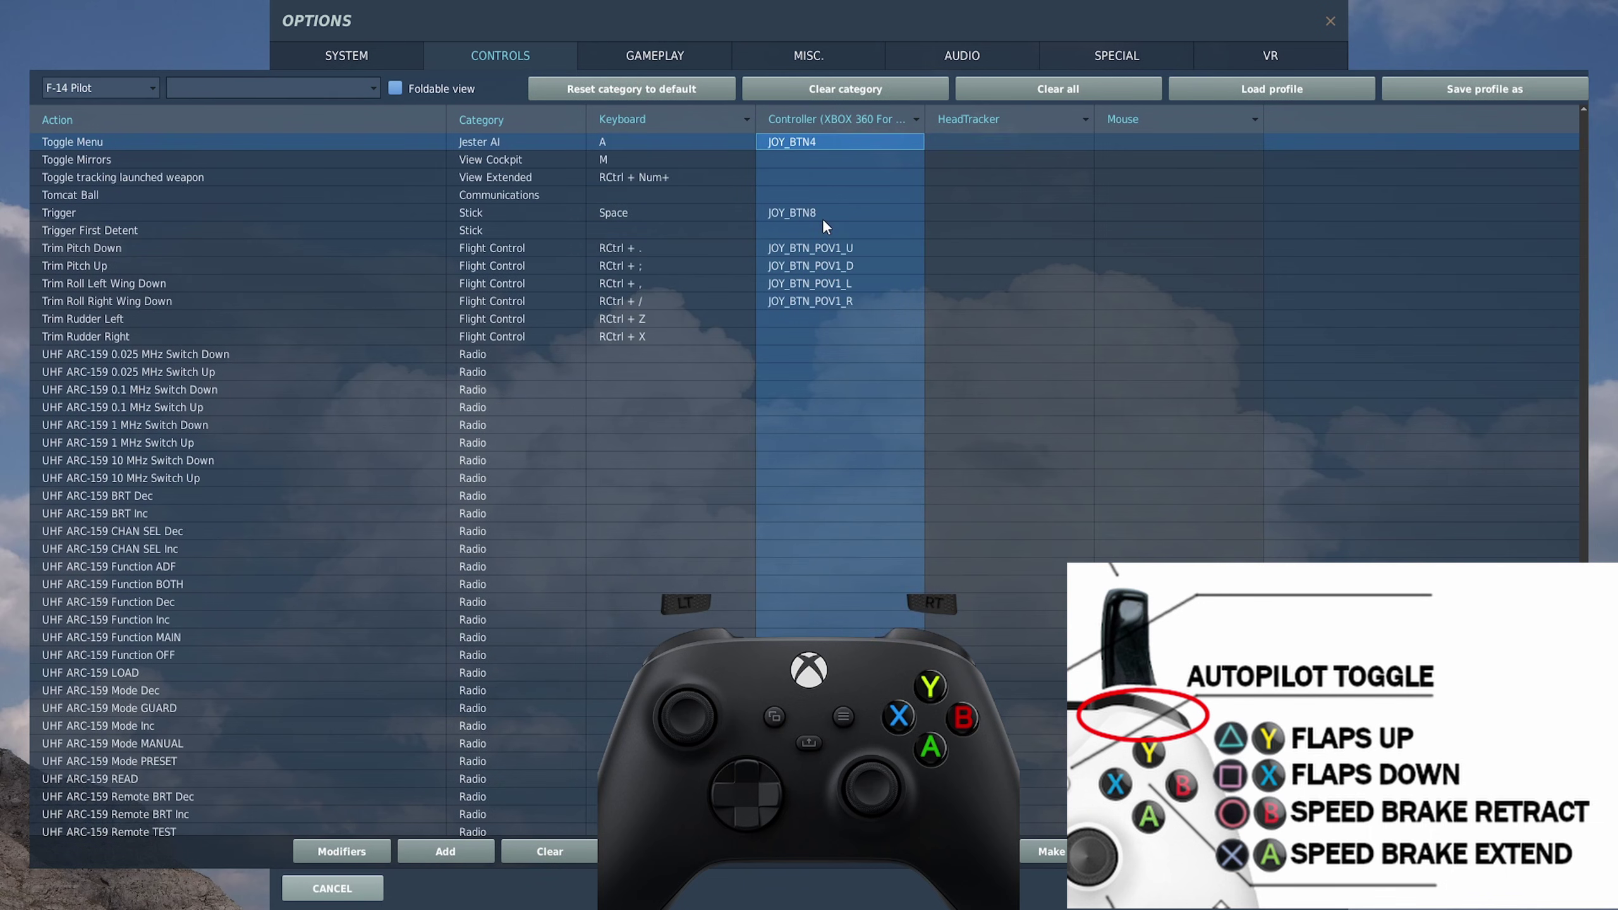
click(748, 129)
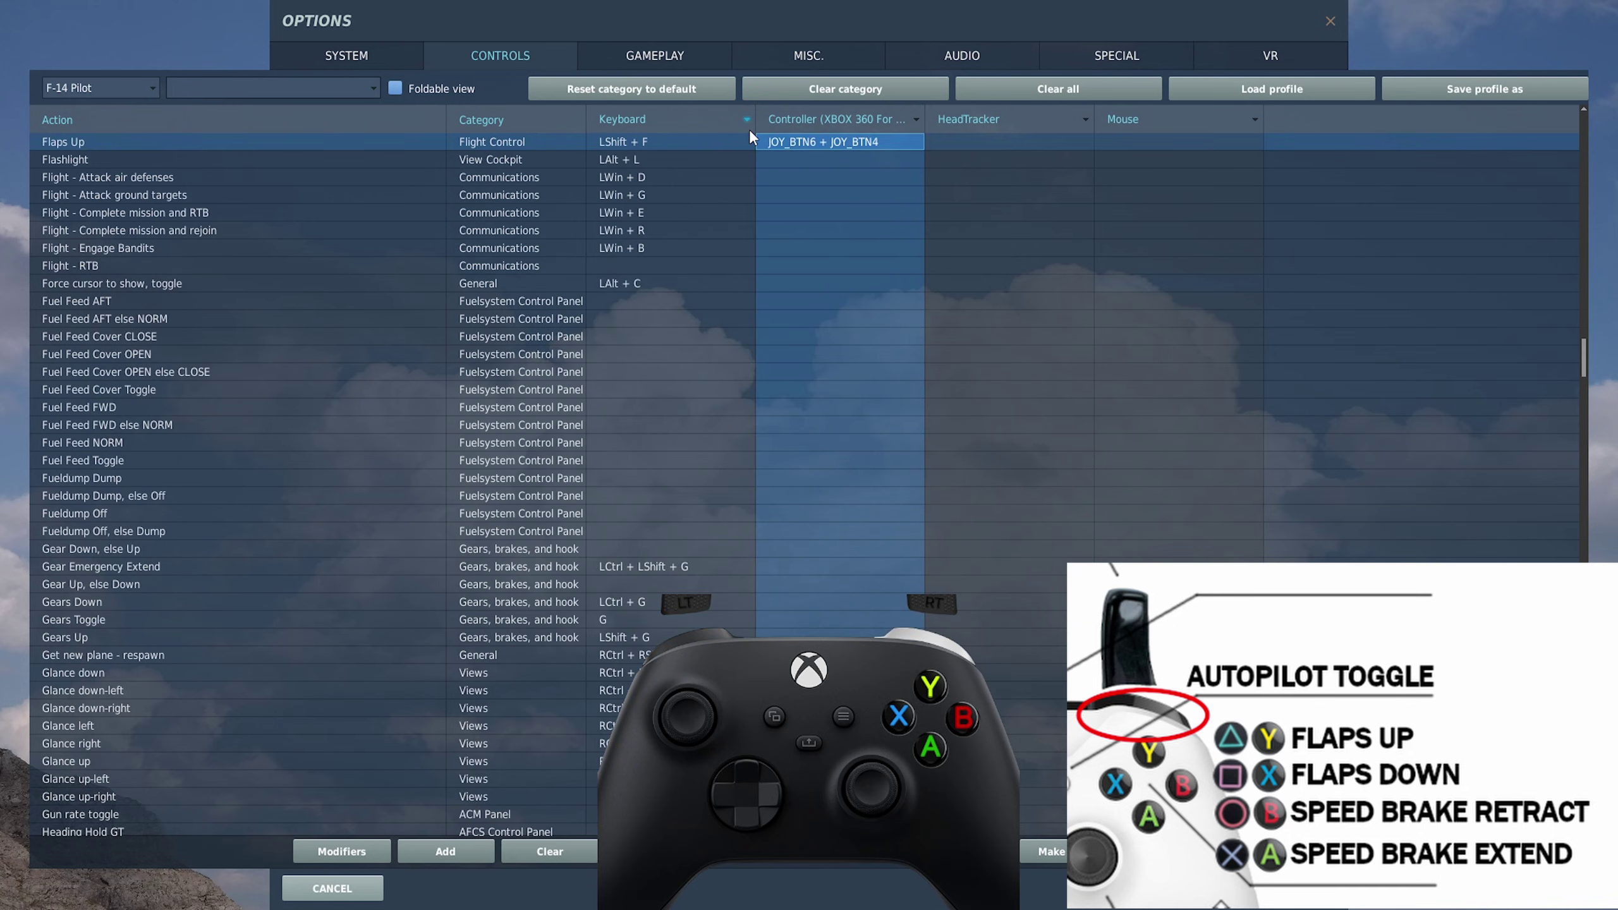
click(748, 129)
Search the actions for "flaps" and bind Flaps Down to JOY_BTN3 with the JOY_BTN6 modifier on the controller
text(flaps)
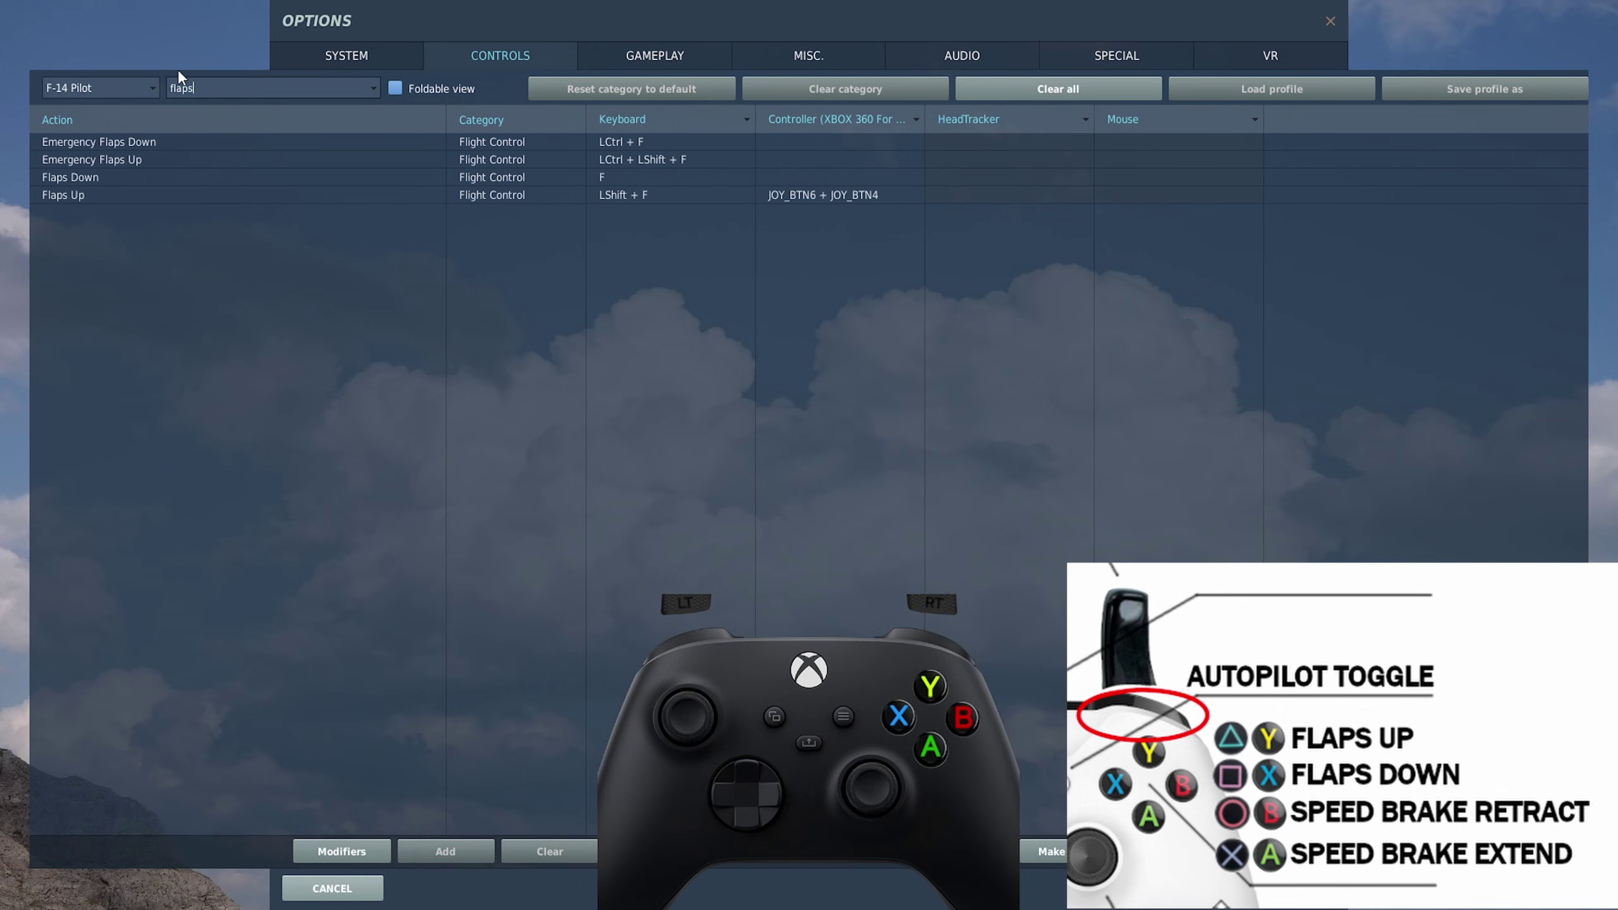
click(841, 183)
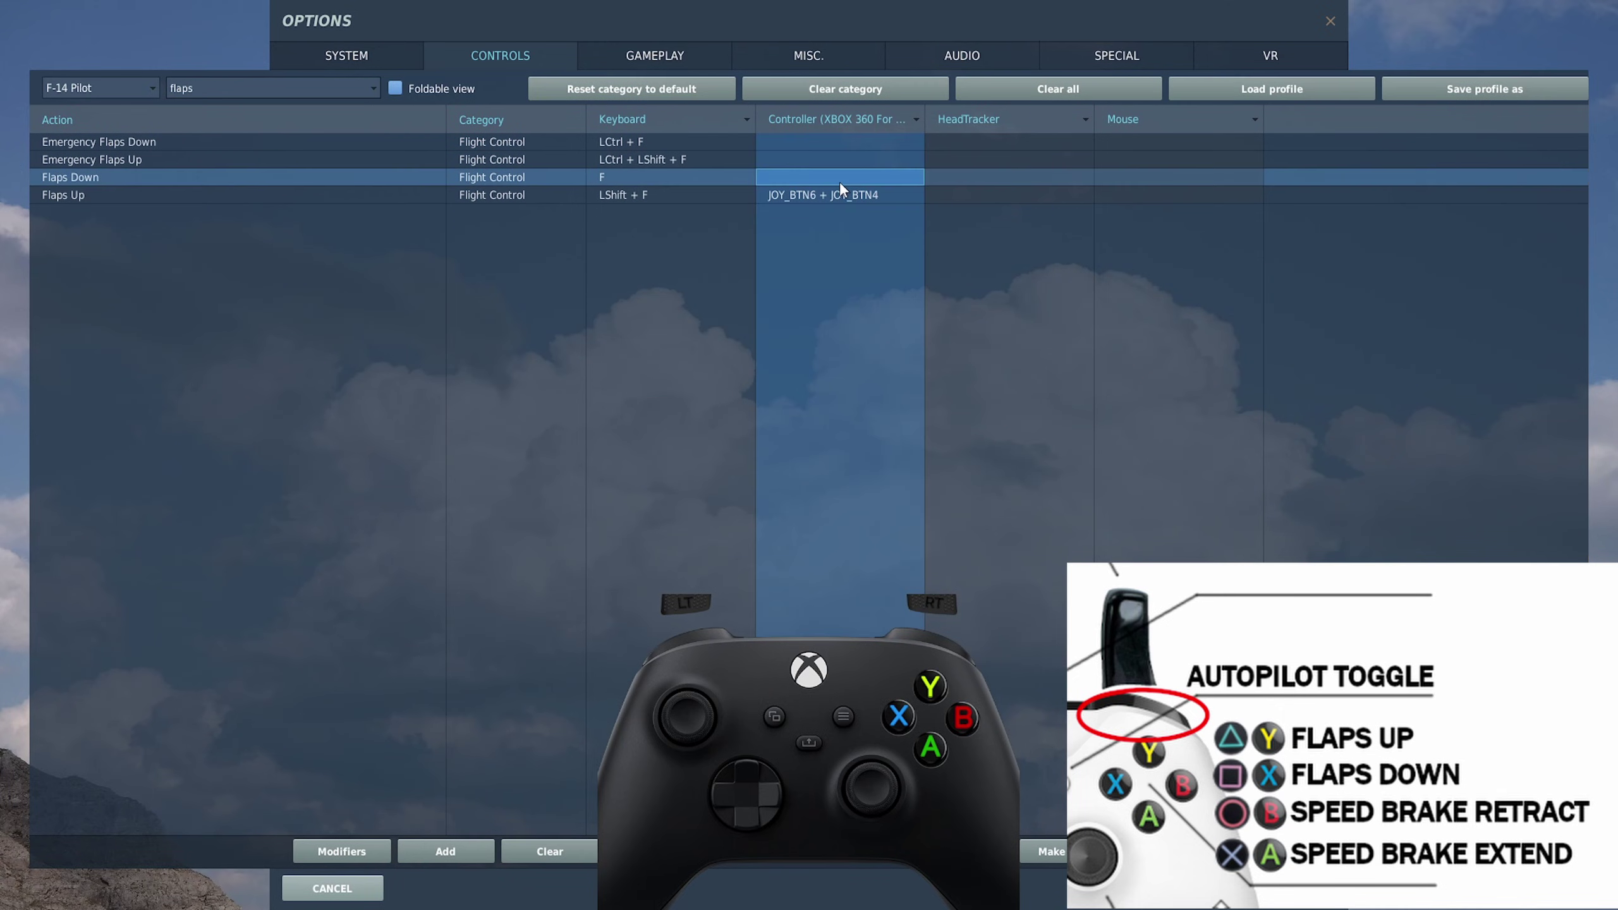
double_click(840, 184)
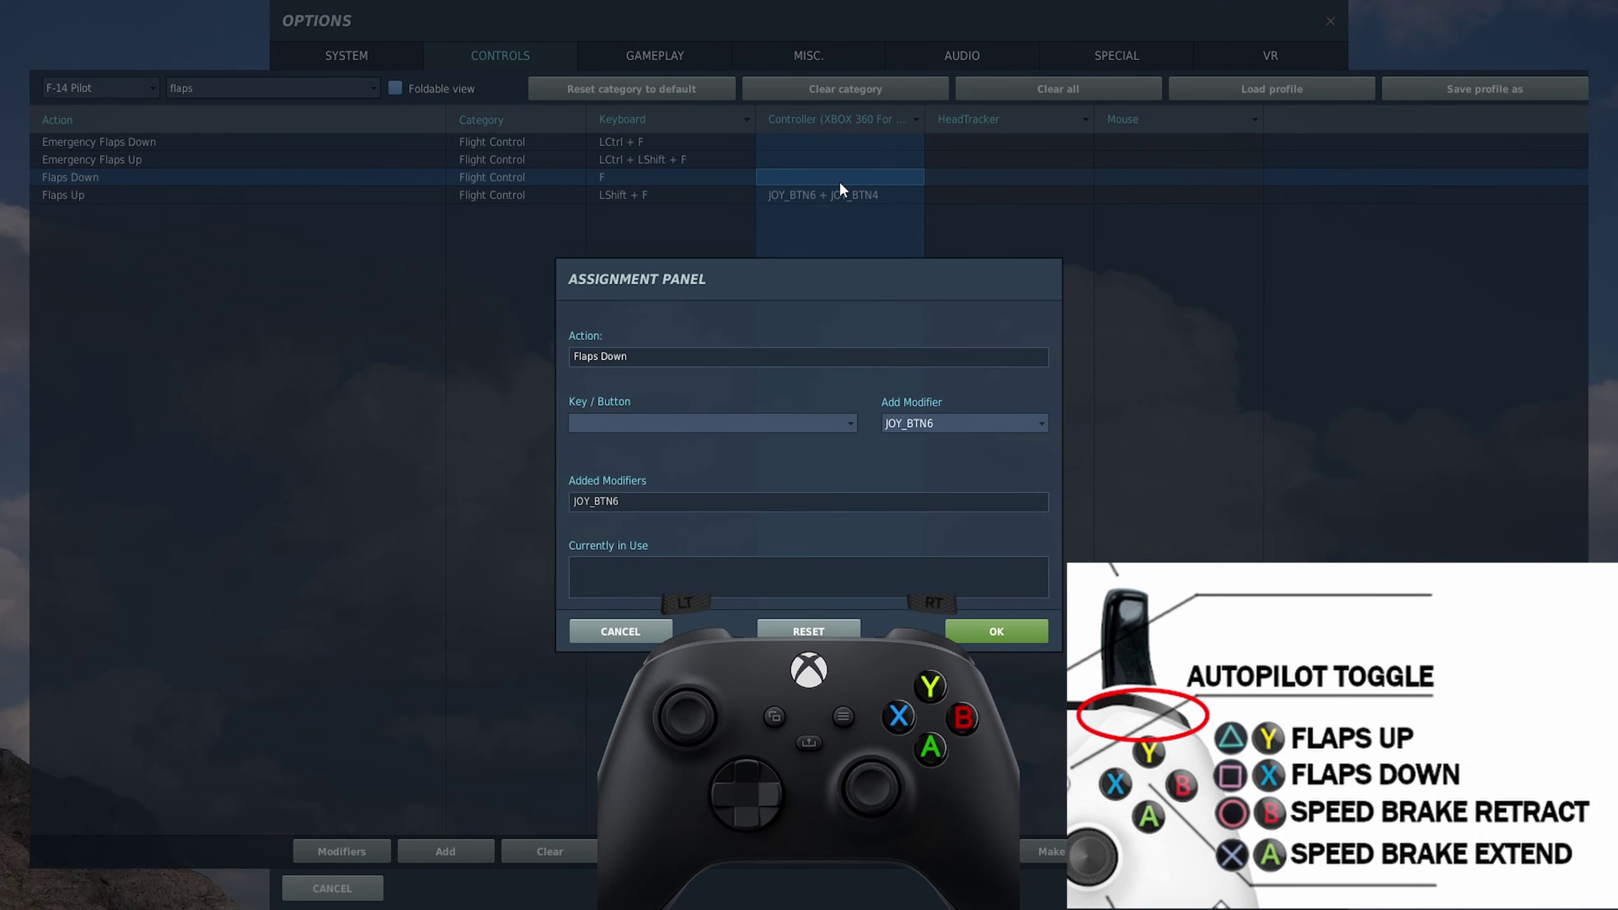
click(977, 631)
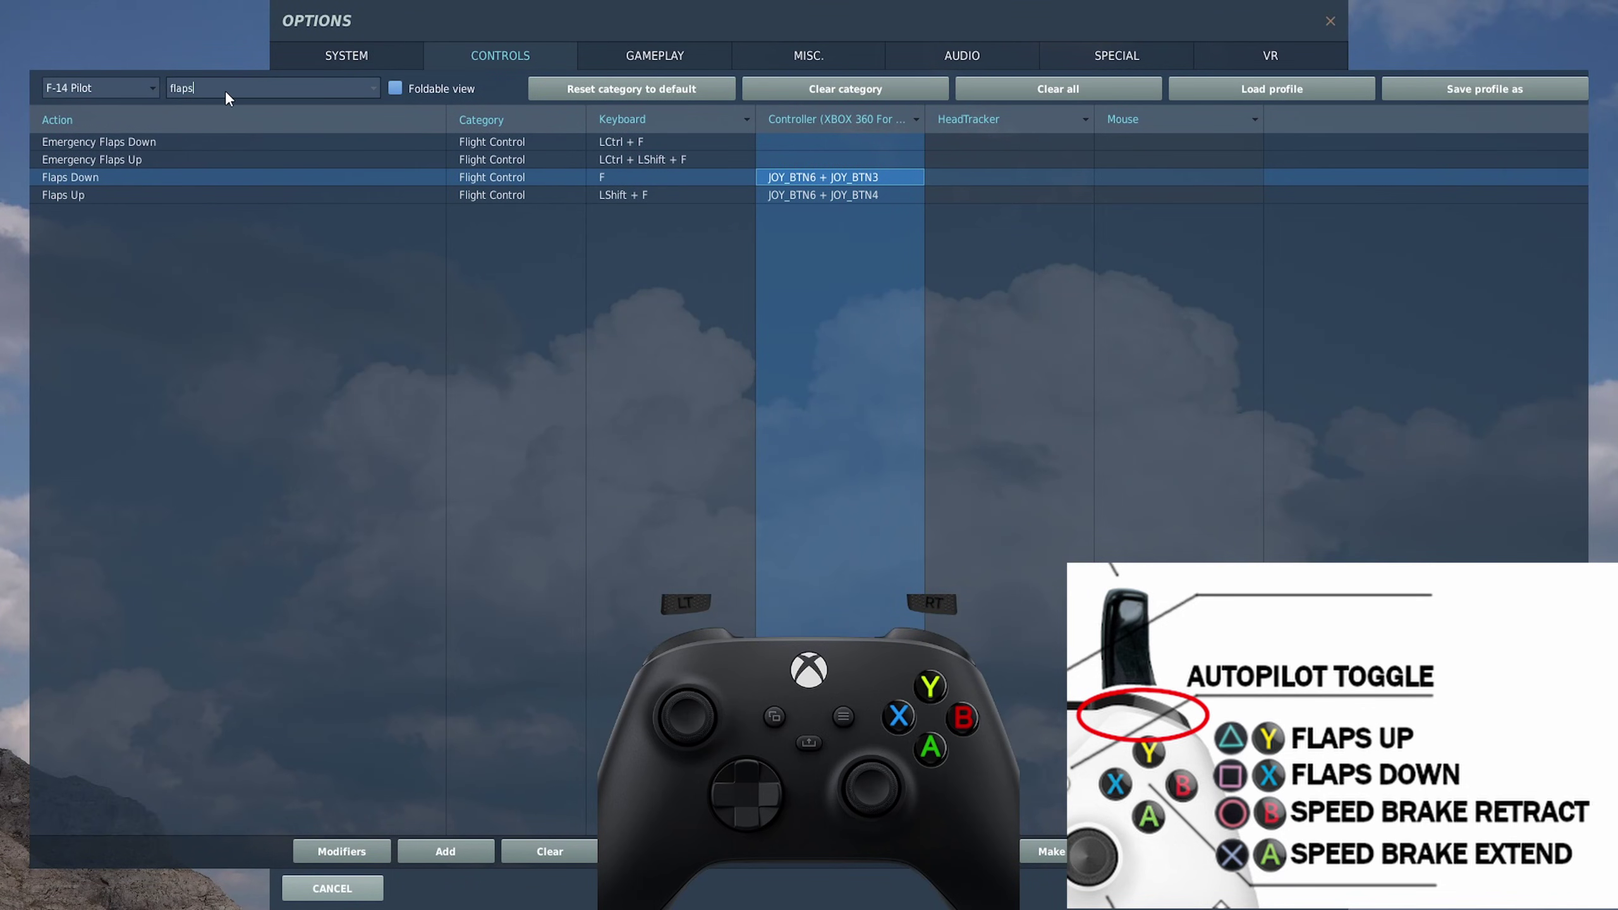
Search the actions for "forc" and bind Force cursor to show, toggle to JOY_BTN6 + JOY_BTN10 on the controller and MOUSE_BTN5 on the mouse
key(BackSpace)
key(BackSpace)
key(BackSpace)
key(BackSpace)
key(BackSpace)
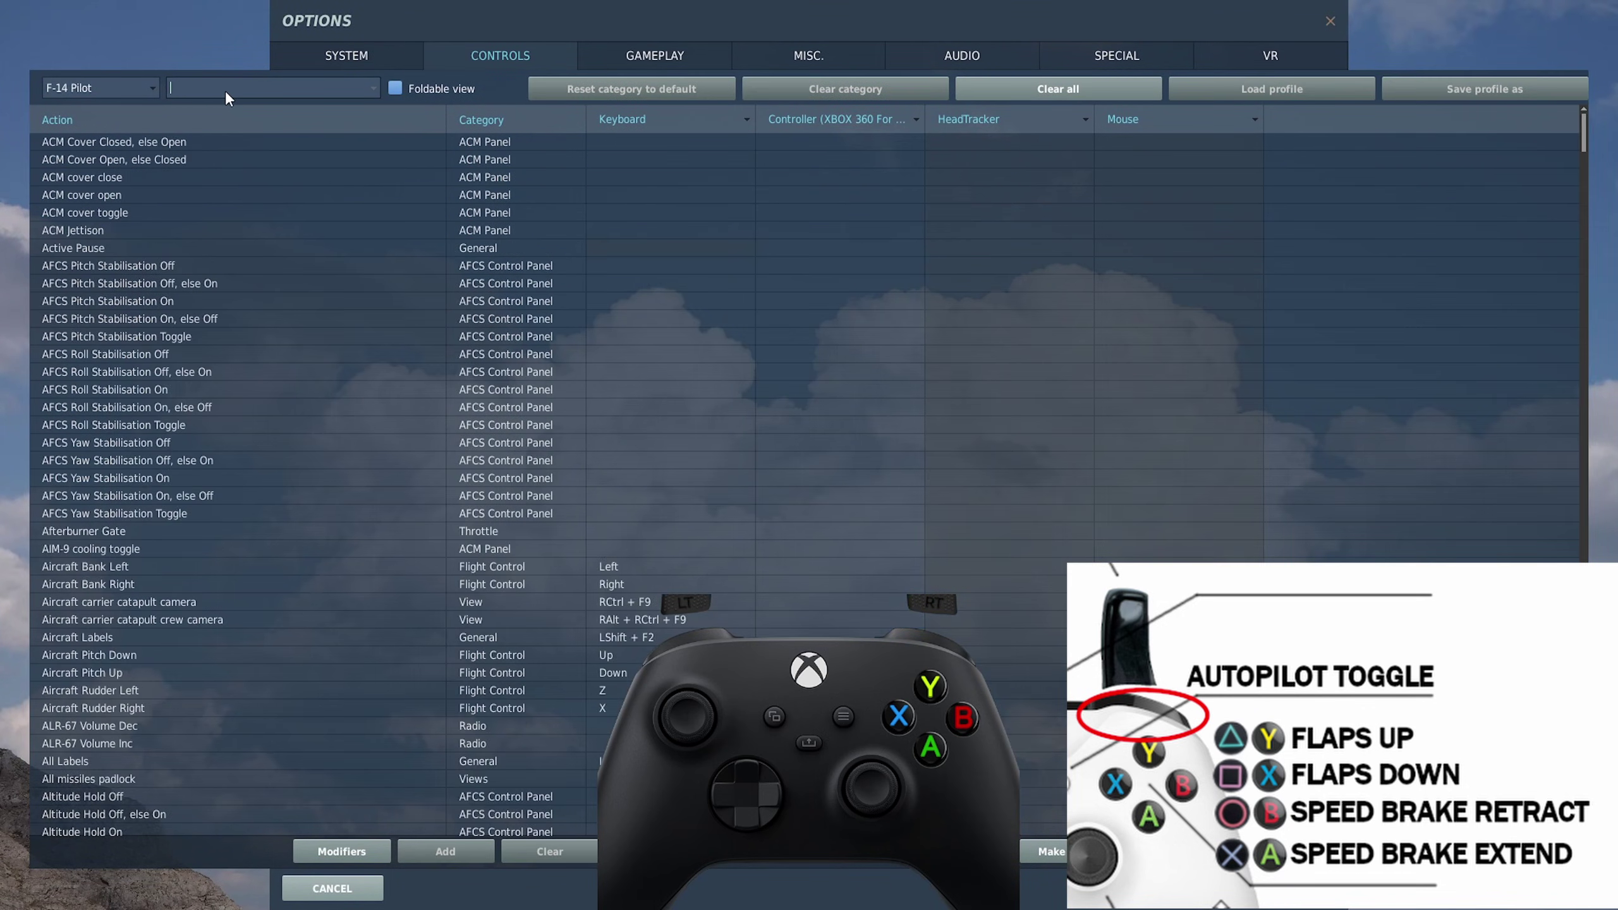
text(forc)
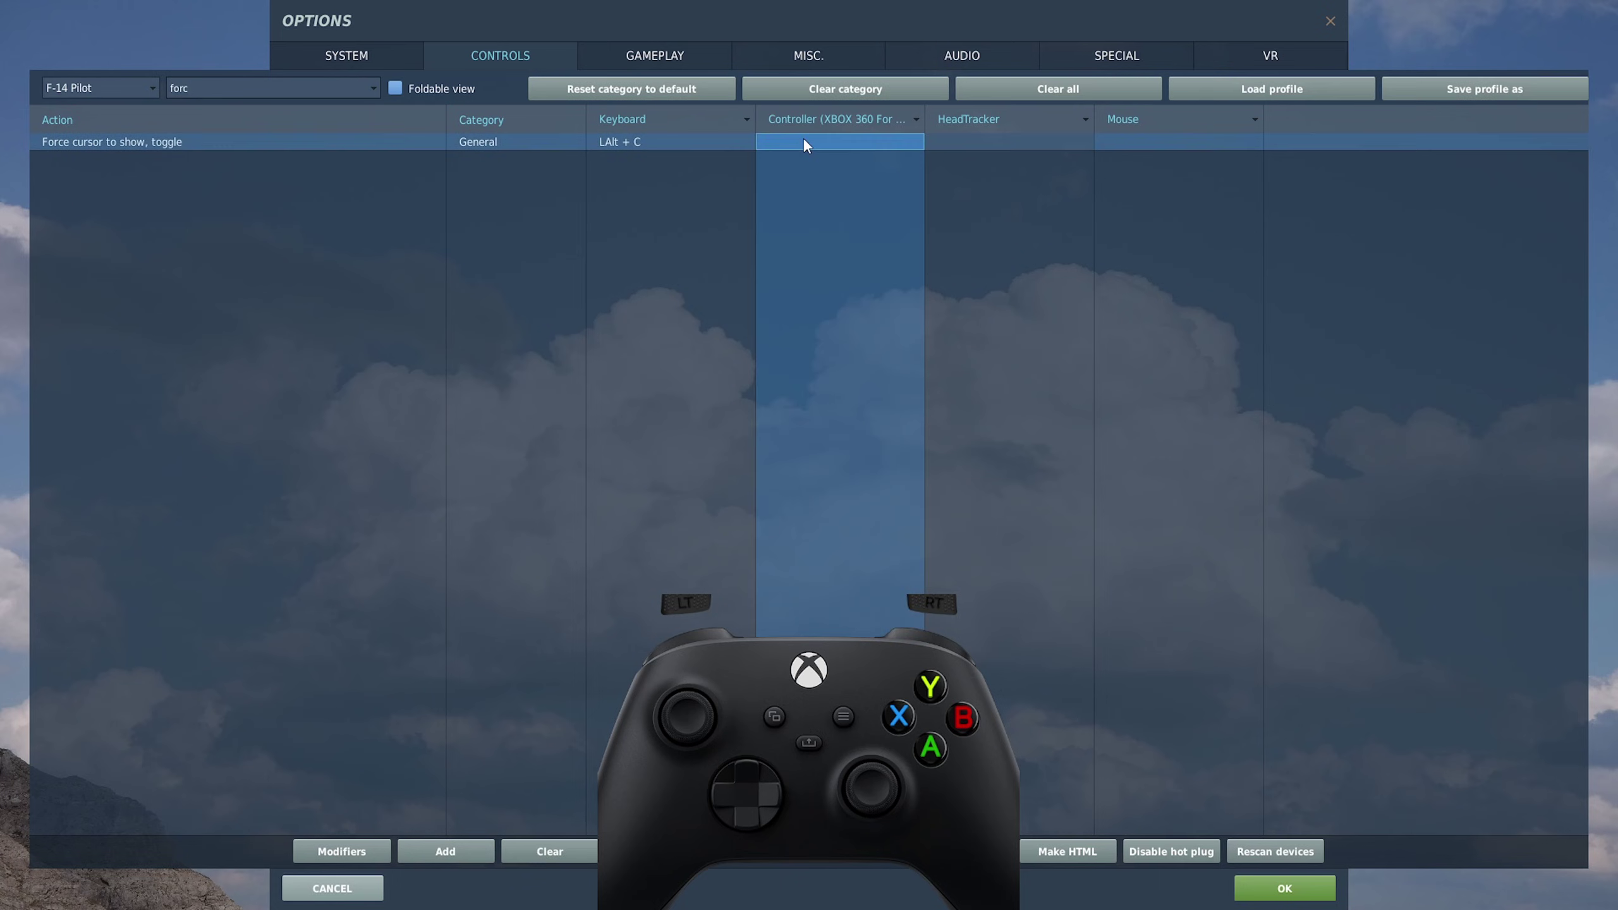
double_click(804, 143)
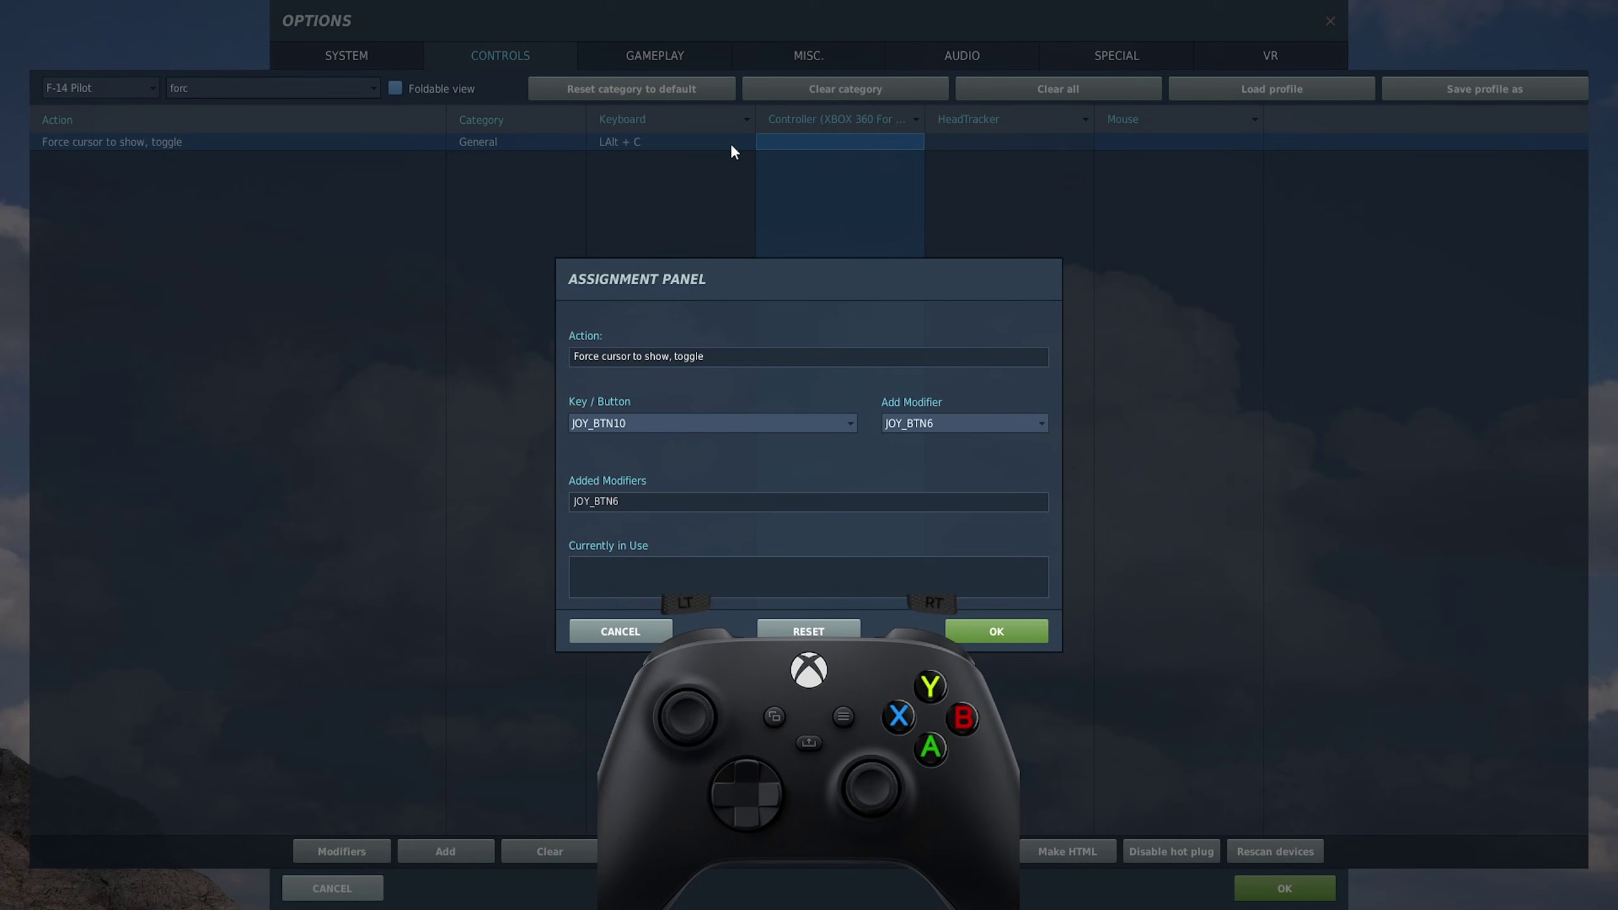
click(988, 635)
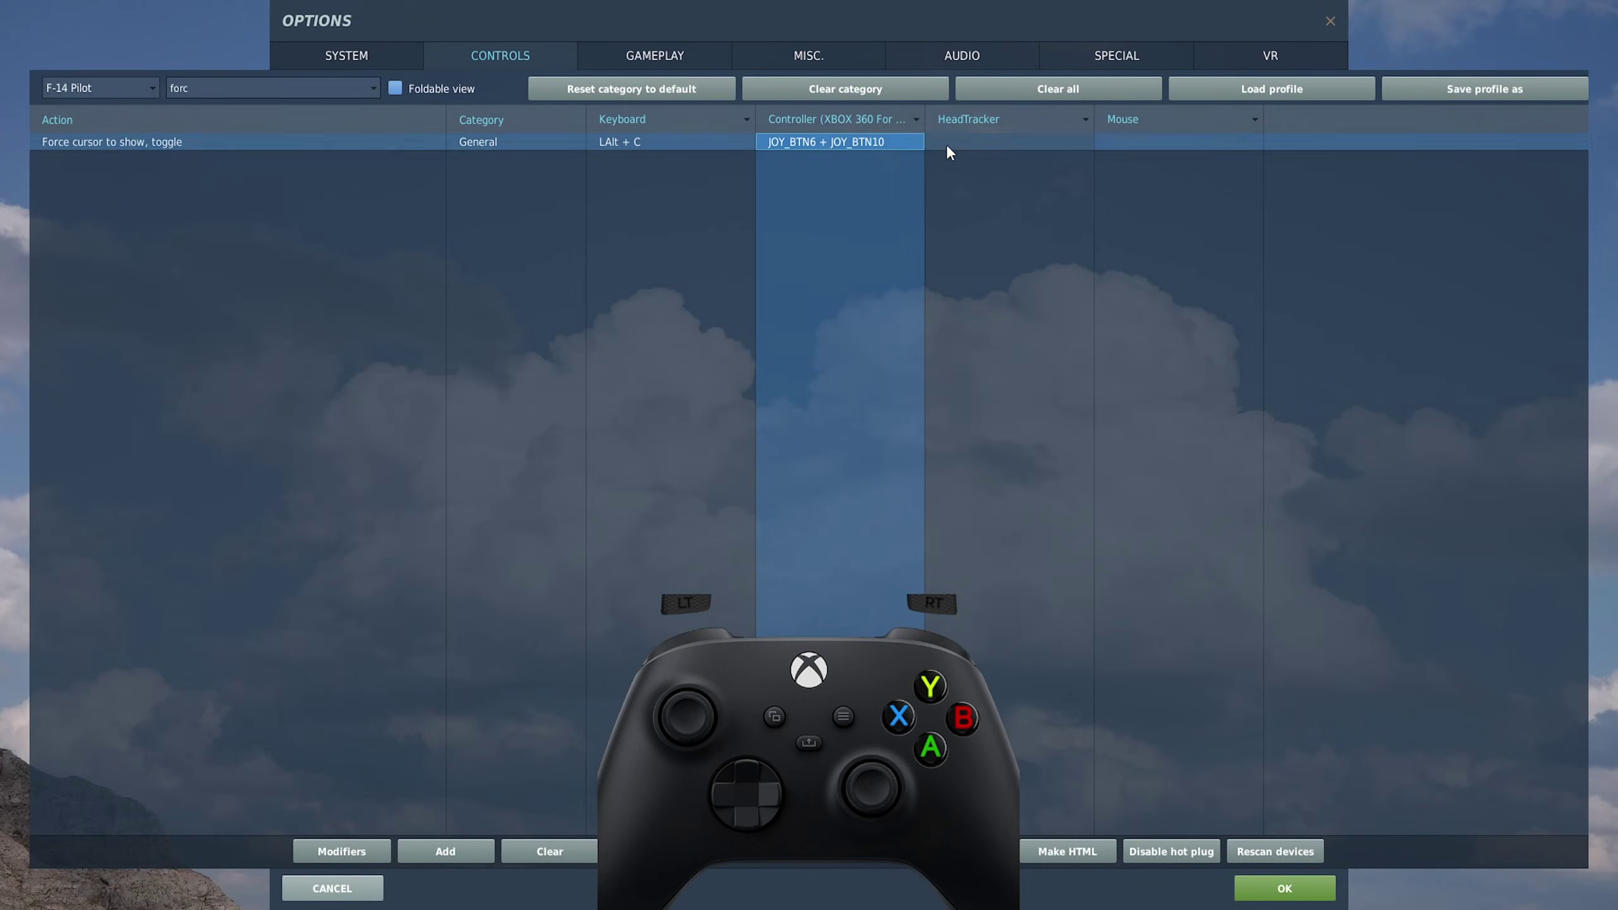
double_click(1143, 142)
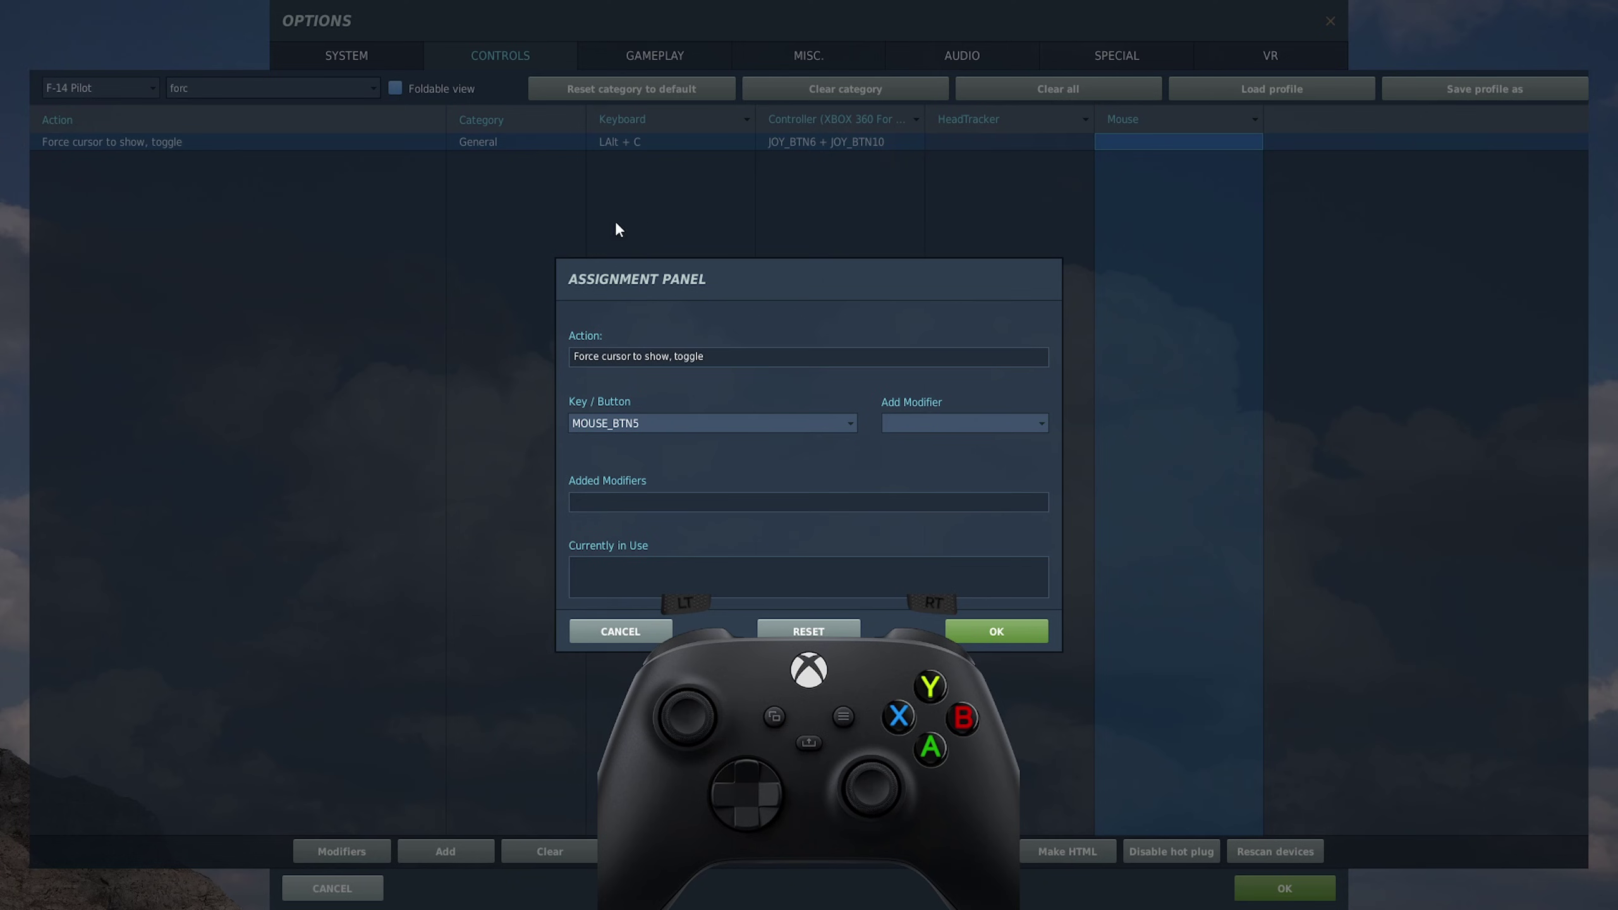
click(1019, 631)
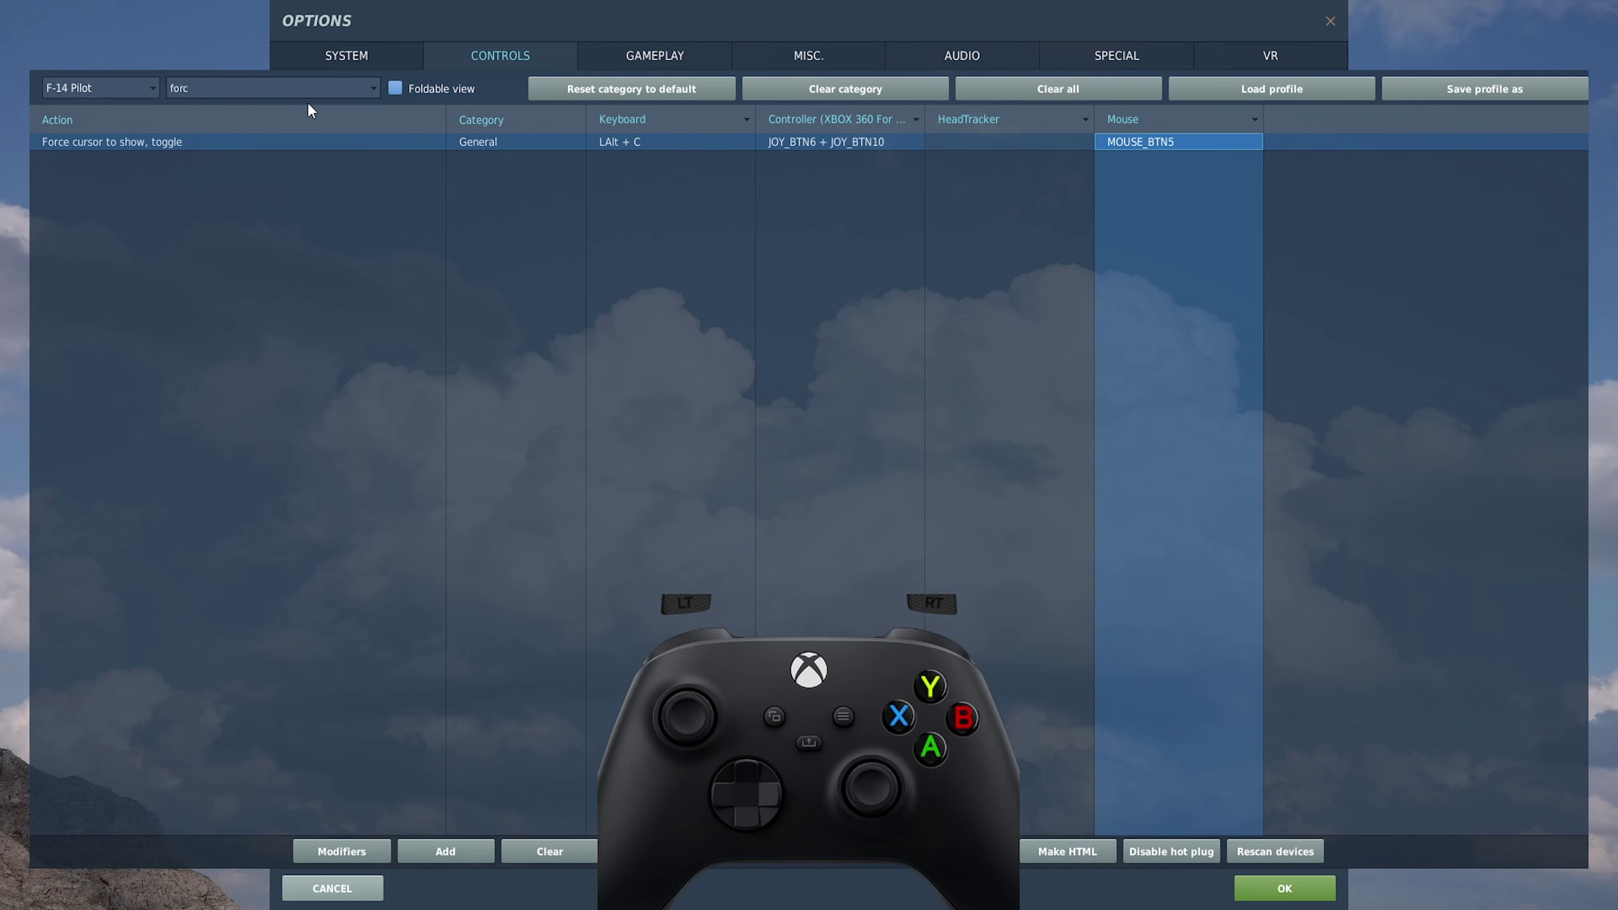
Filter the actions to Axis Commands and review the axis assignments for the controller and mouse
click(374, 88)
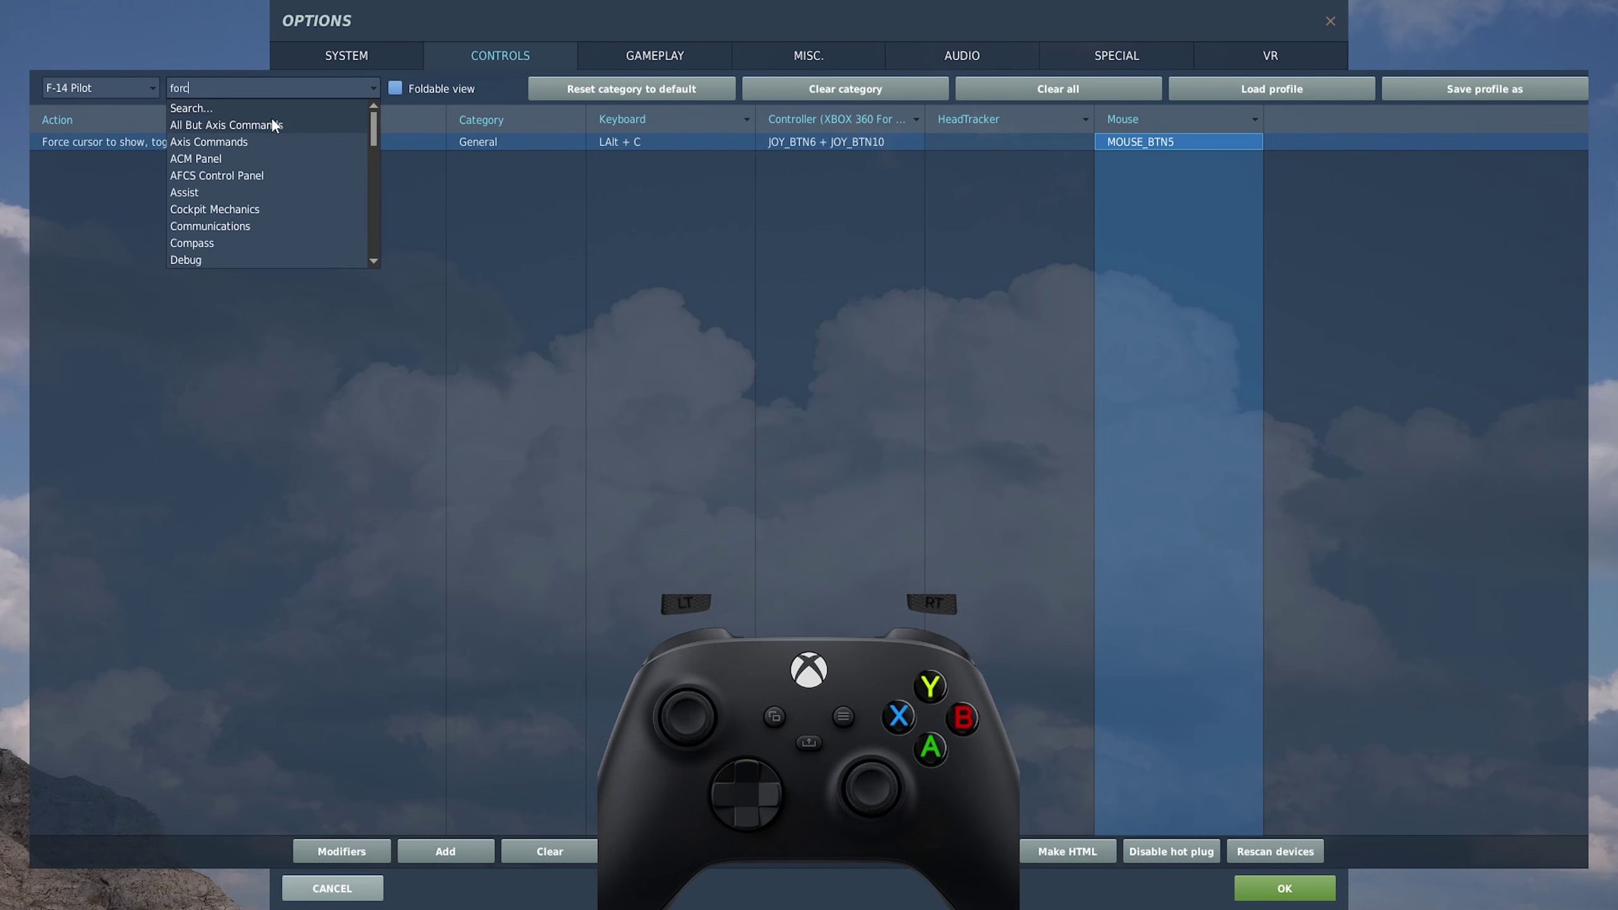
click(263, 142)
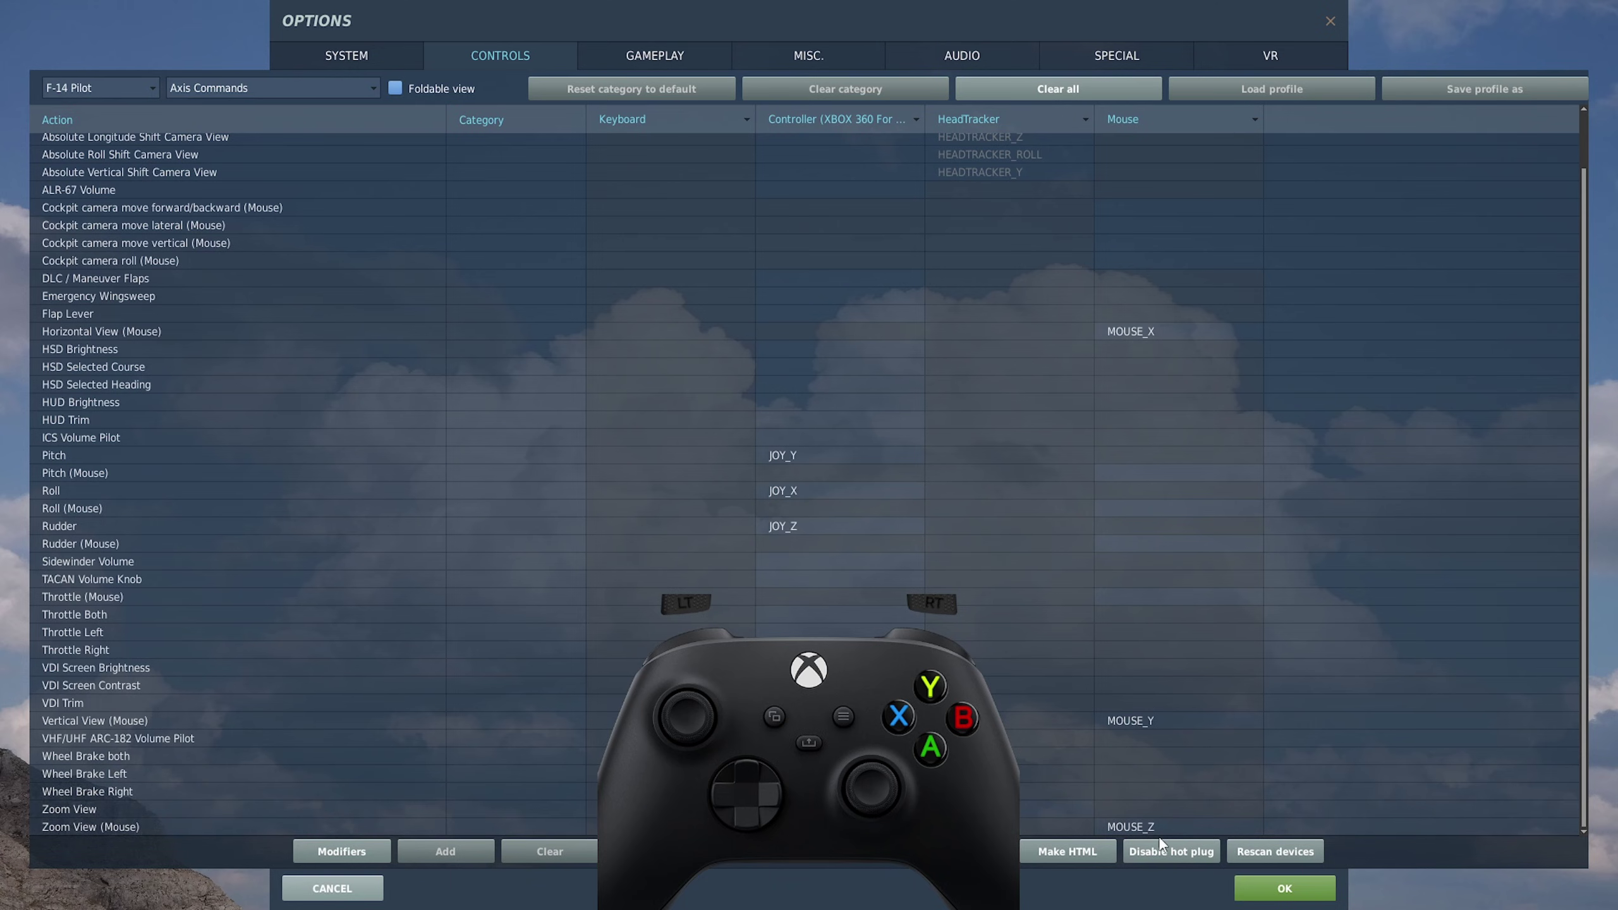
scroll(1145, 829, up, 3)
scroll(1136, 792, down, 3)
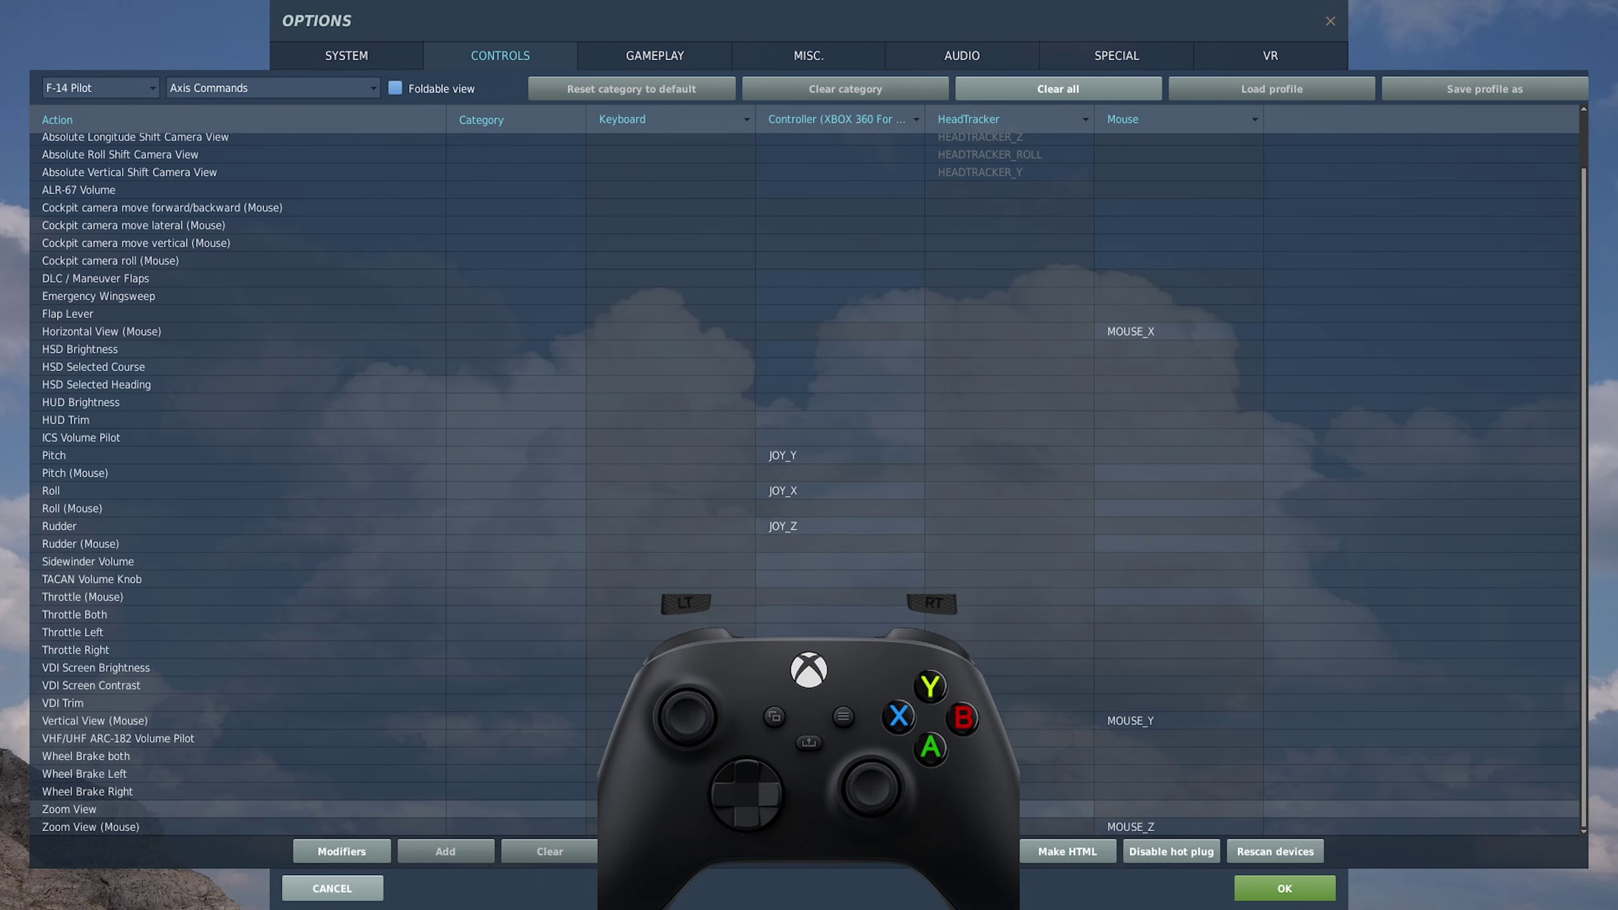
Bind the Zoom View axis to JOY_Z with the JOY_BTN5 modifier on the controller
double_click(840, 809)
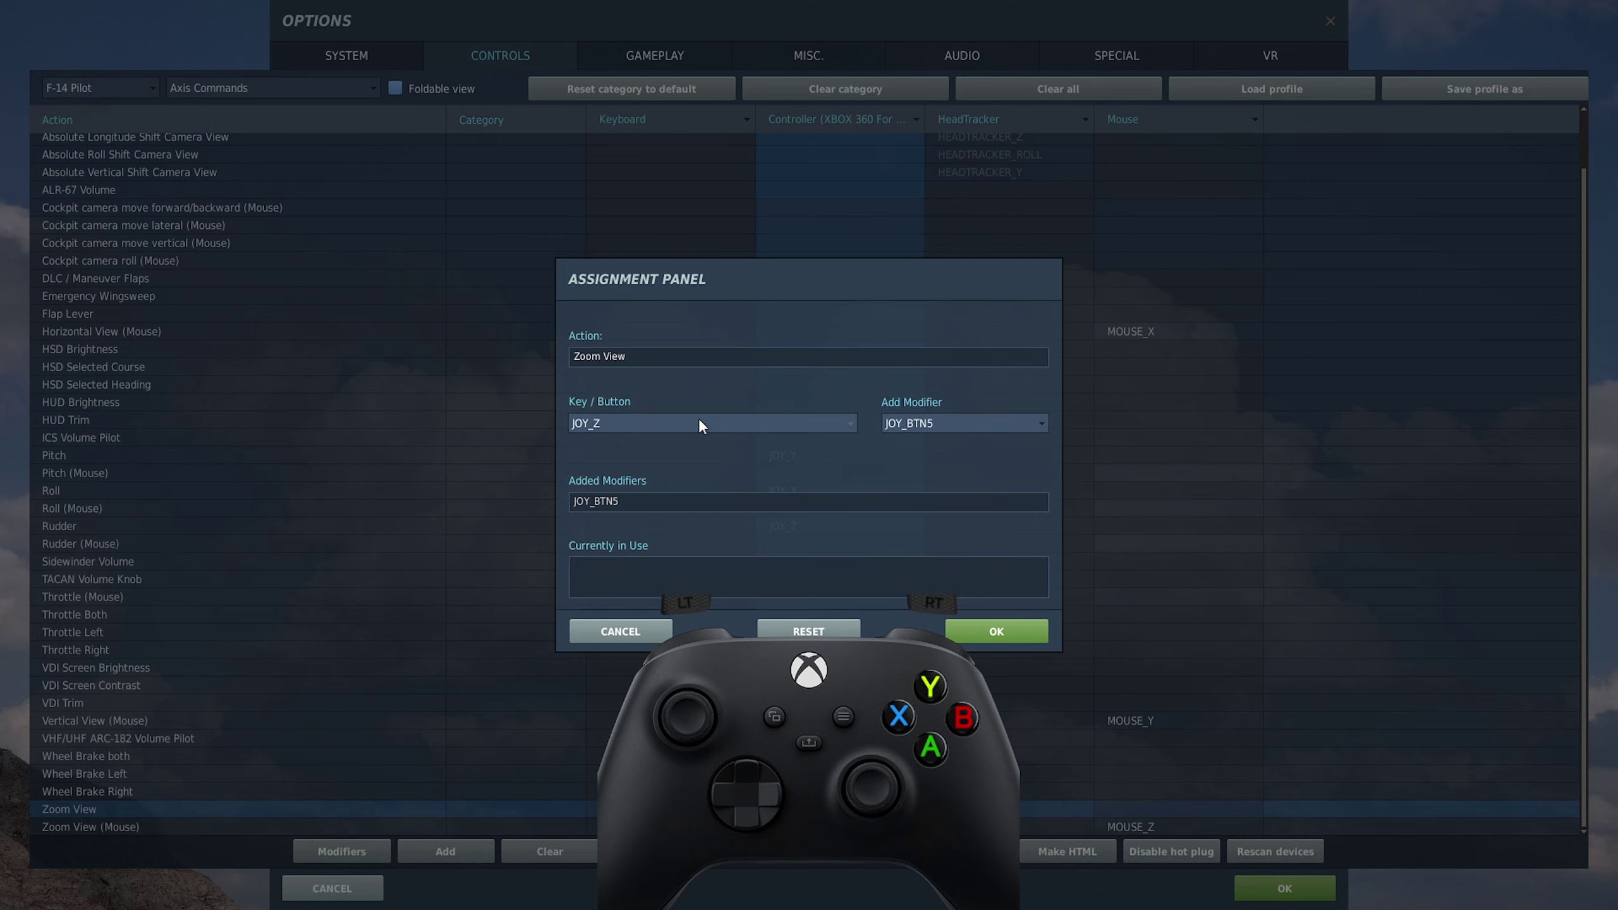
click(985, 630)
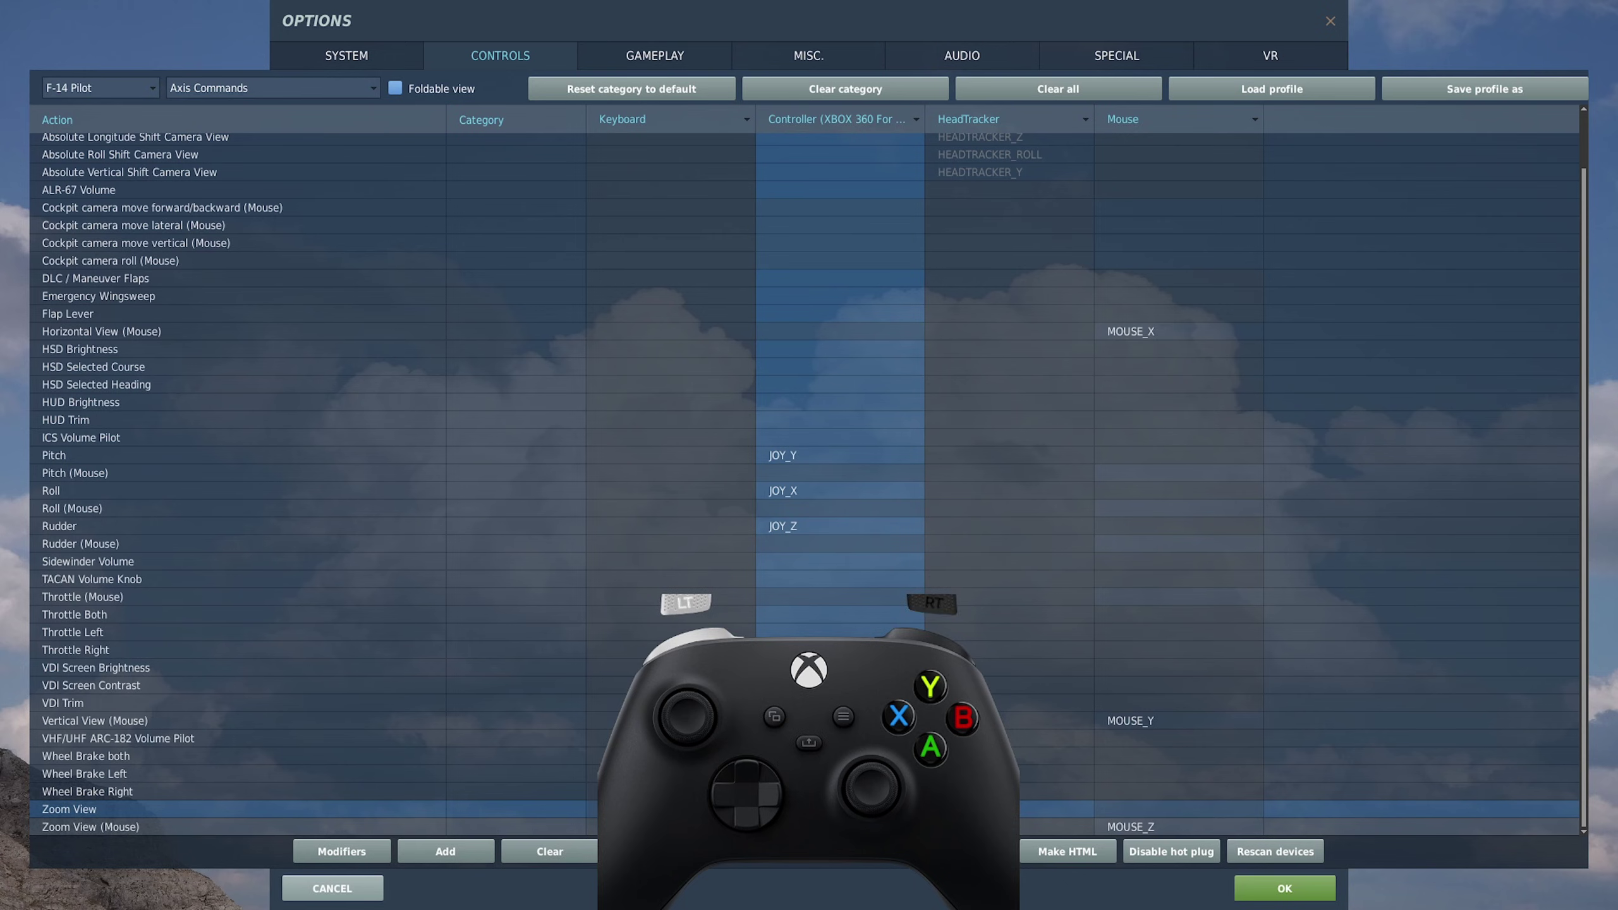
click(91, 827)
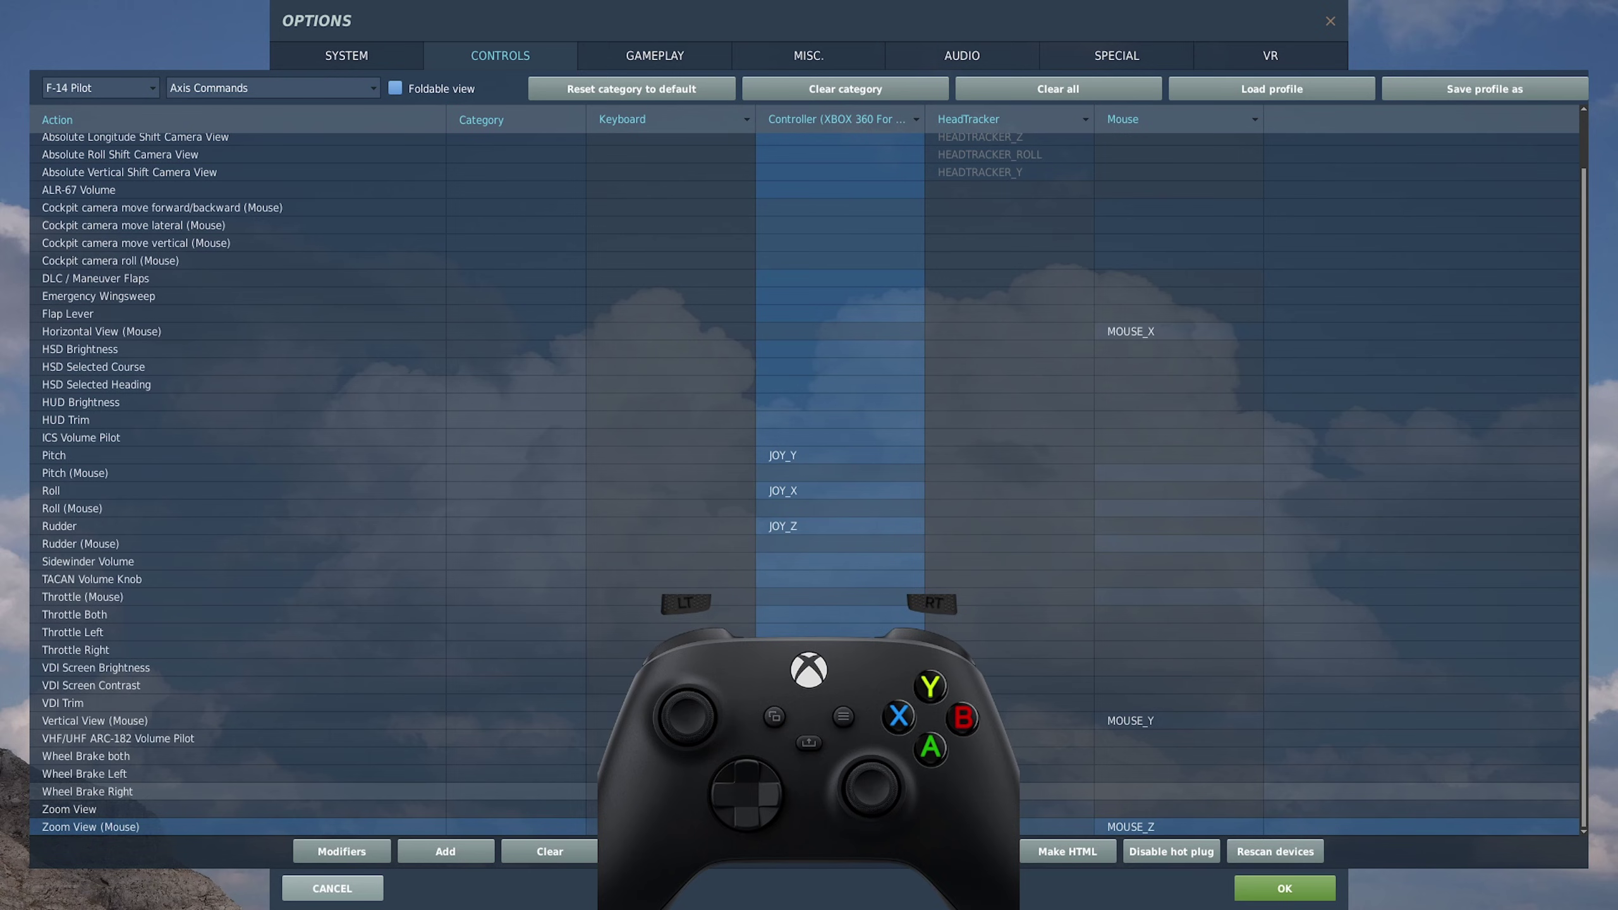
Search the actions for "night", bind Night Vision Goggles to JOY_BTN4 with modifiers JOY_BTN5 + JOY_BTN6 on the controller, and save the options
click(269, 88)
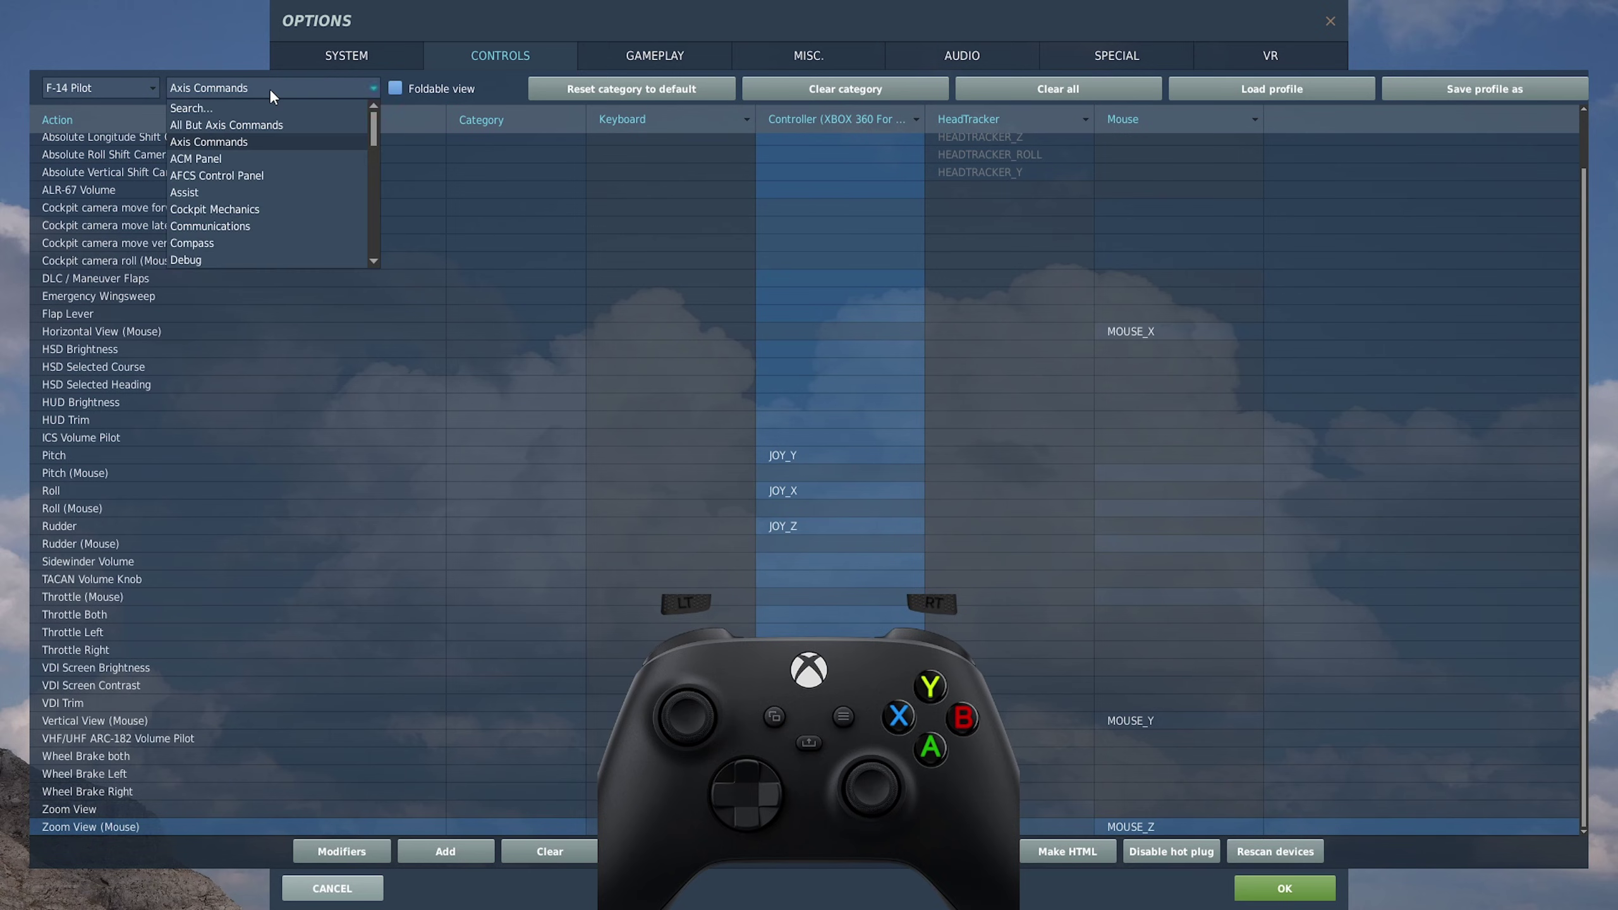
click(264, 106)
text(night)
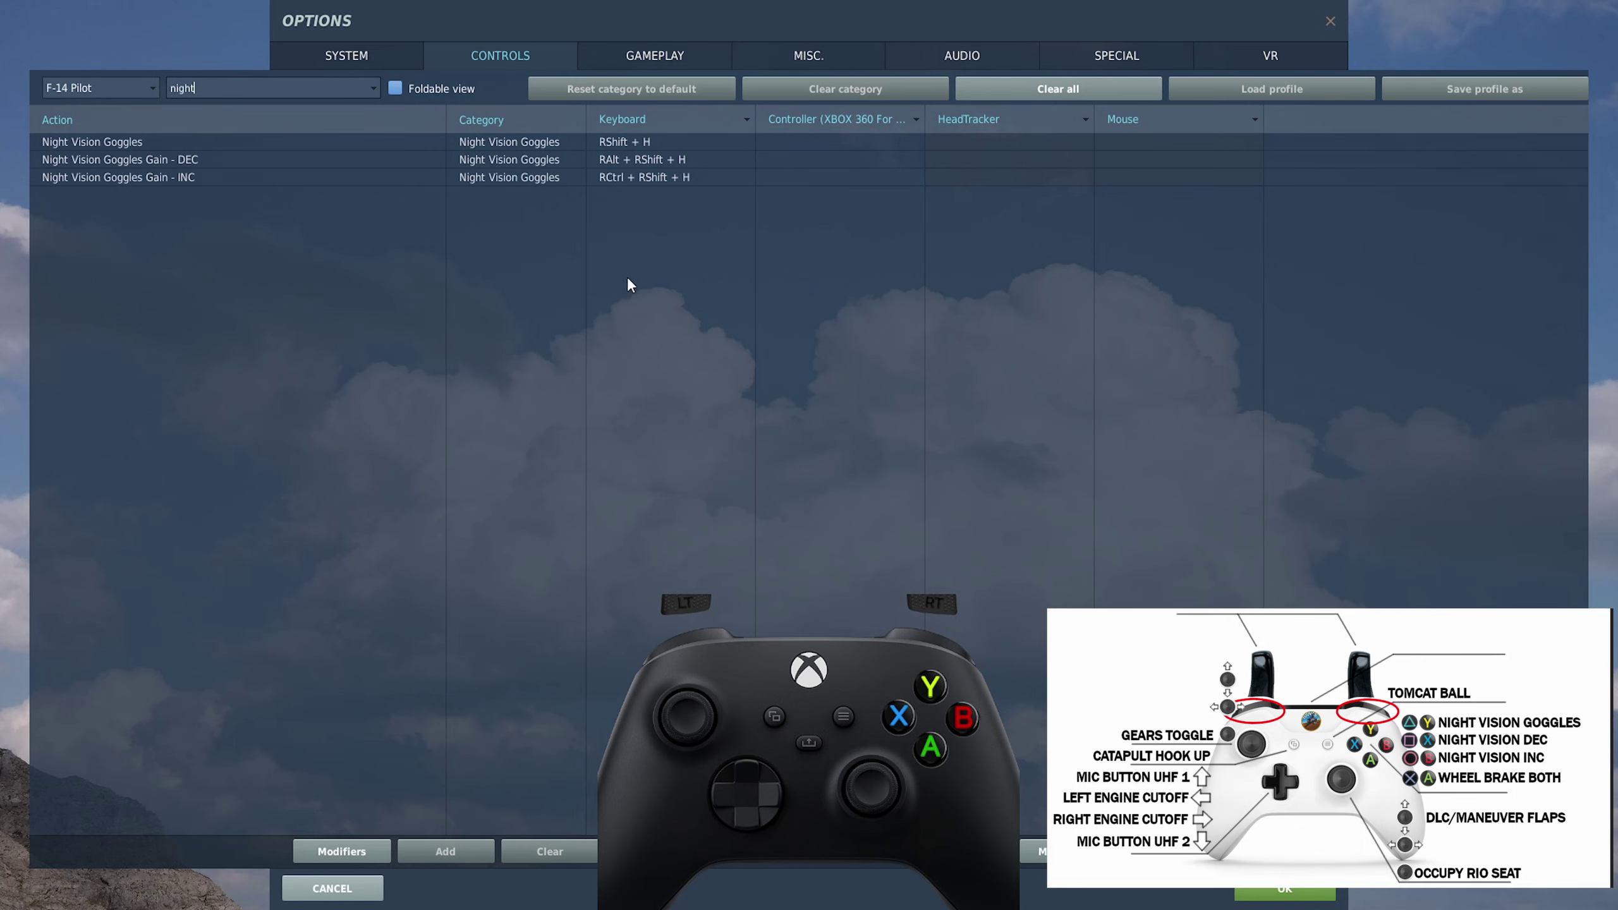
click(880, 144)
double_click(880, 144)
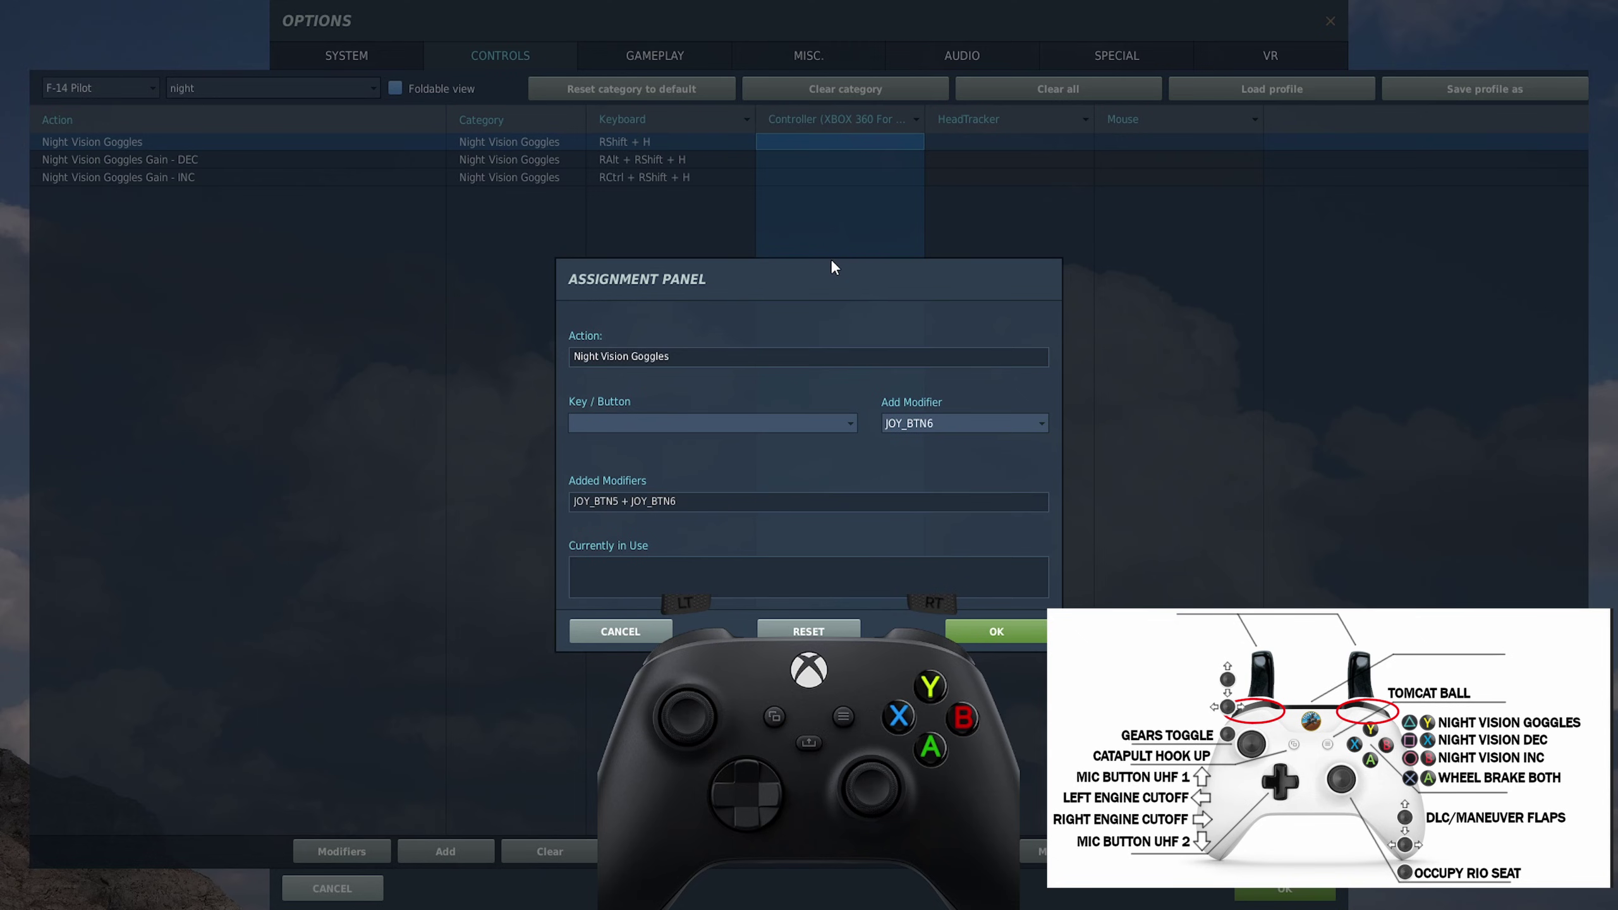
click(660, 423)
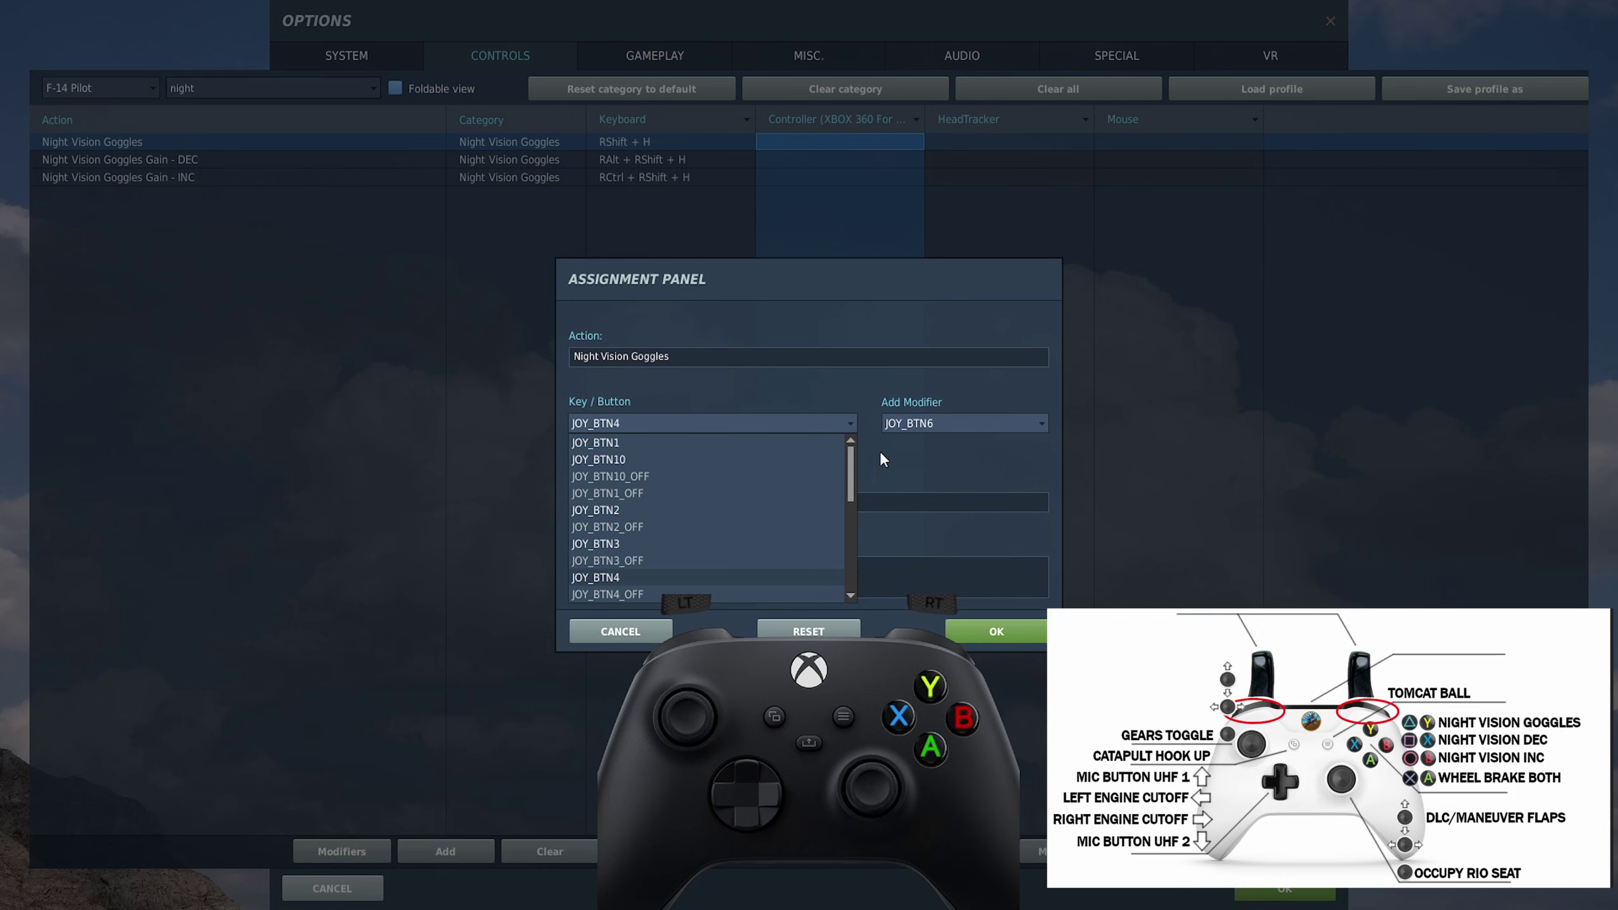
click(994, 632)
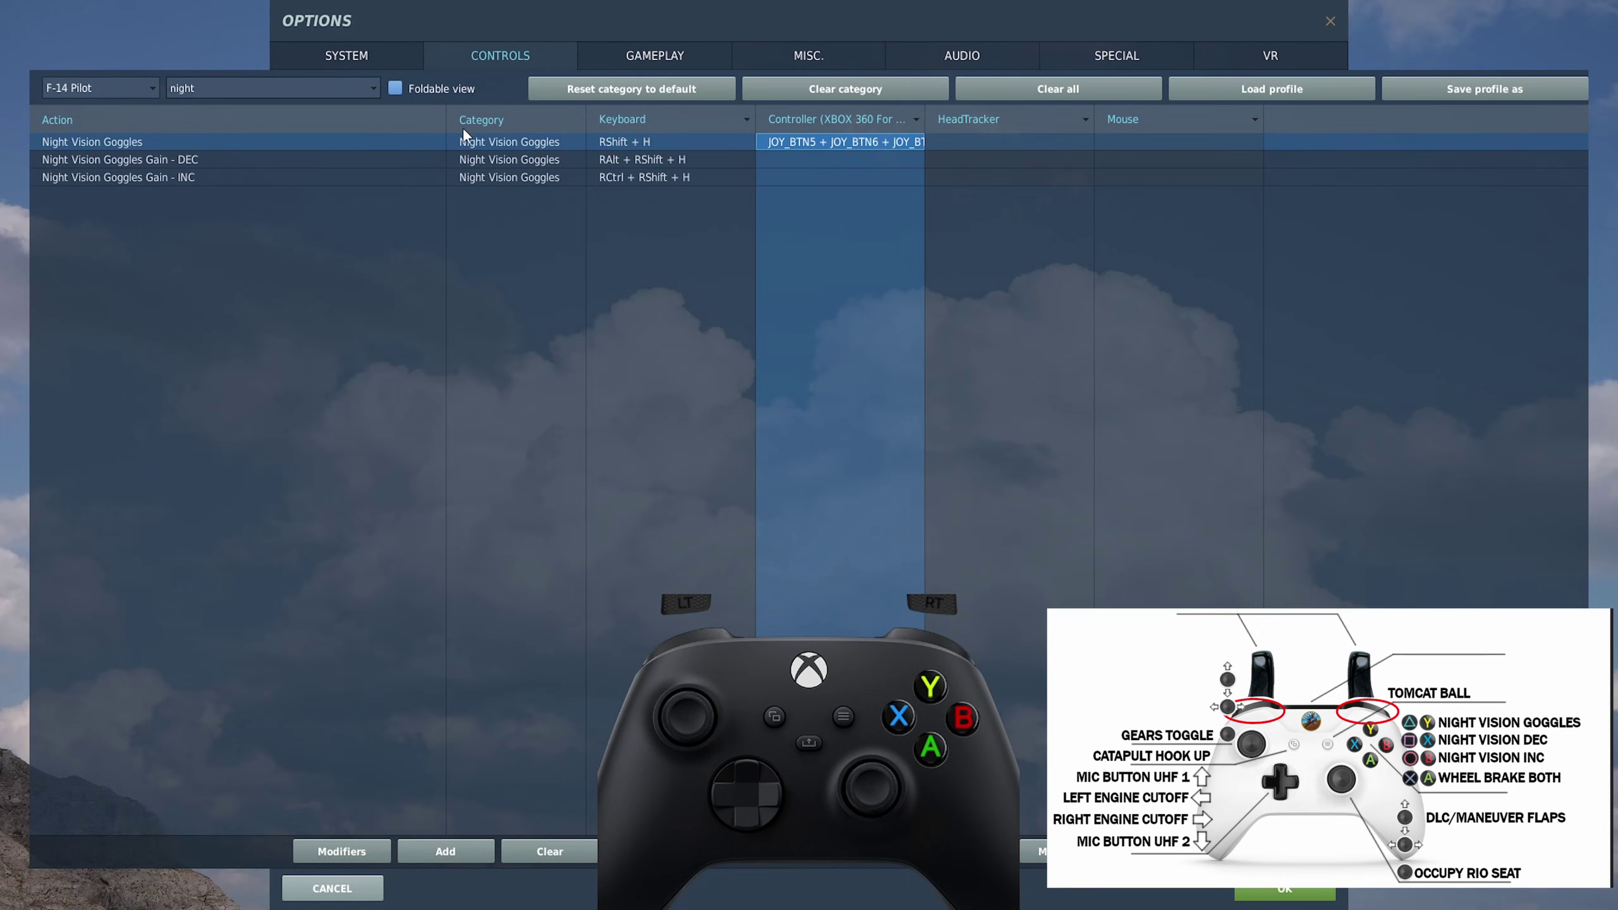
click(1287, 894)
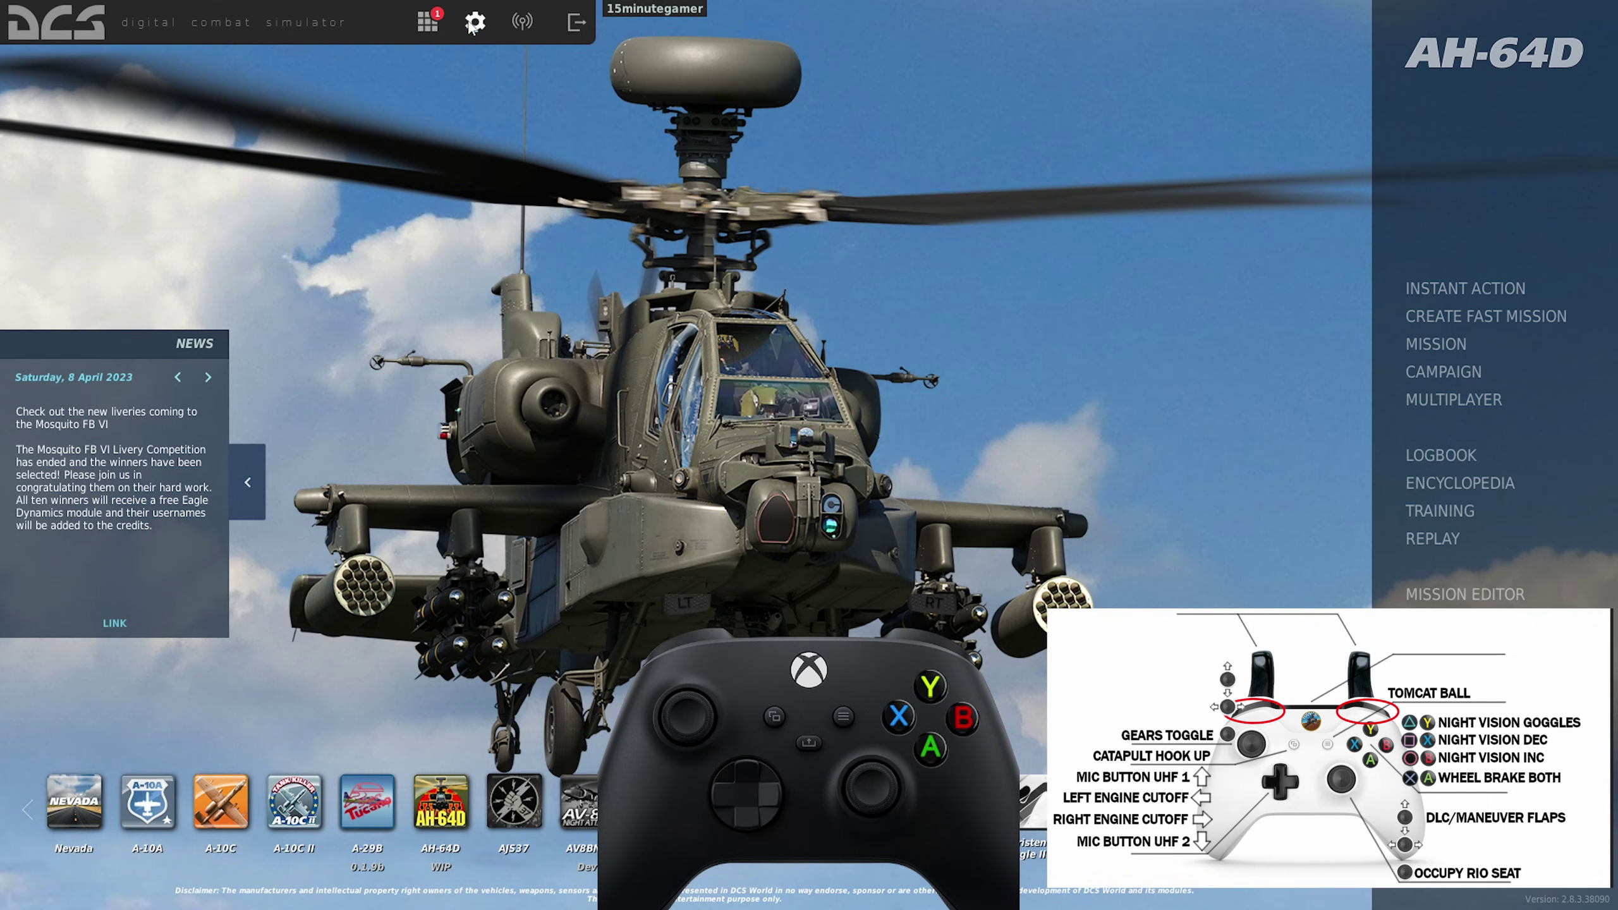
Reopen the control options, clear the action search, and check the controller assignments around Flaps Up, Night Vision Goggles and Occupy RIO Seat
click(475, 22)
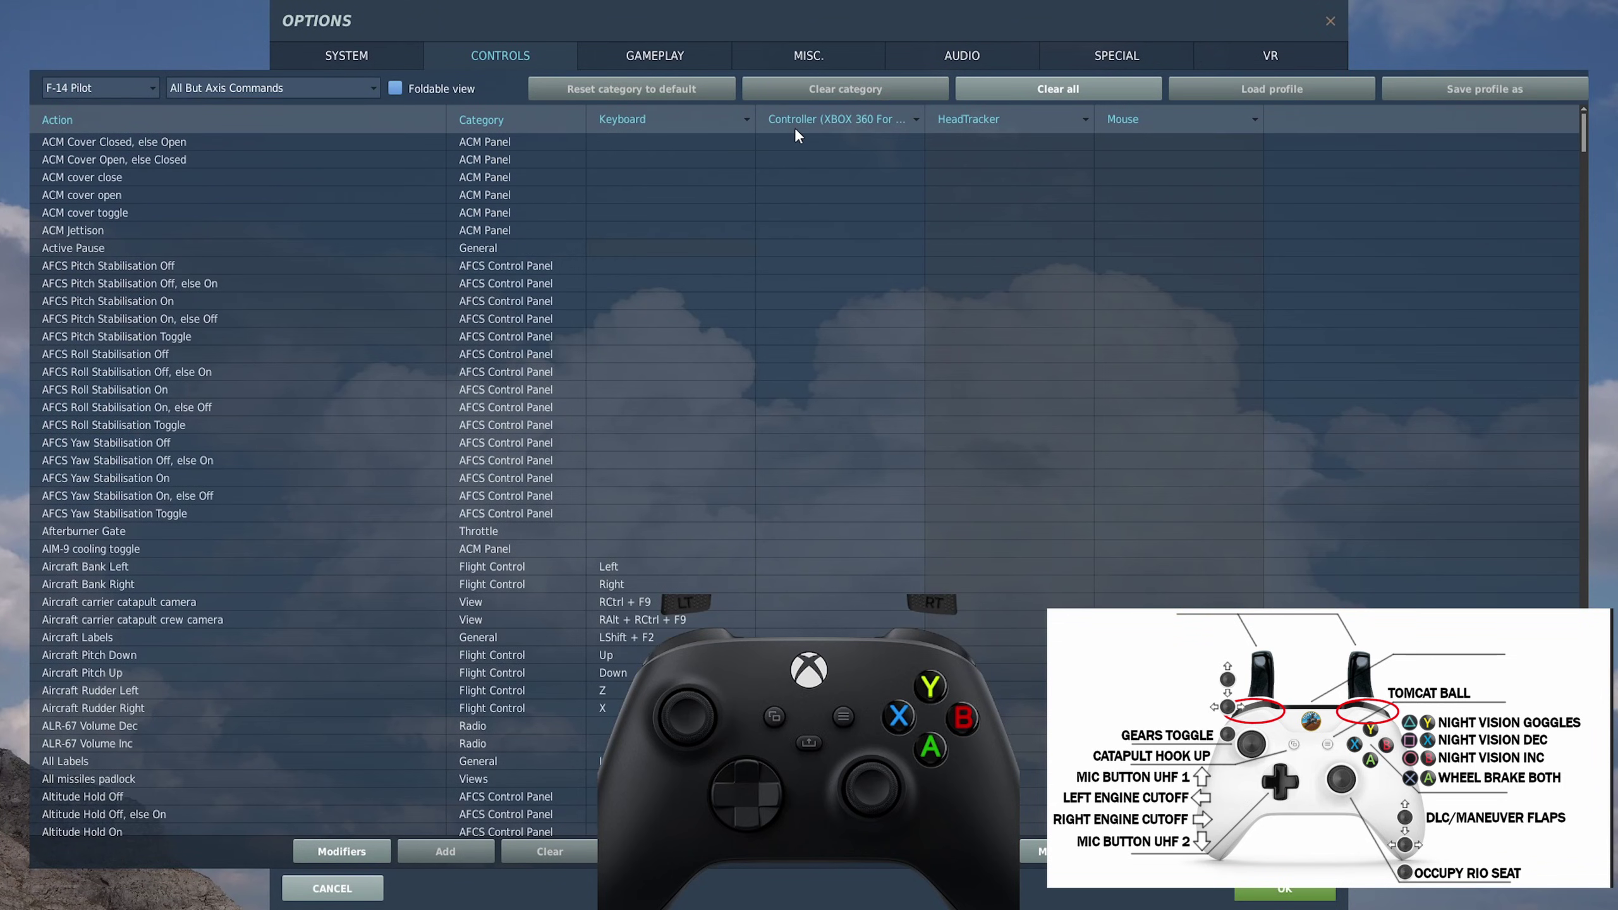
click(305, 89)
key(BackSpace)
click(870, 153)
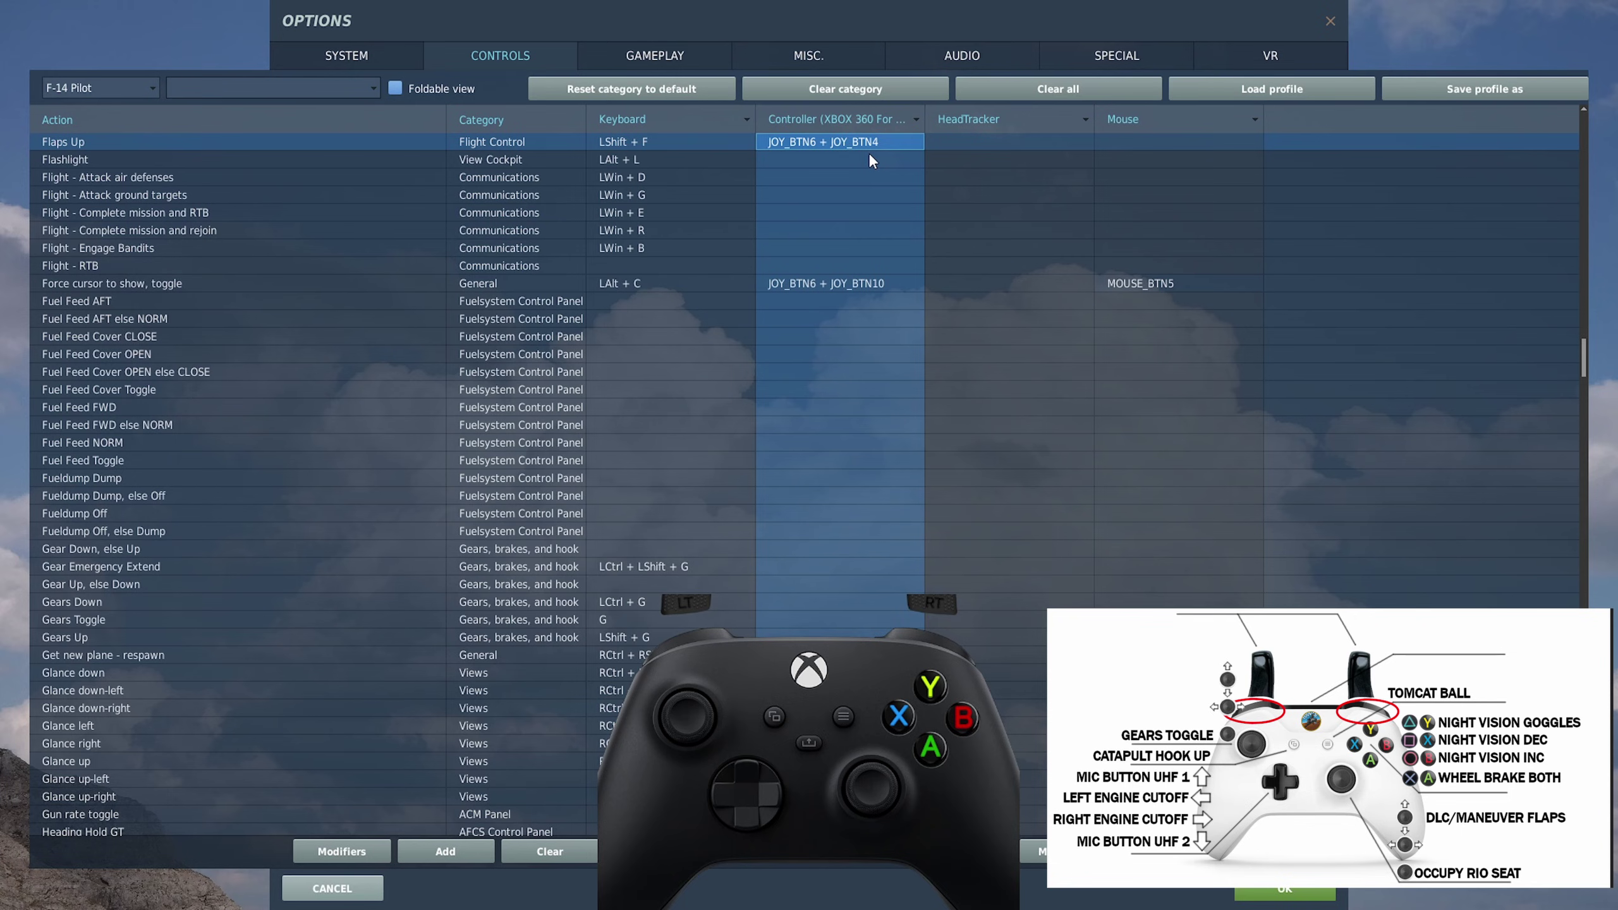
right_click(872, 161)
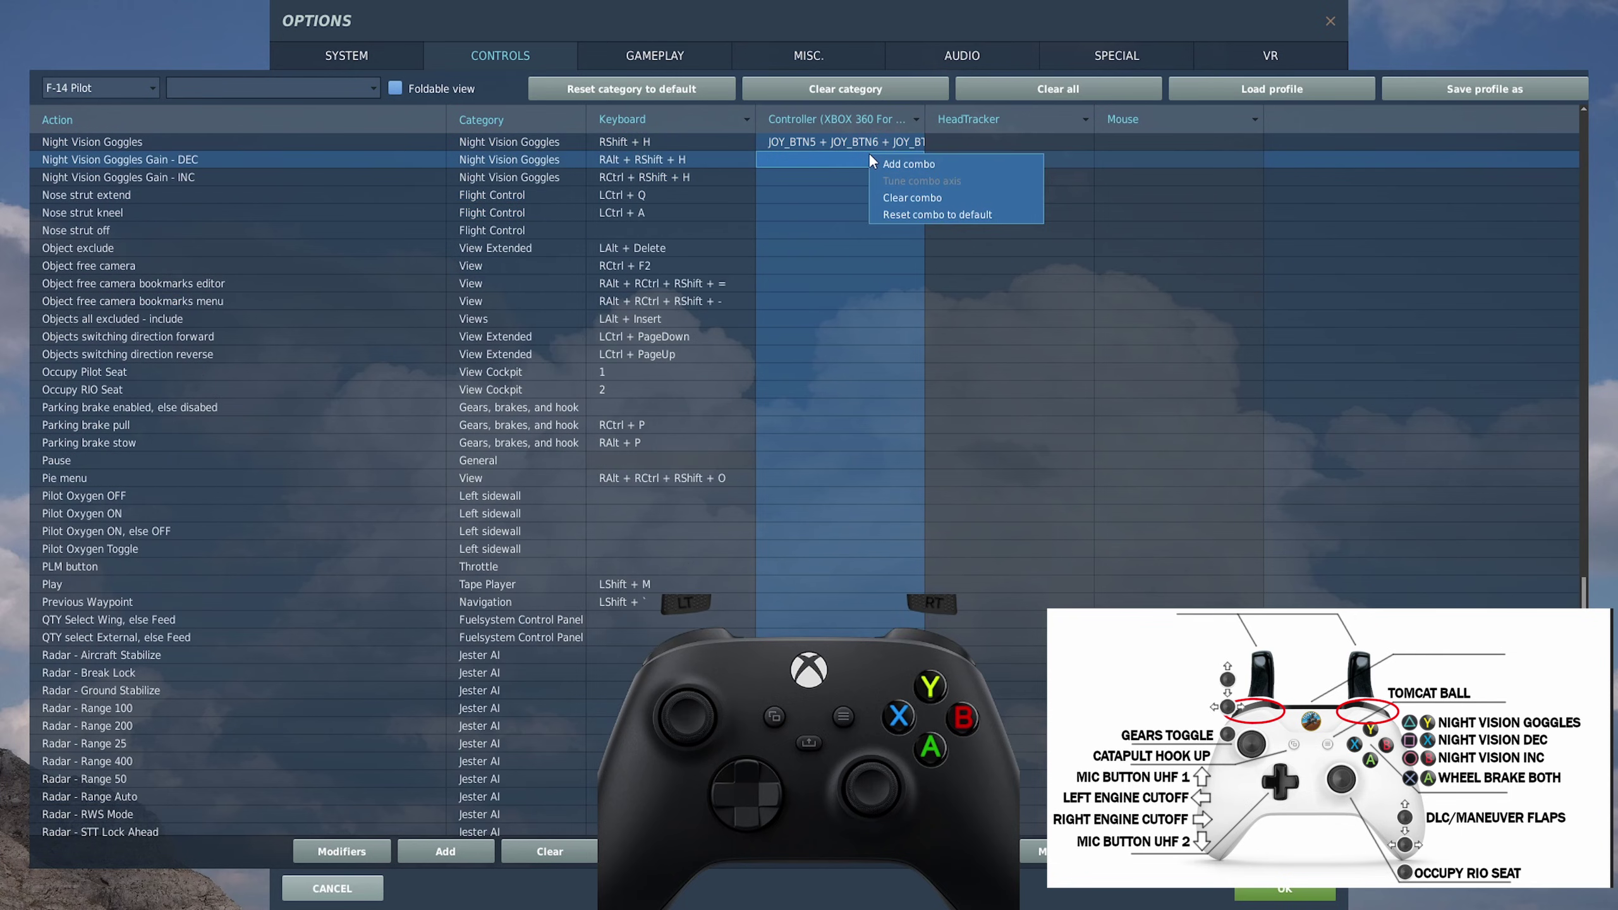
click(909, 390)
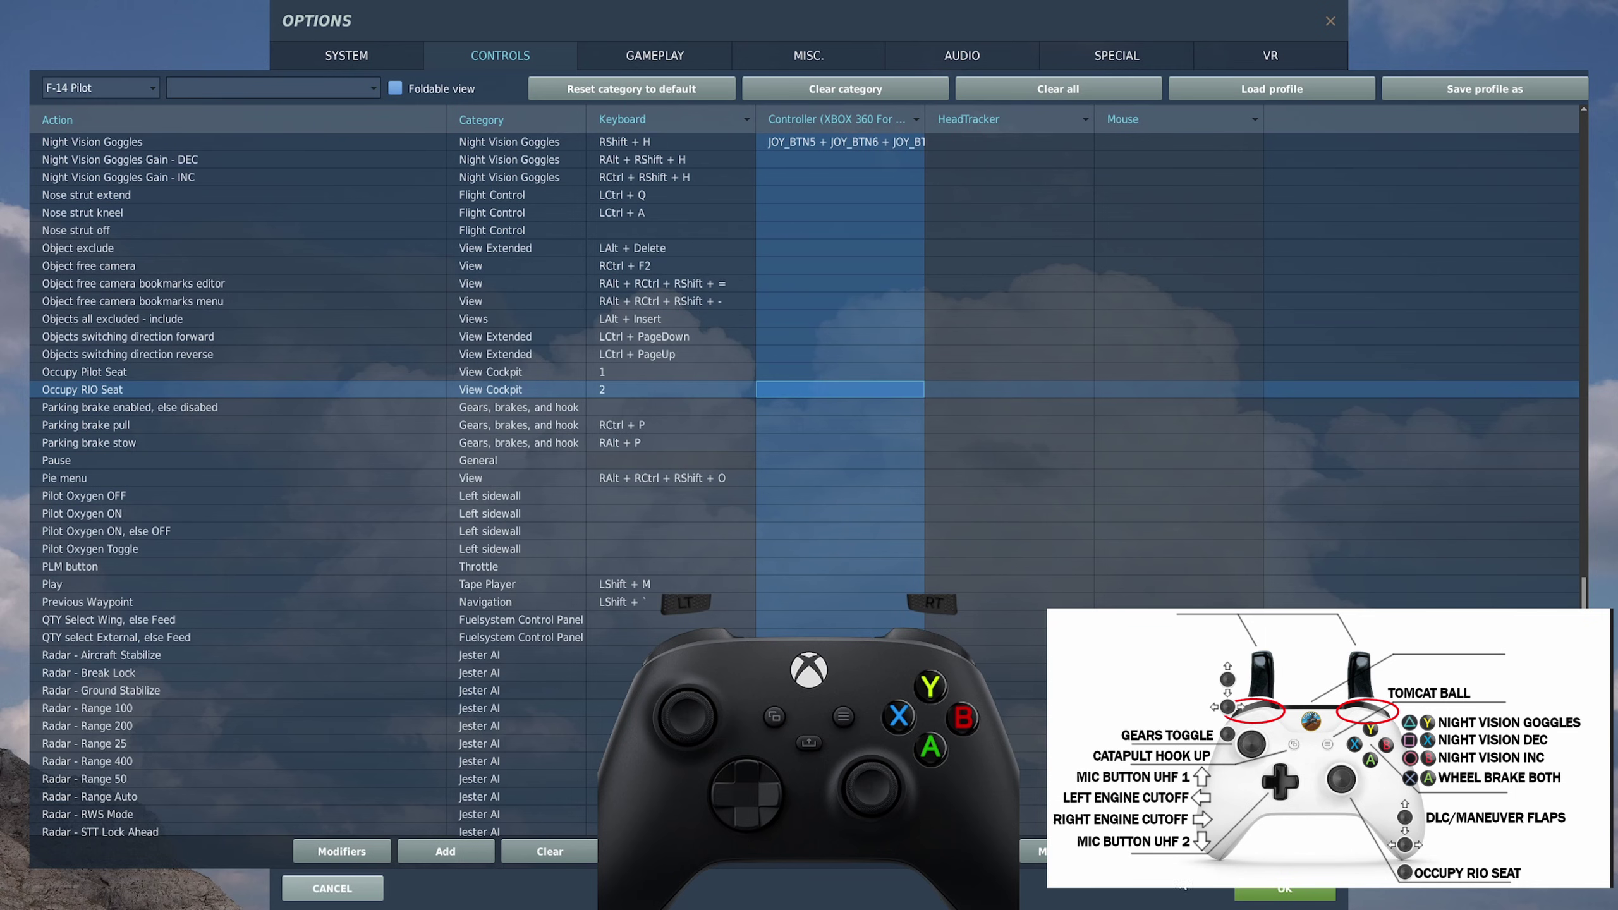
click(1265, 889)
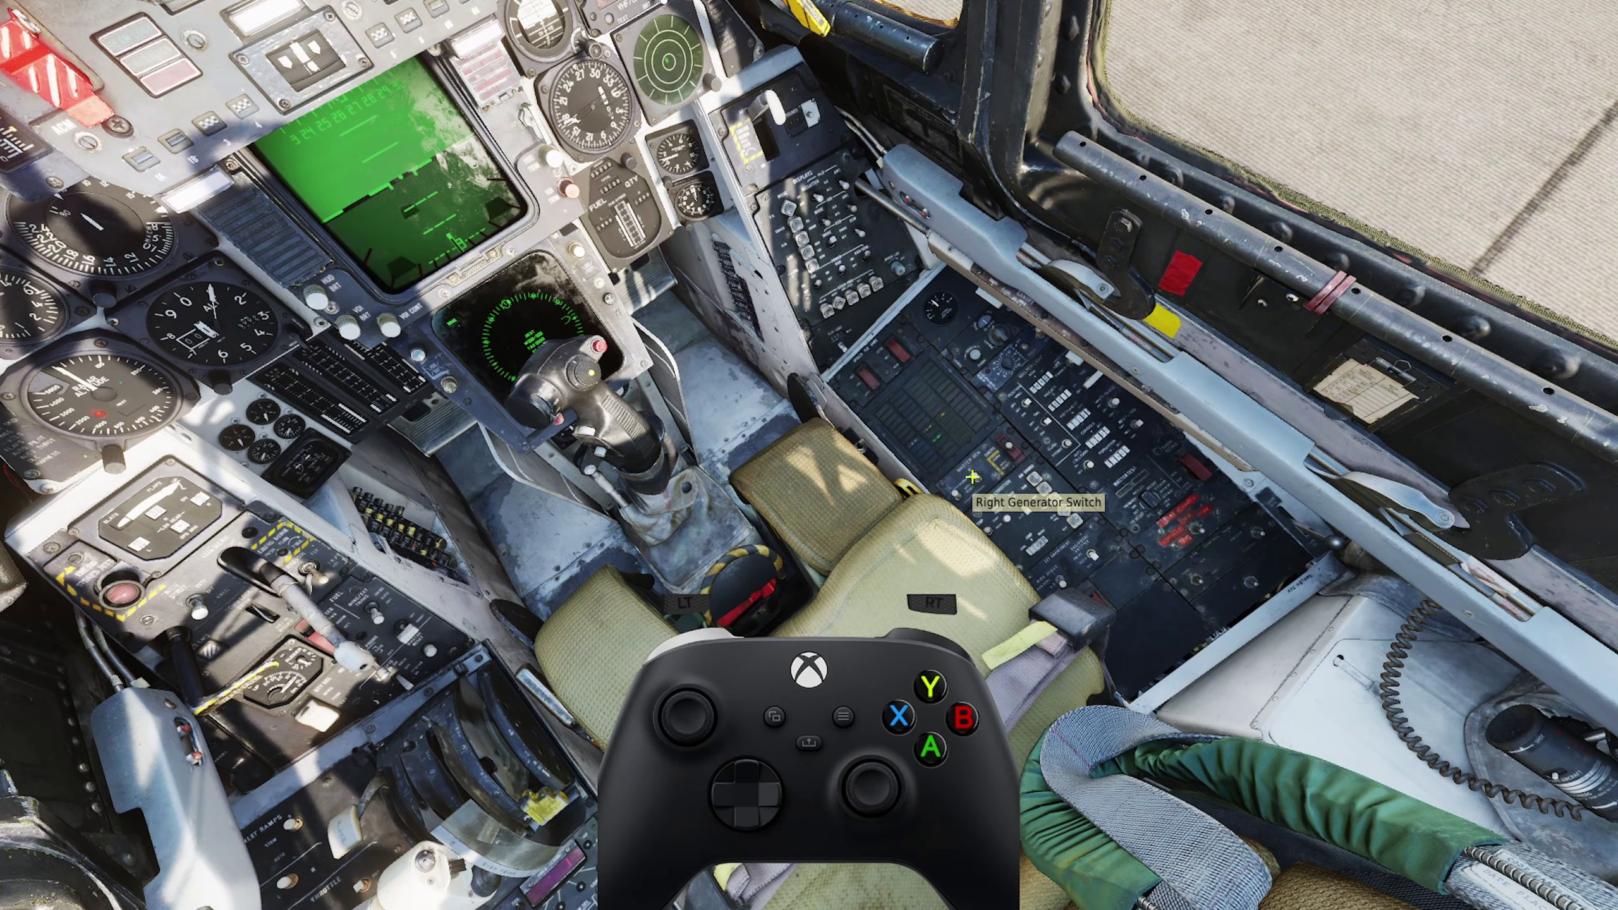
In the F-14 cockpit, toggle the right and left Master Generator switches and the Air Condition temperature switch on the right console
scroll(973, 477, up, 5)
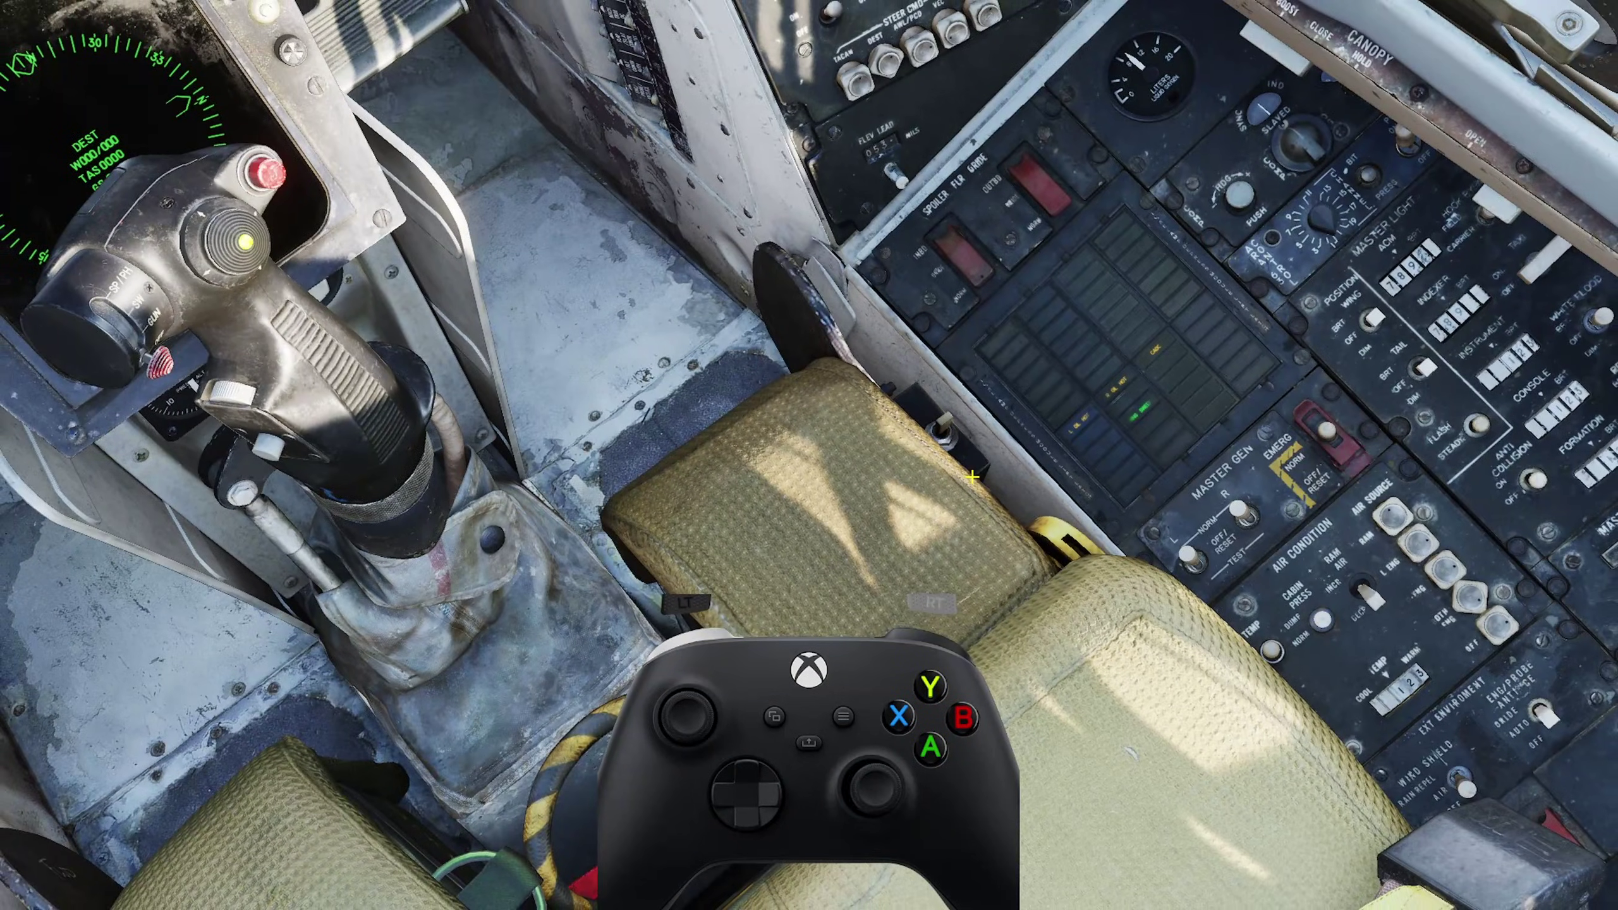
scroll(973, 477, up, 3)
scroll(972, 477, down, 5)
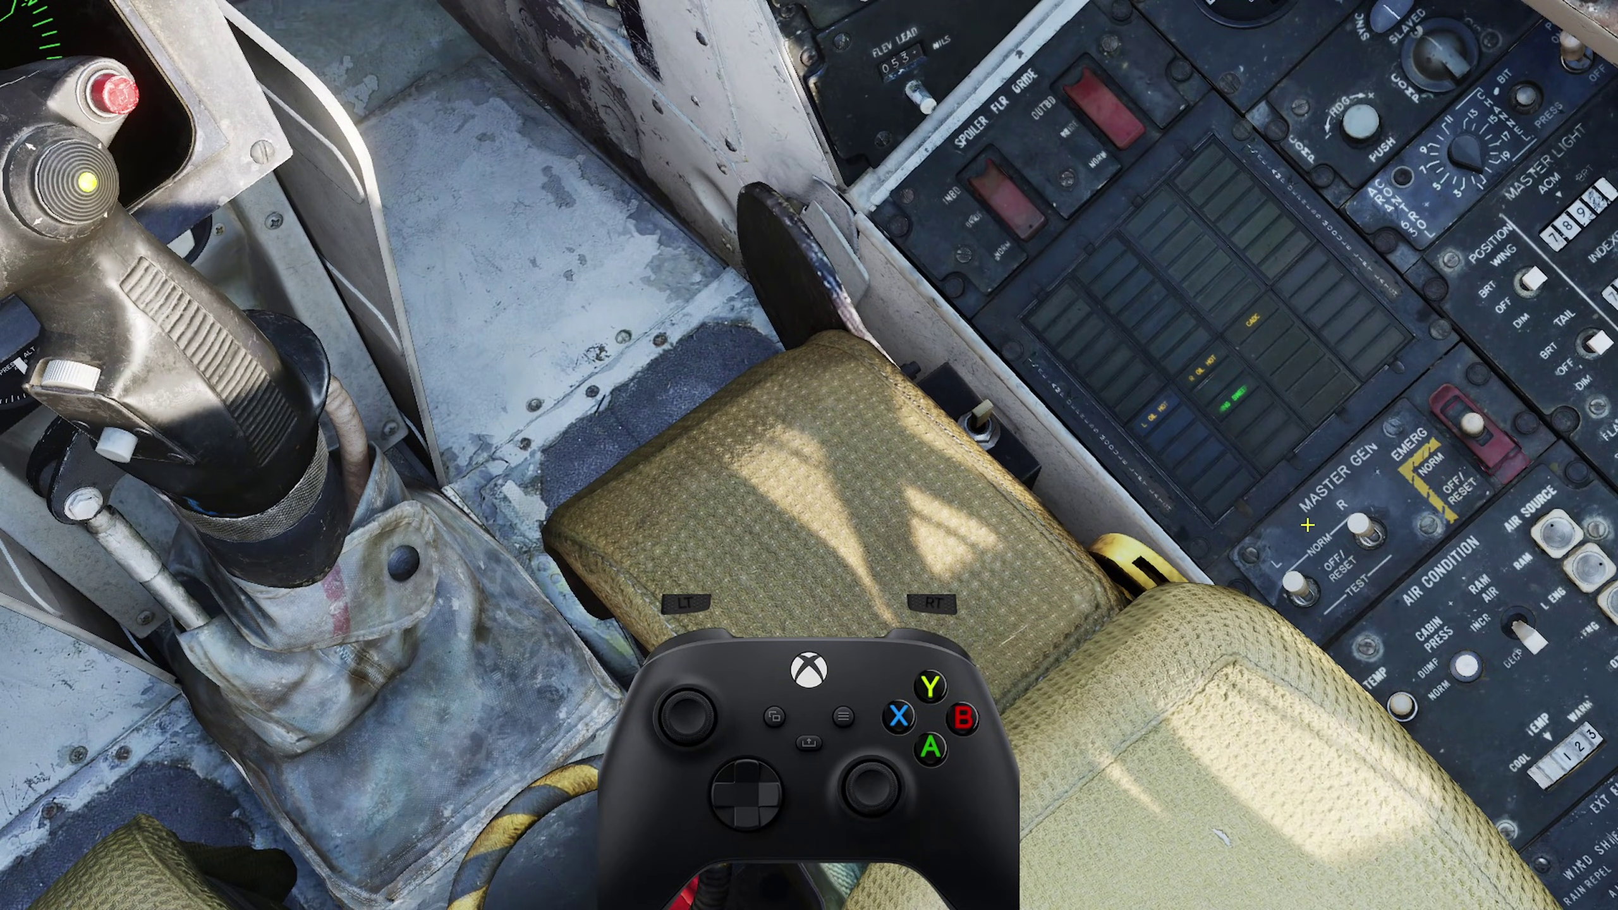
click(1365, 529)
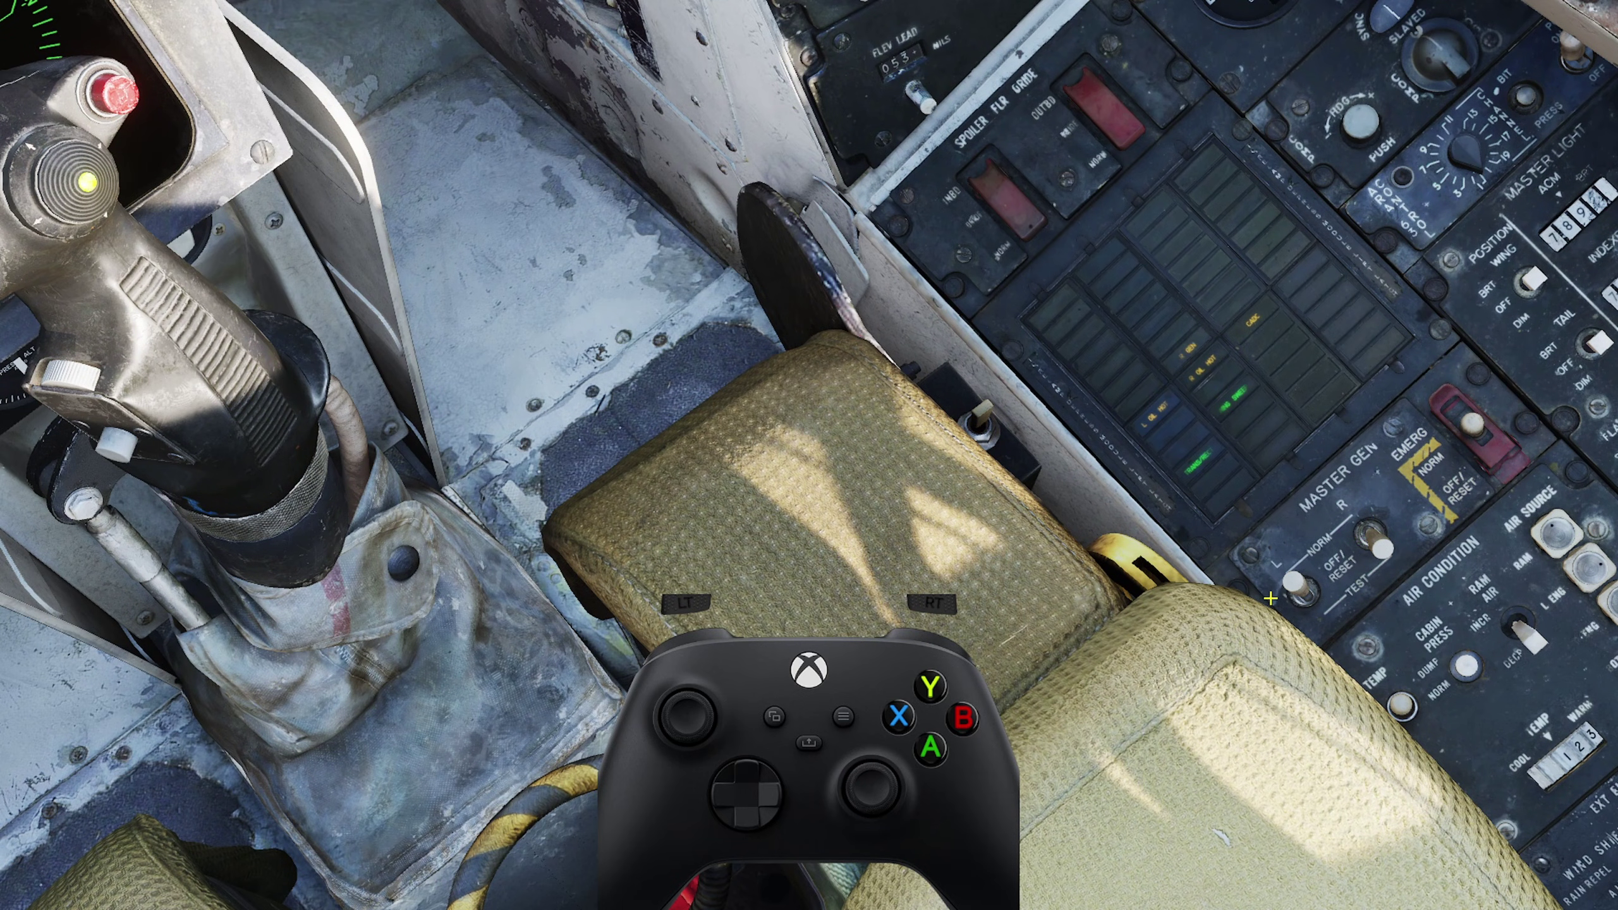
click(1312, 588)
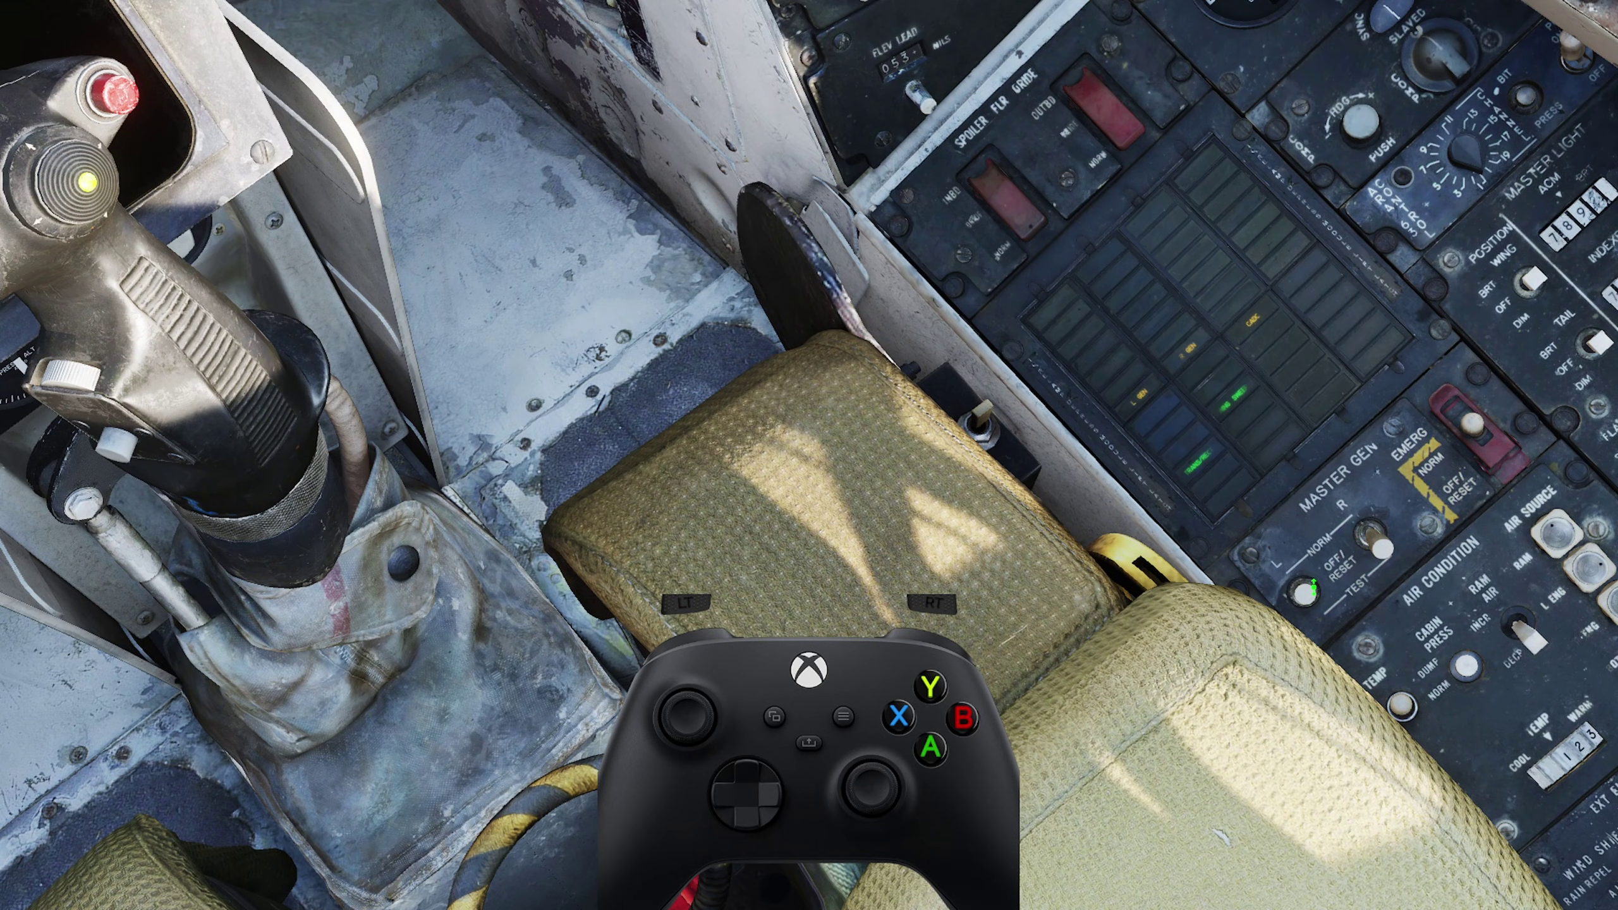
click(1417, 701)
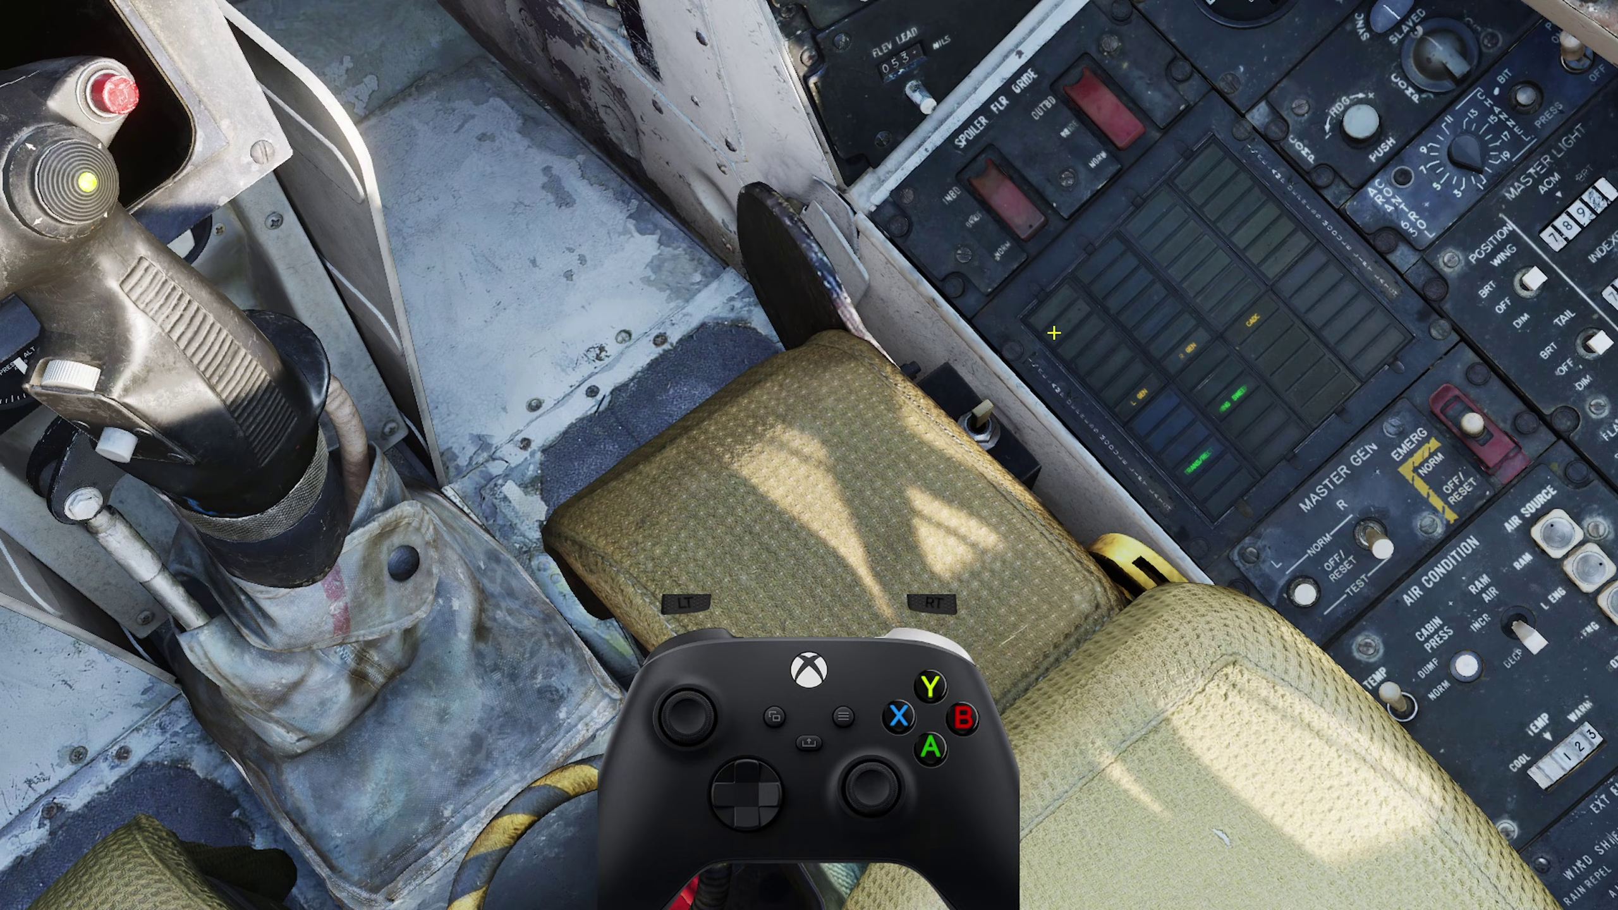